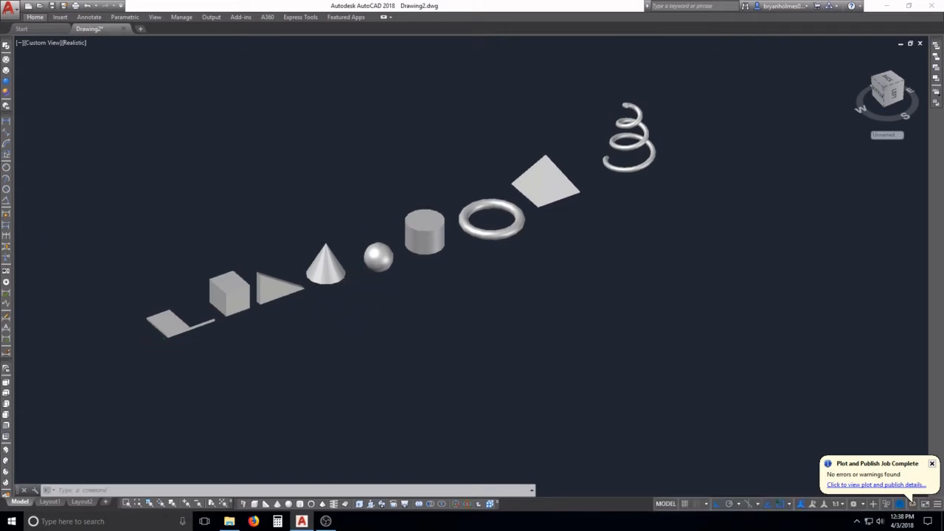
# Step: Switch to the top view and erase all the existing 3D objects from the drawing
pyautogui.scroll(-2, 374, 318)
pyautogui.press('Escape')
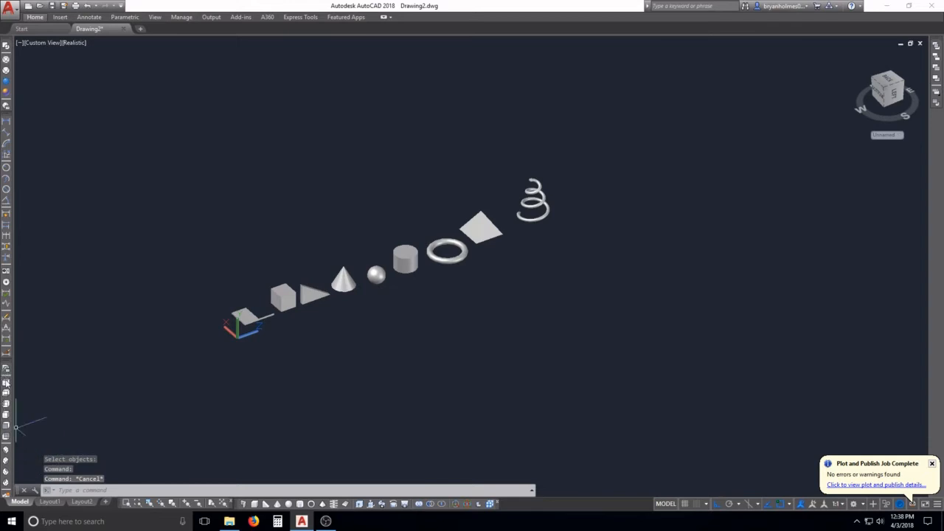
pyautogui.click(6, 381)
pyautogui.scroll(-3, 244, 343)
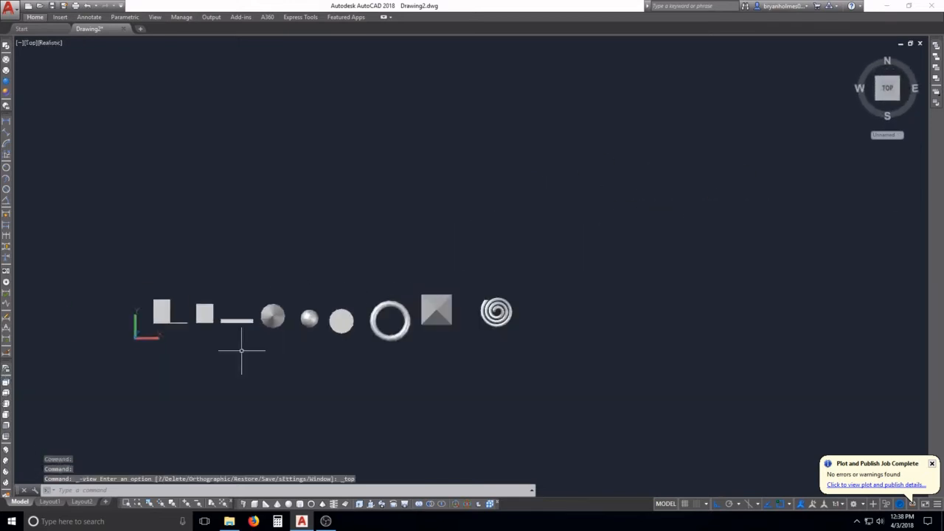
pyautogui.write('e')
pyautogui.press('Return')
pyautogui.click(440, 377)
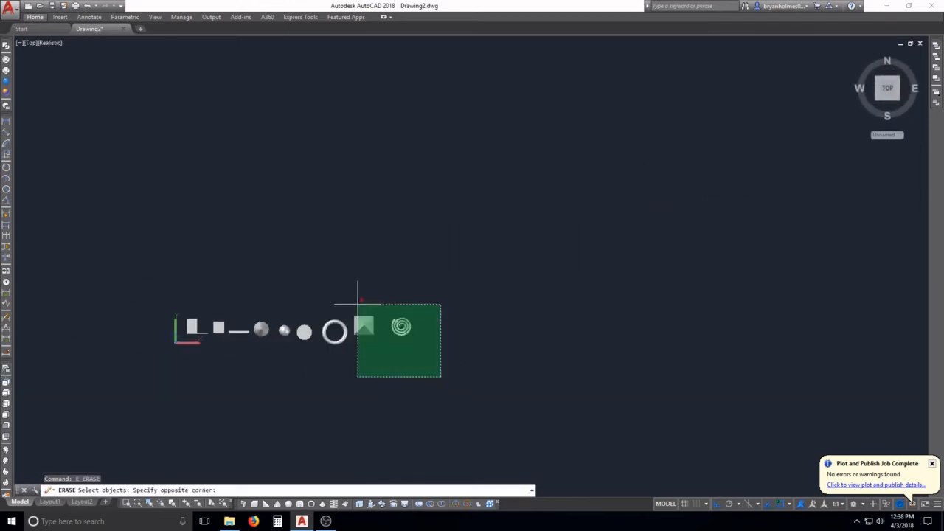
pyautogui.click(133, 278)
pyautogui.press('Return')
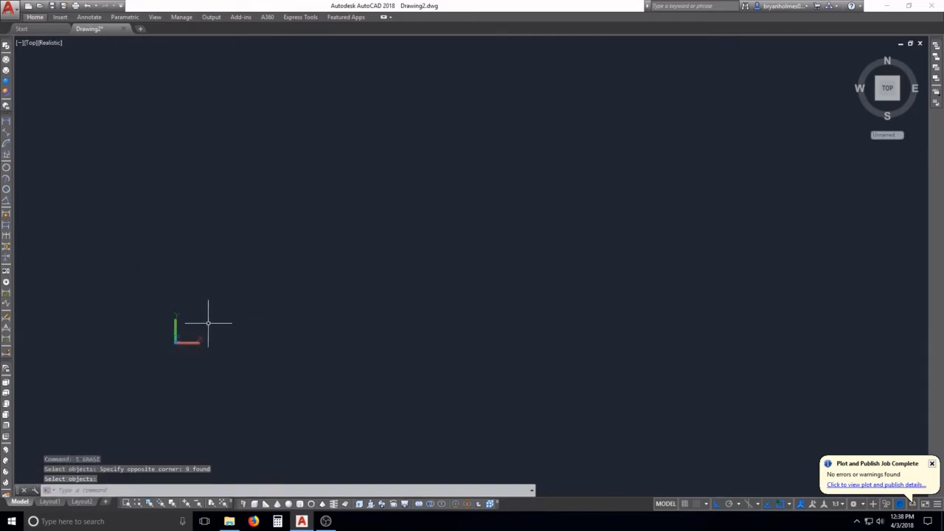
# Step: Change the visual style of the empty model space to 2D Wireframe
pyautogui.scroll(4, 214, 316)
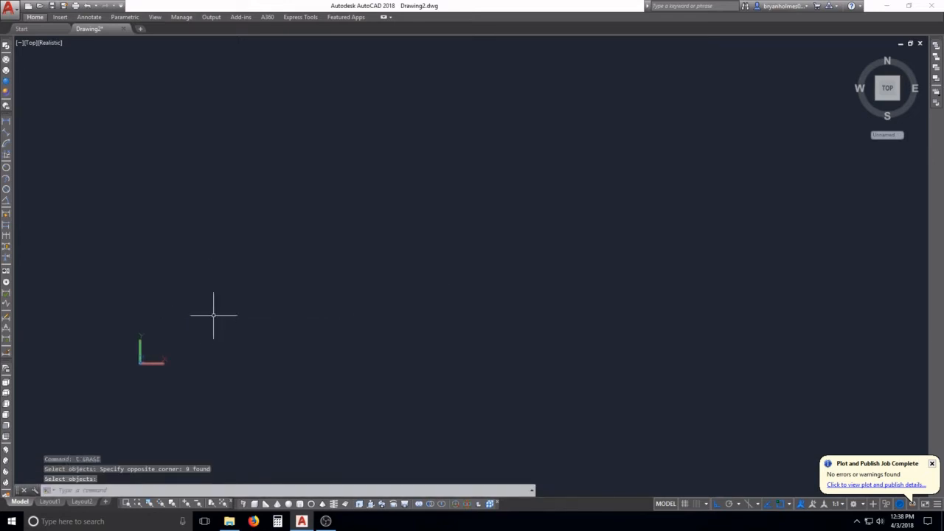
pyautogui.click(5, 46)
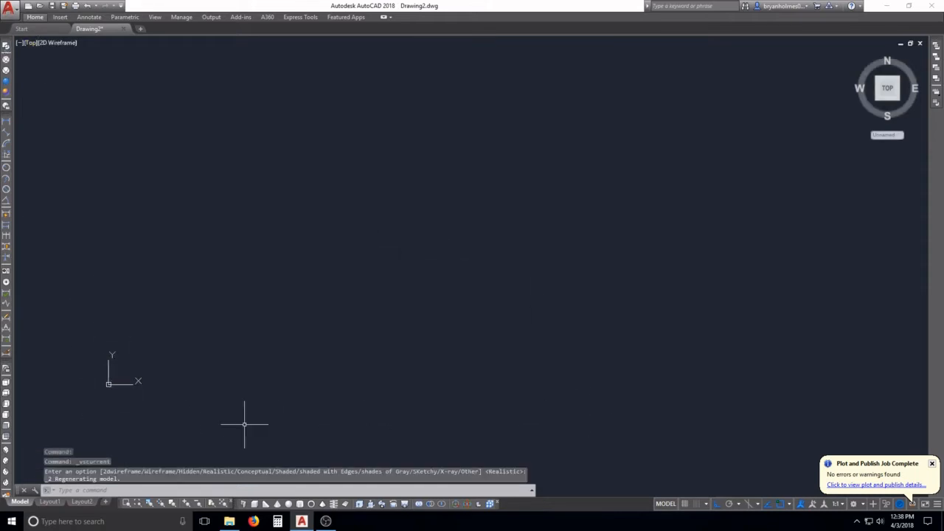
pyautogui.moveTo(211, 347); pyautogui.dragTo(169, 362, button='middle')
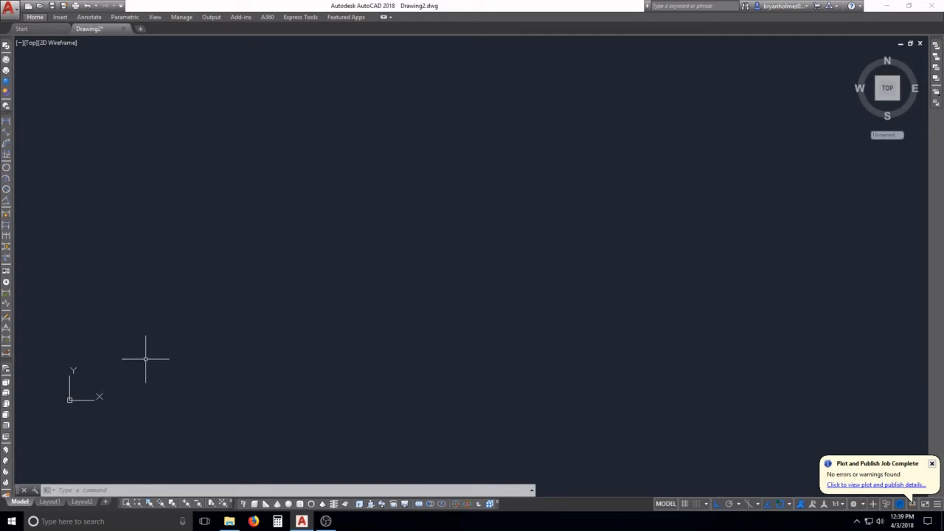
pyautogui.press('Escape')
pyautogui.press('Escape')
pyautogui.click(62, 5)
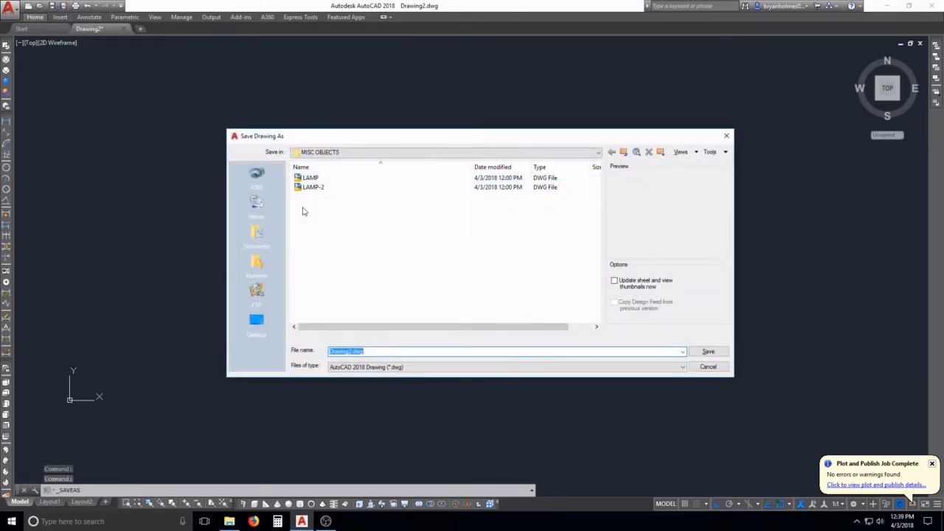
pyautogui.click(727, 136)
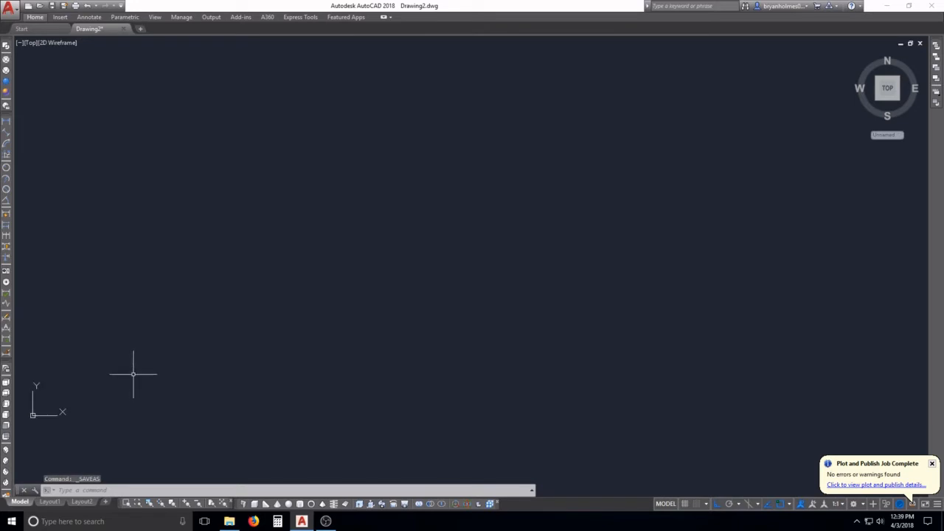
pyautogui.press('Escape')
pyautogui.press('Escape')
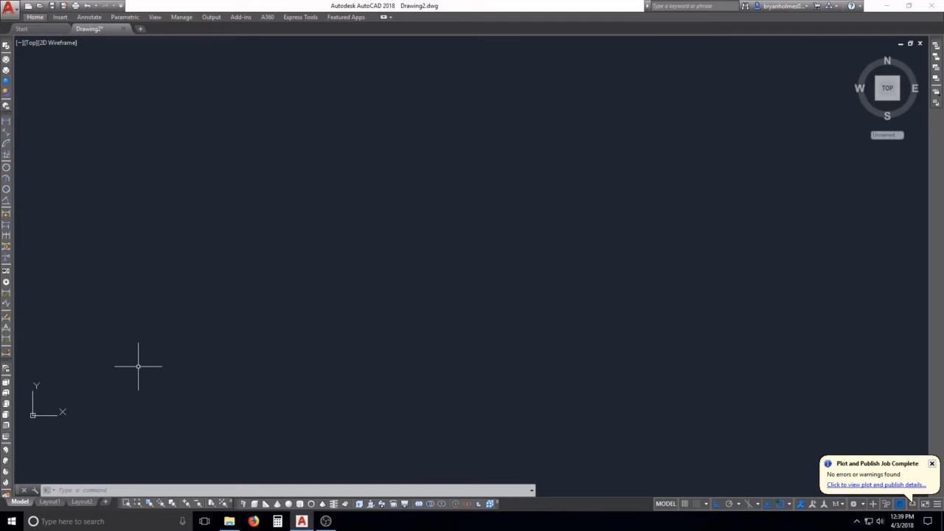
# Step: Draw a circle with a radius of 4 in the empty space near the origin, up and to its right
pyautogui.write('c')
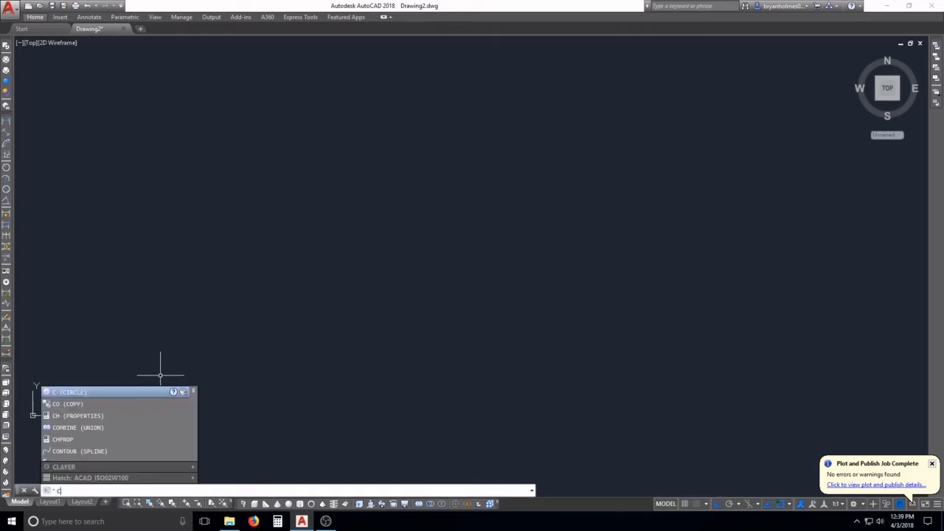
pyautogui.press('Return')
pyautogui.click(152, 366)
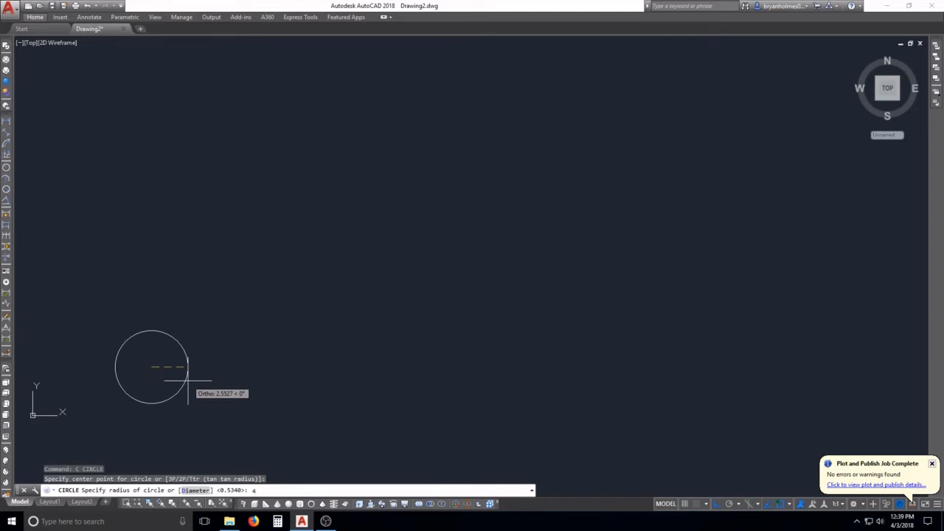
pyautogui.write('4')
pyautogui.press('Return')
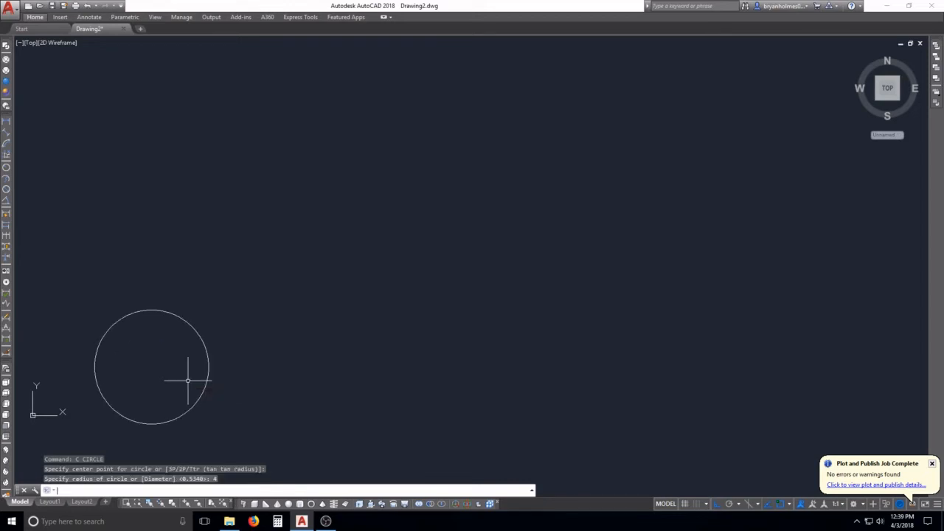
pyautogui.moveTo(185, 365); pyautogui.dragTo(302, 308, button='middle')
pyautogui.scroll(6, 303, 308)
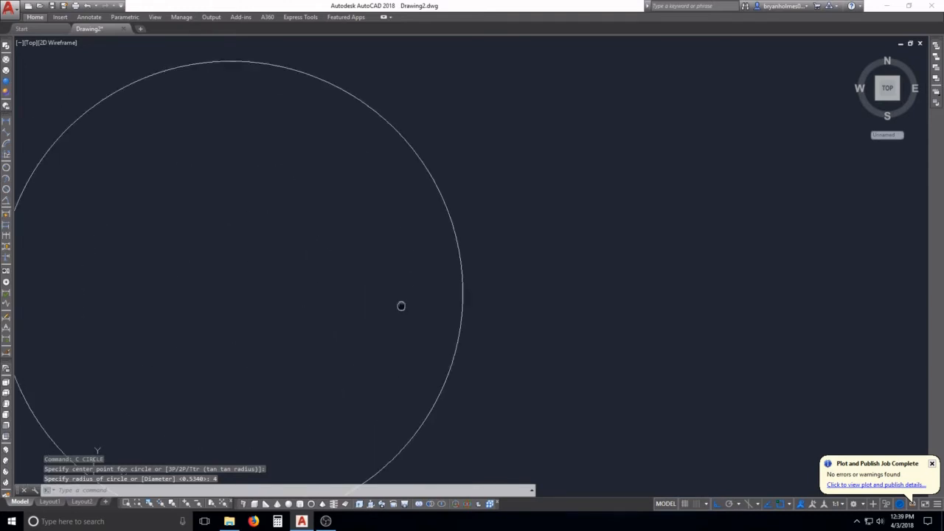
pyautogui.scroll(-2, 400, 305)
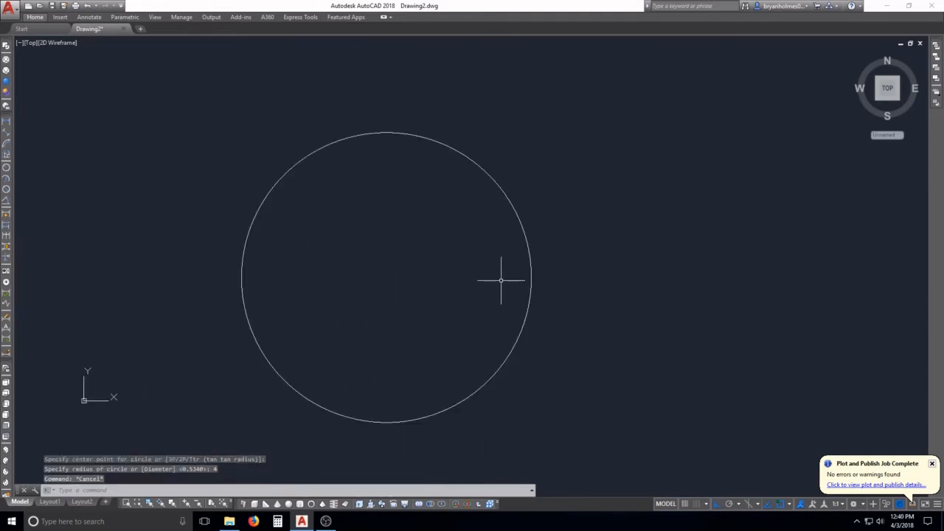
pyautogui.press('Escape')
pyautogui.press('Escape')
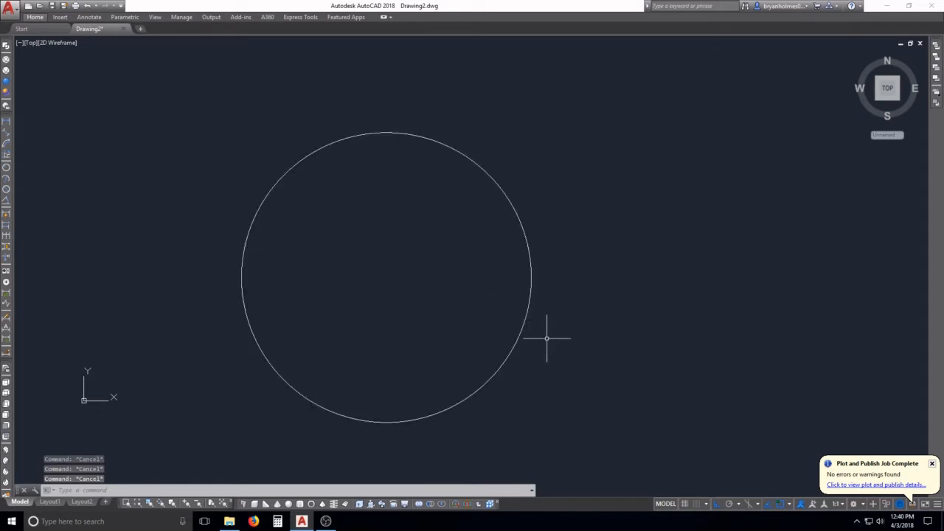
# Step: Offset the circle inward by .25 to create a concentric inner circle
pyautogui.write('o')
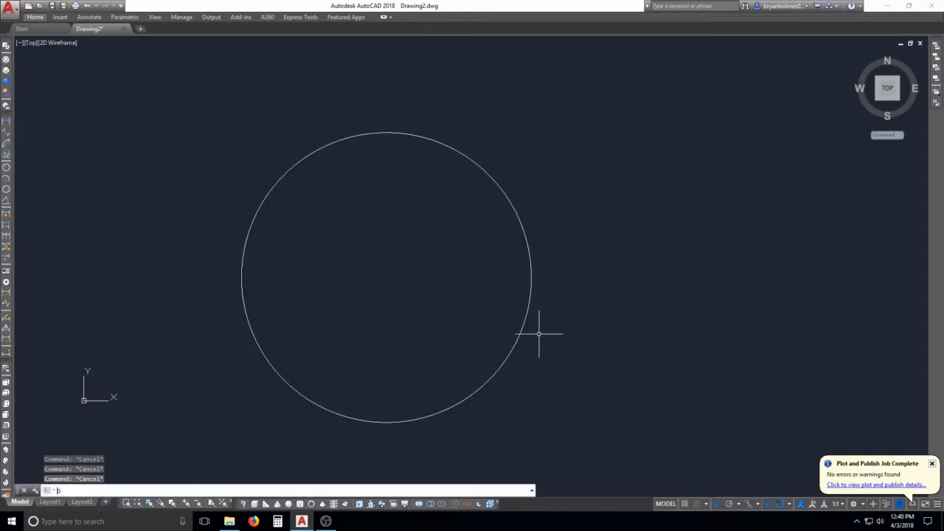
pyautogui.press('Return')
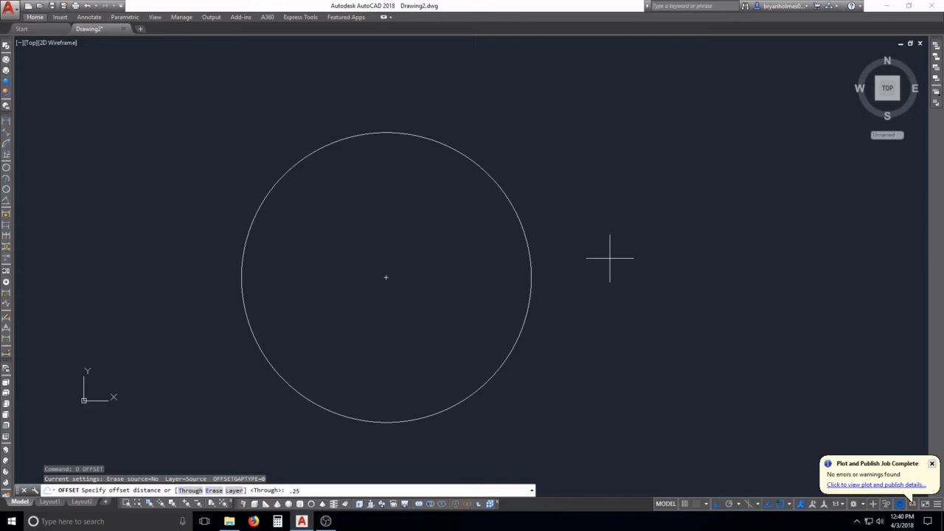
pyautogui.write('.25')
pyautogui.press('Return')
pyautogui.click(494, 177)
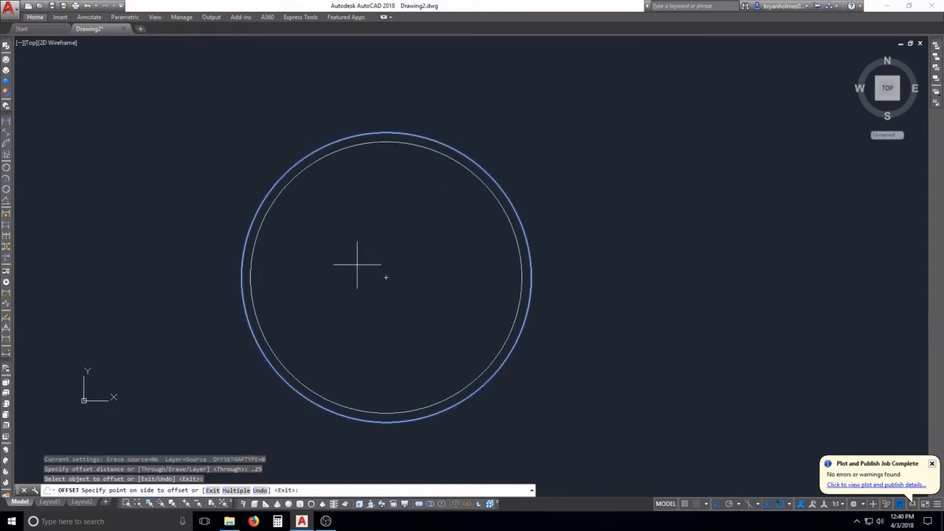
pyautogui.click(356, 265)
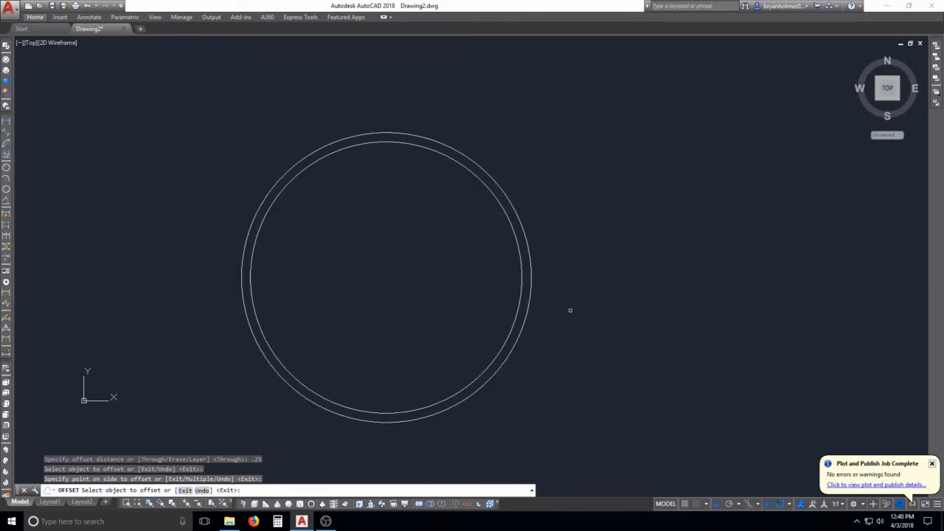
pyautogui.moveTo(656, 303); pyautogui.dragTo(460, 295, button='middle')
pyautogui.press('Escape')
pyautogui.press('Escape')
pyautogui.press('Escape')
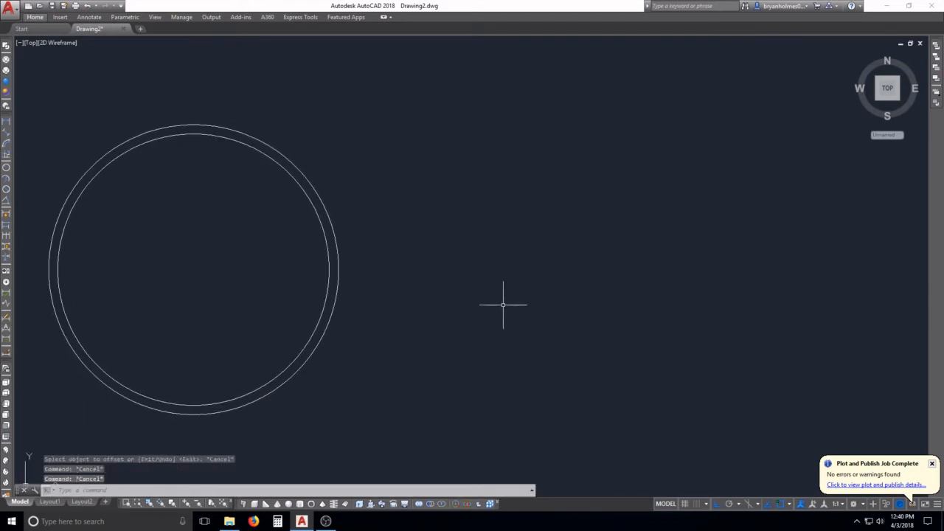
# Step: Draw a 4 by 4 square to the right of the circles, giving its opposite corner as @4,4
pyautogui.write('REC')
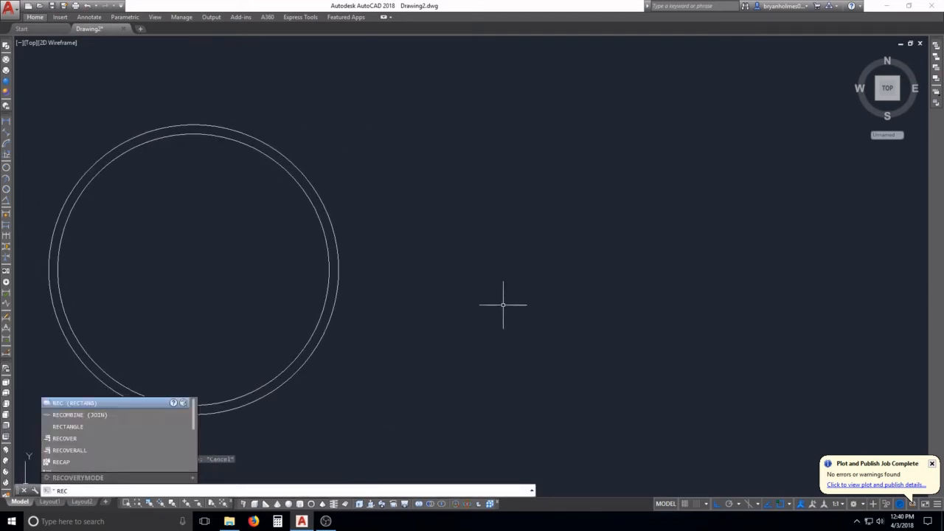
pyautogui.press('Return')
pyautogui.click(448, 171)
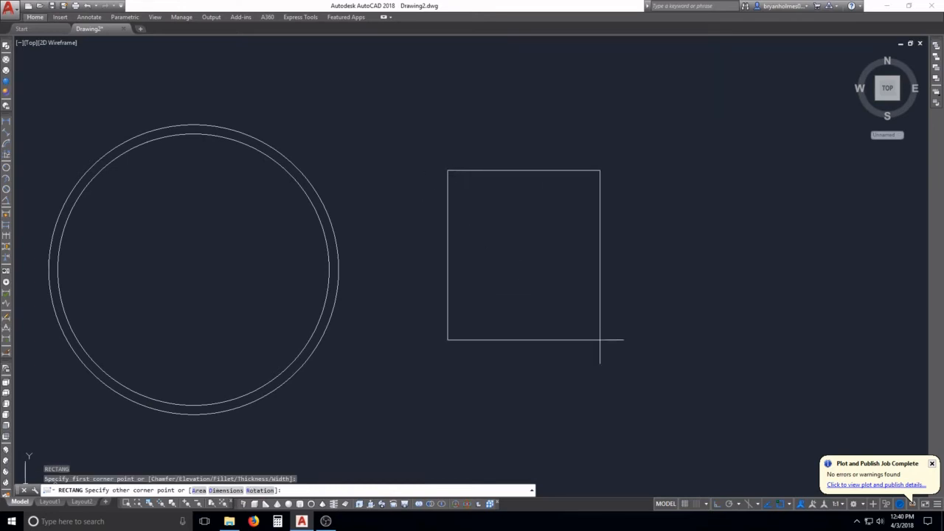
pyautogui.press('F8')
pyautogui.write('@4,4')
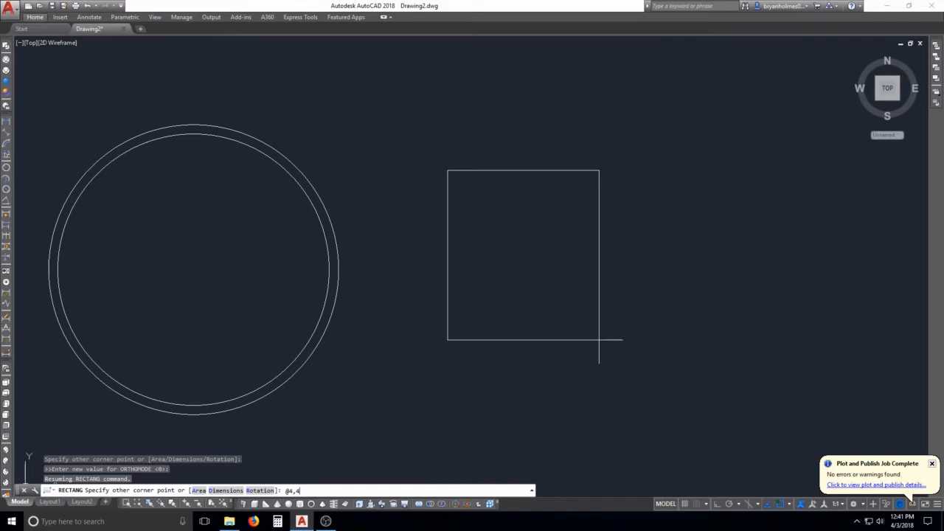
pyautogui.press('Return')
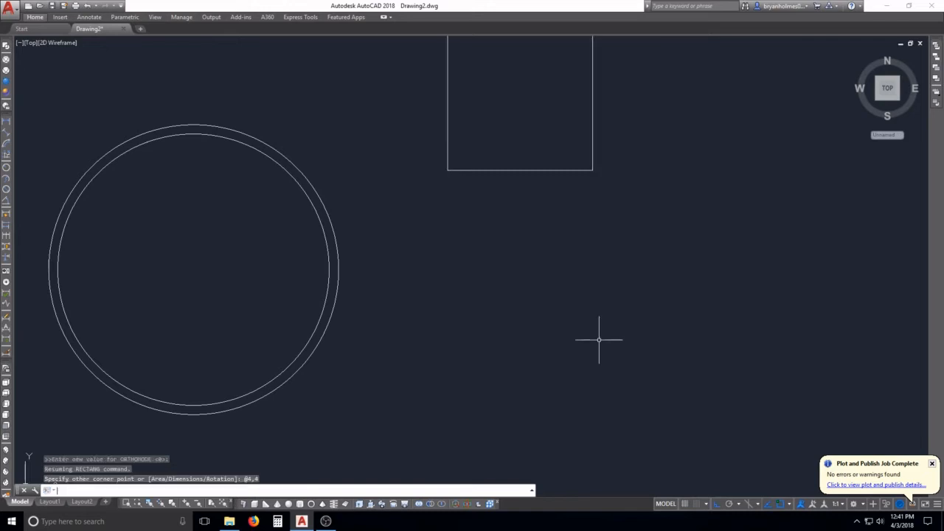
pyautogui.press('Escape')
pyautogui.press('Escape')
pyautogui.press('Escape')
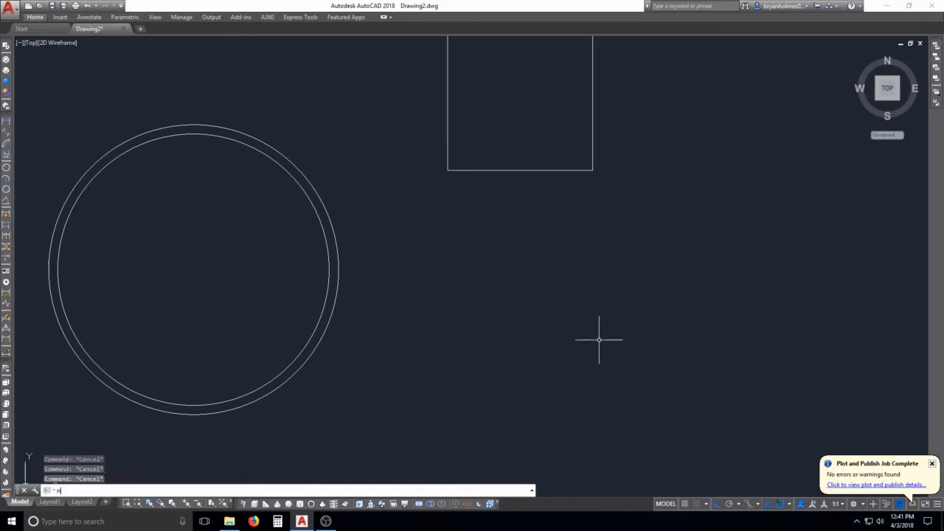
# Step: Move the square straight down so it sits beside the circles, roughly level with their center
pyautogui.write('M')
pyautogui.press('Return')
pyautogui.click(571, 219)
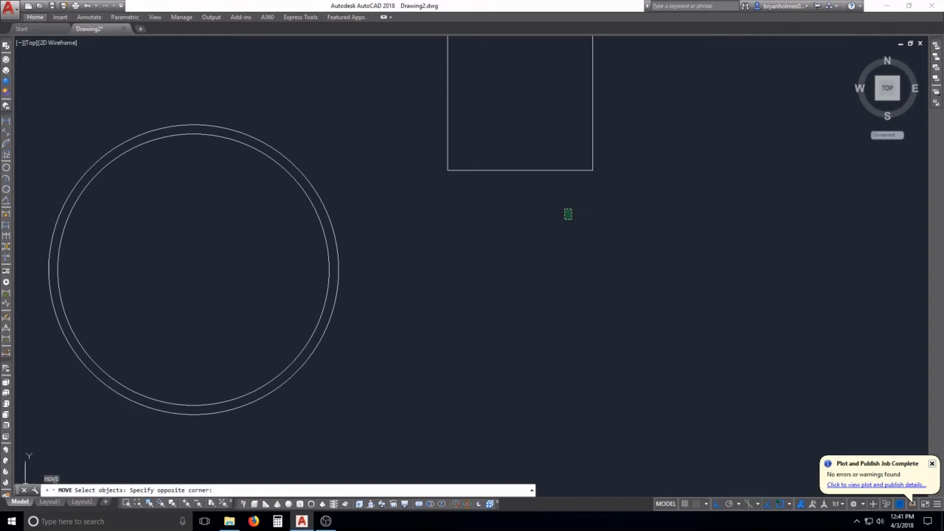
pyautogui.click(526, 151)
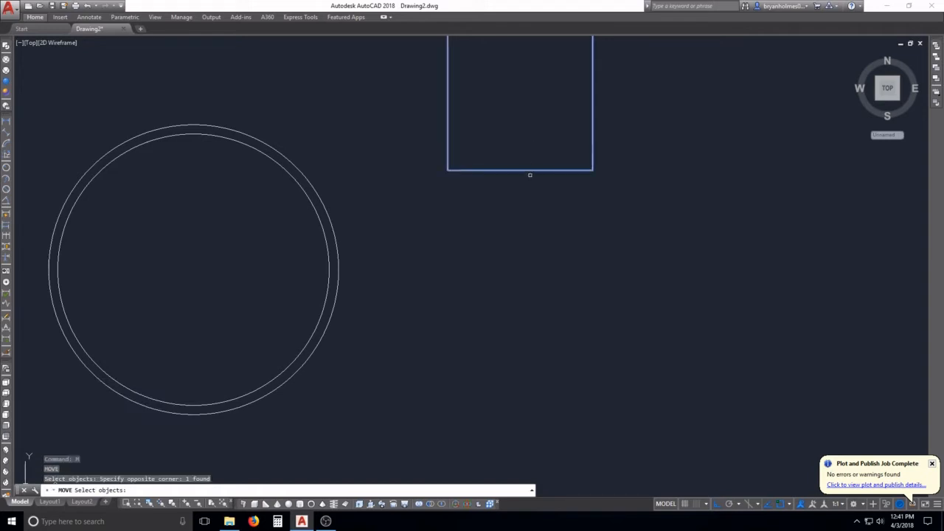
pyautogui.press('Return')
pyautogui.click(531, 177)
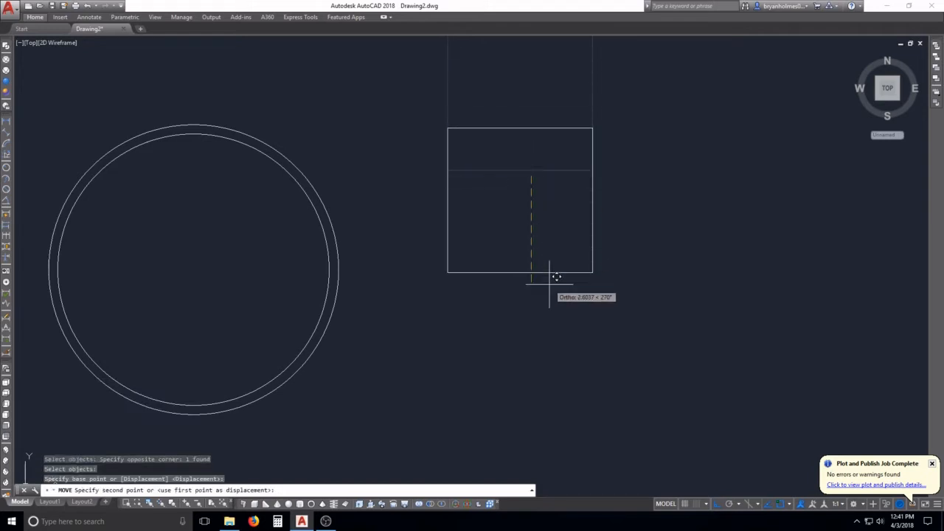
pyautogui.click(577, 331)
pyautogui.press('Escape')
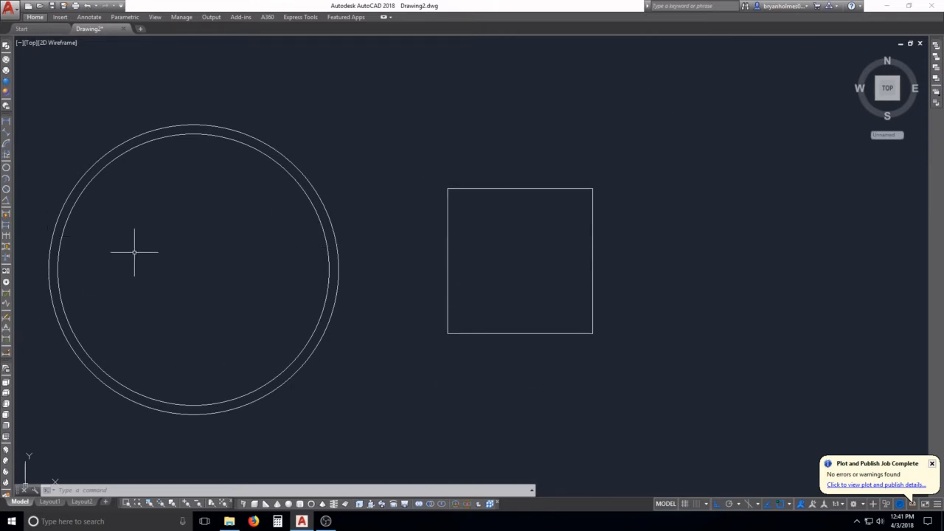
pyautogui.press('Escape')
pyautogui.press('Escape')
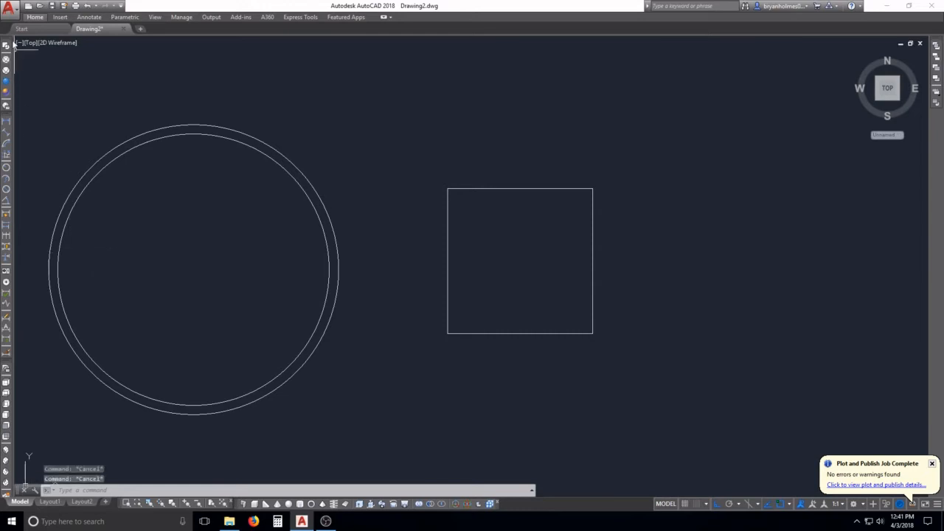
# Step: Add a horizontal linear dimension across the outer circle between its left and right quadrants
pyautogui.click(7, 124)
pyautogui.click(50, 268)
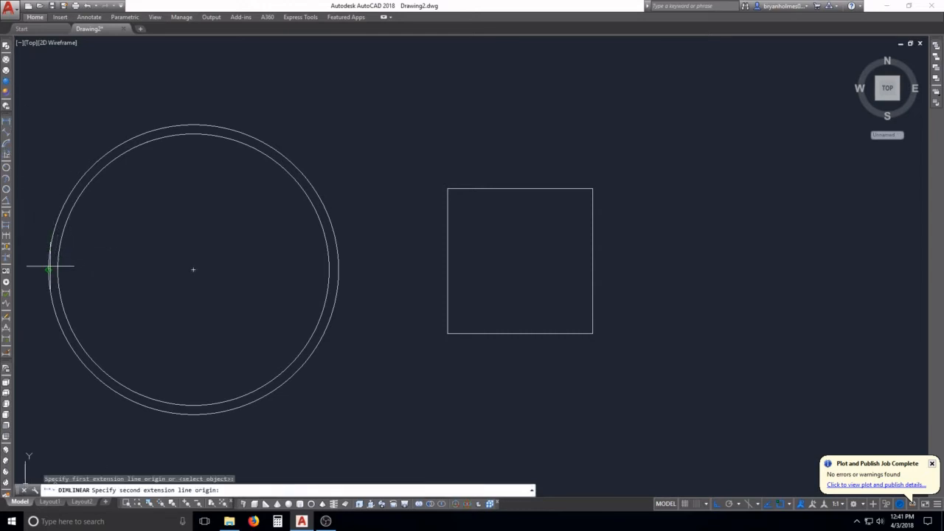
pyautogui.click(337, 268)
pyautogui.click(264, 253)
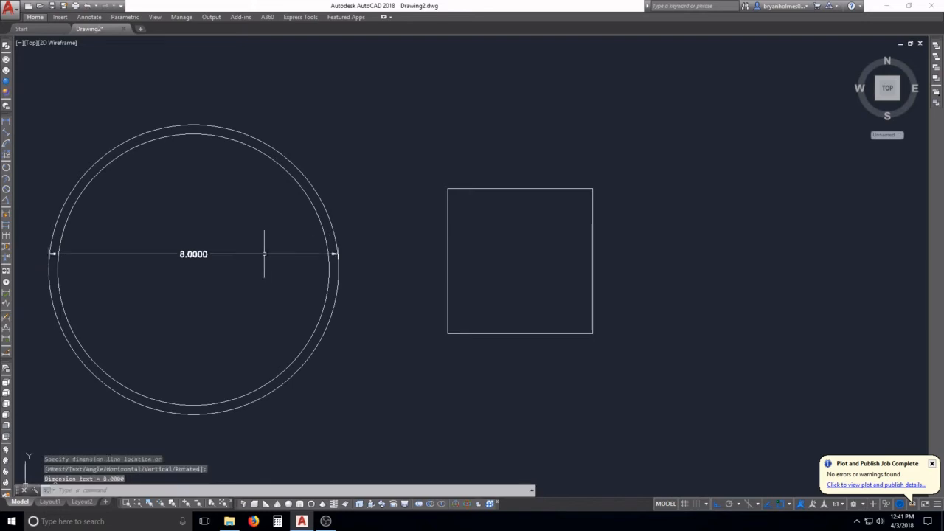
# Step: Erase the linear dimension from the outer circle
pyautogui.scroll(3, 186, 255)
pyautogui.press('Escape')
pyautogui.write('e')
pyautogui.press('space')
pyautogui.click(283, 239)
pyautogui.click(271, 275)
pyautogui.press('space')
pyautogui.scroll(-3, 276, 271)
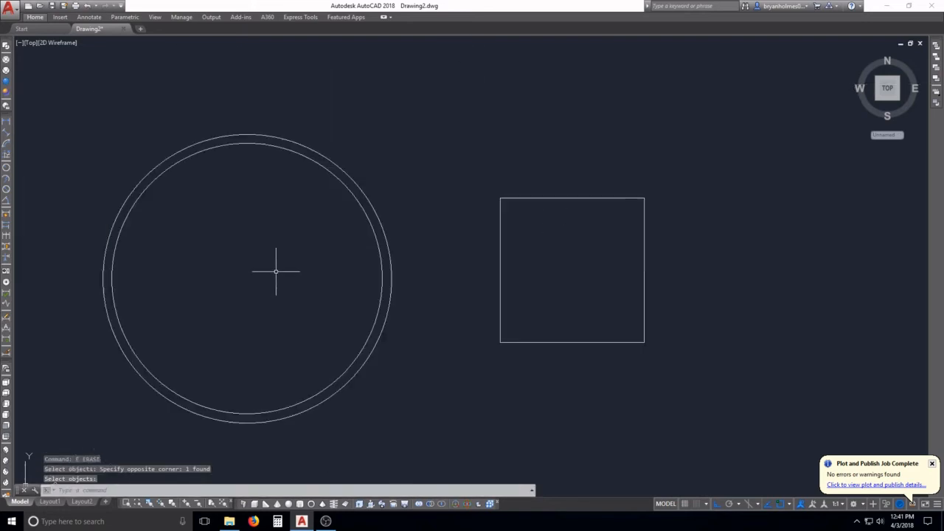
pyautogui.moveTo(276, 309); pyautogui.dragTo(273, 302, button='middle')
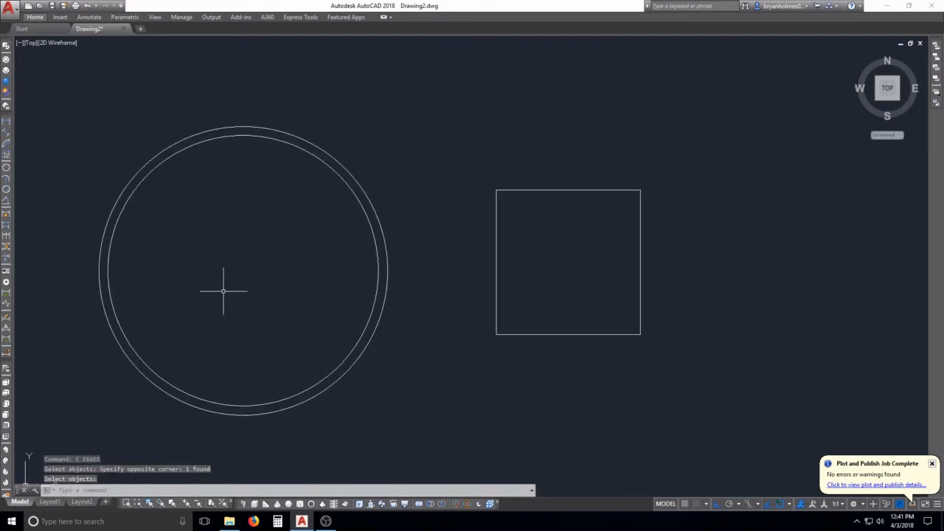
# Step: Offset the square inward by 0.25 to form its inner outline
pyautogui.moveTo(609, 284); pyautogui.dragTo(513, 300, button='middle')
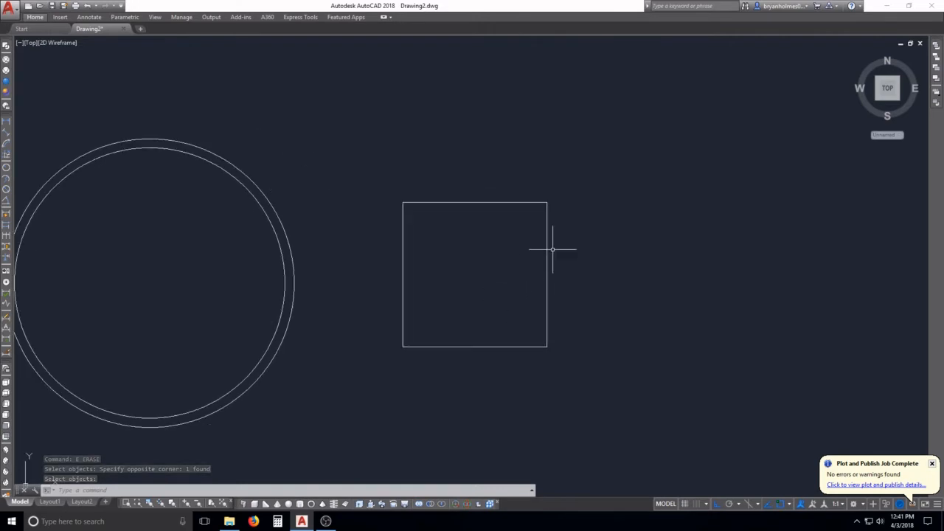
pyautogui.press('Escape')
pyautogui.press('Escape')
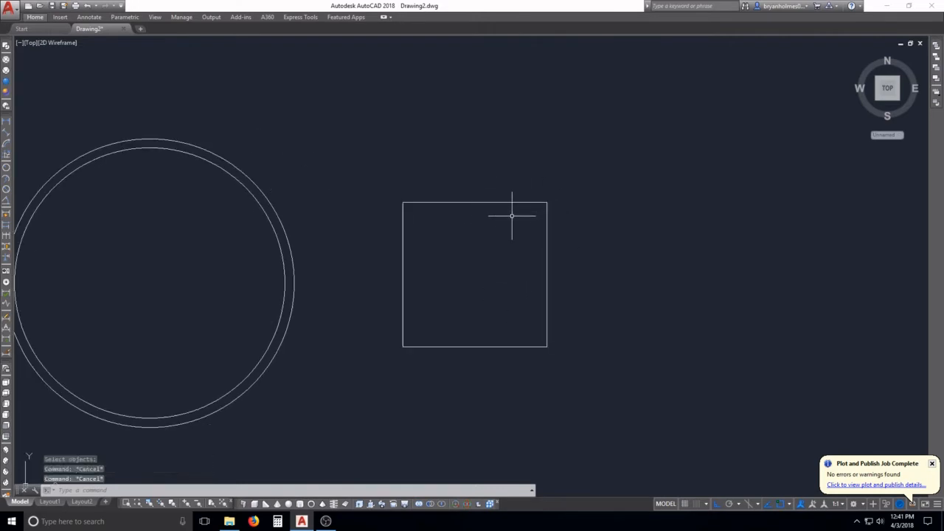
pyautogui.write('o')
pyautogui.press('Return')
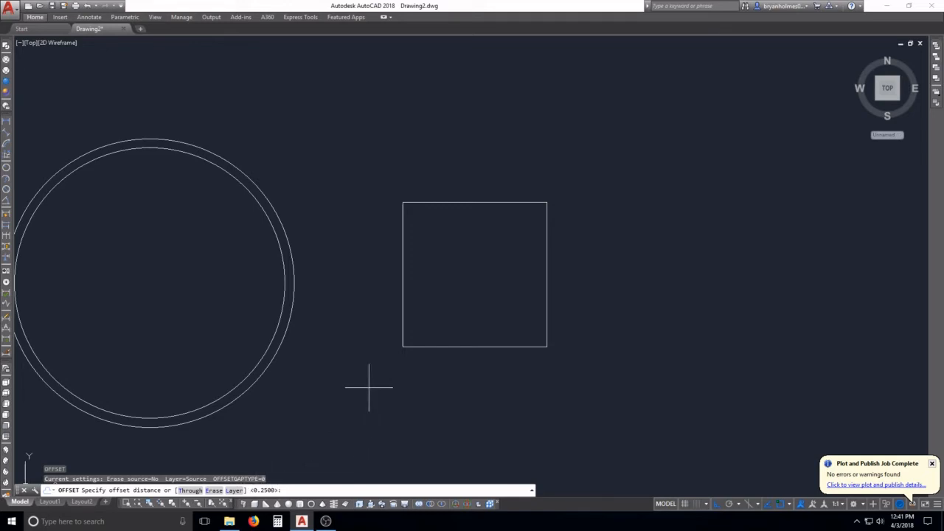
pyautogui.press('Return')
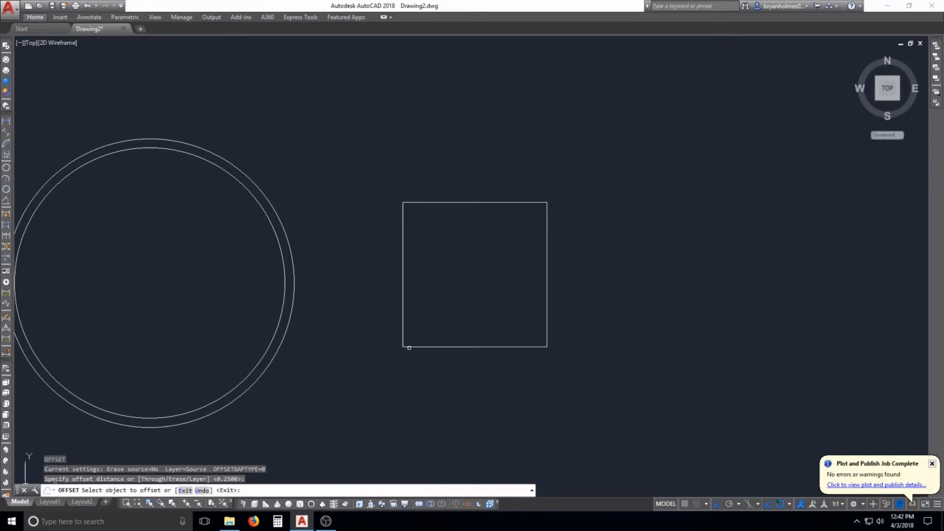
pyautogui.click(408, 346)
pyautogui.click(435, 308)
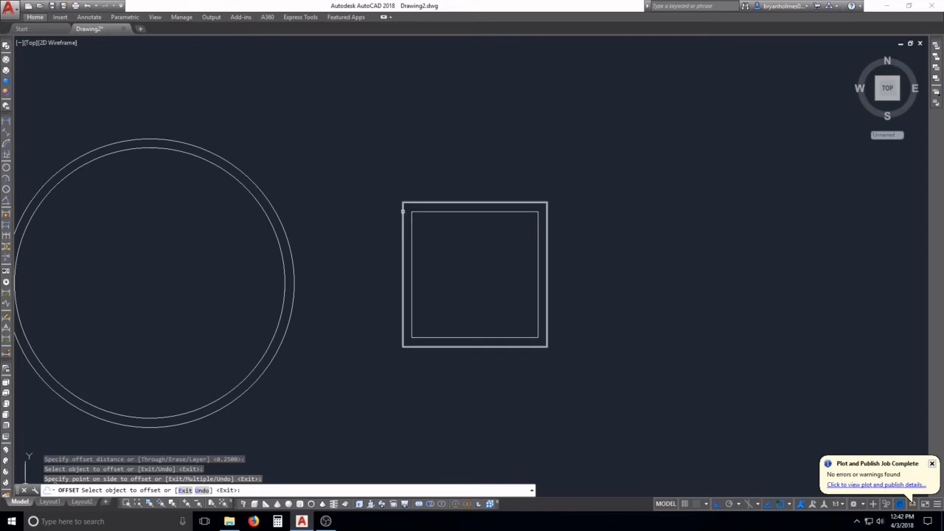
# Step: Examine the gap between the outer and inner squares at their corners, and leave the Offset command
pyautogui.scroll(4, 404, 208)
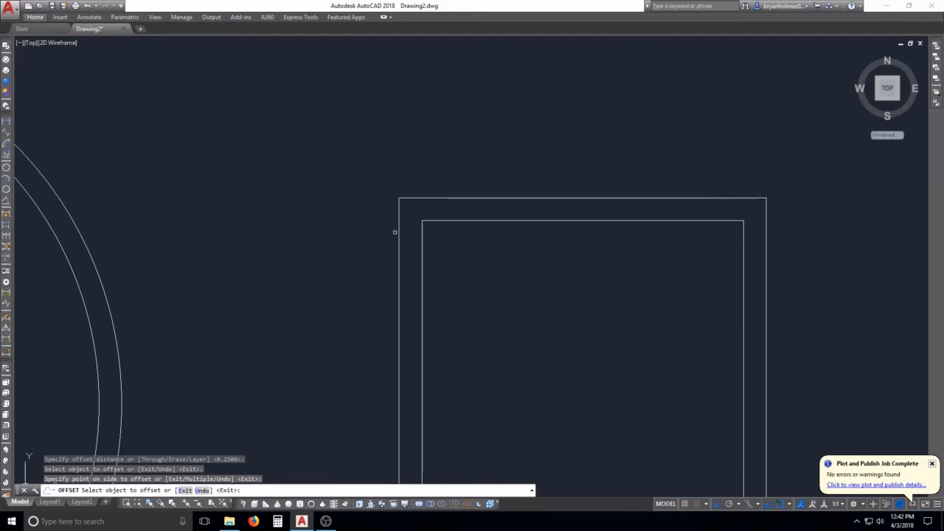
pyautogui.scroll(-4, 402, 262)
pyautogui.scroll(2, 403, 382)
pyautogui.scroll(4, 403, 382)
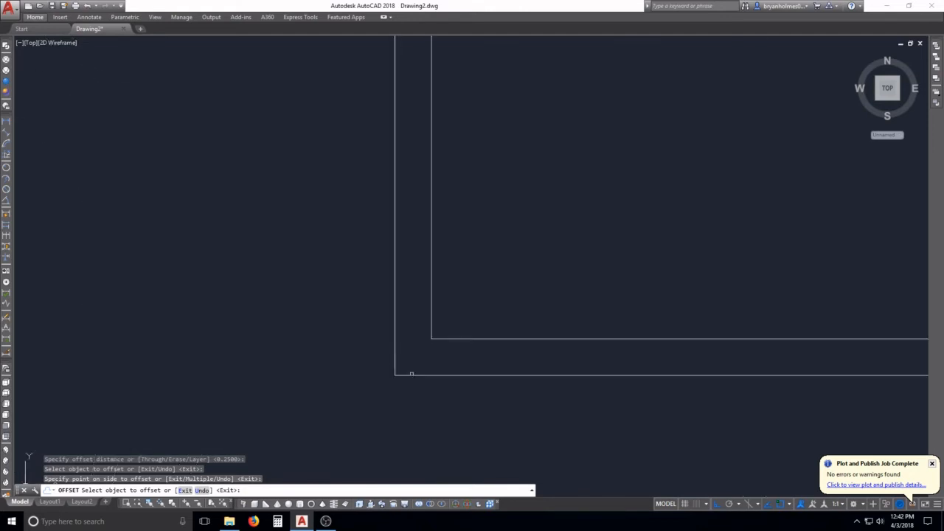
pyautogui.scroll(-4, 436, 374)
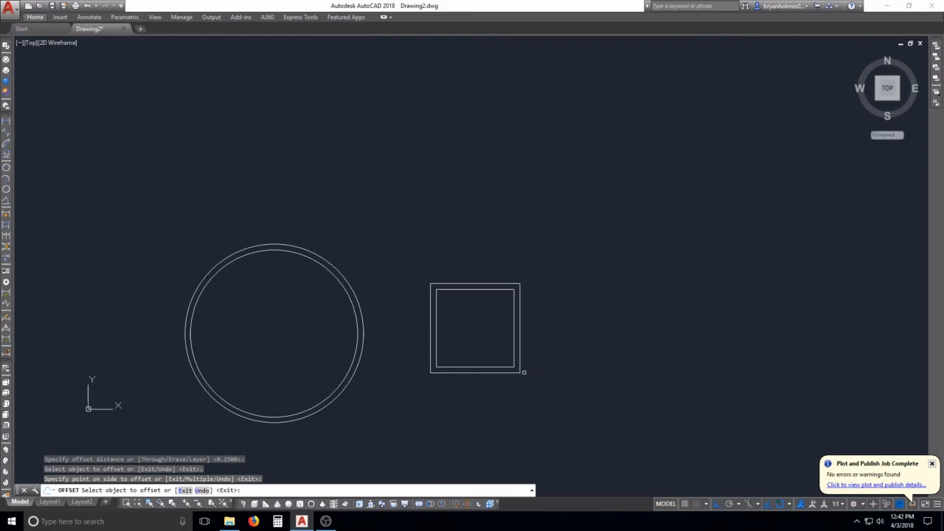
pyautogui.scroll(2, 531, 372)
pyautogui.scroll(-2, 452, 352)
pyautogui.moveTo(452, 353); pyautogui.dragTo(438, 352, button='middle')
pyautogui.press('Escape')
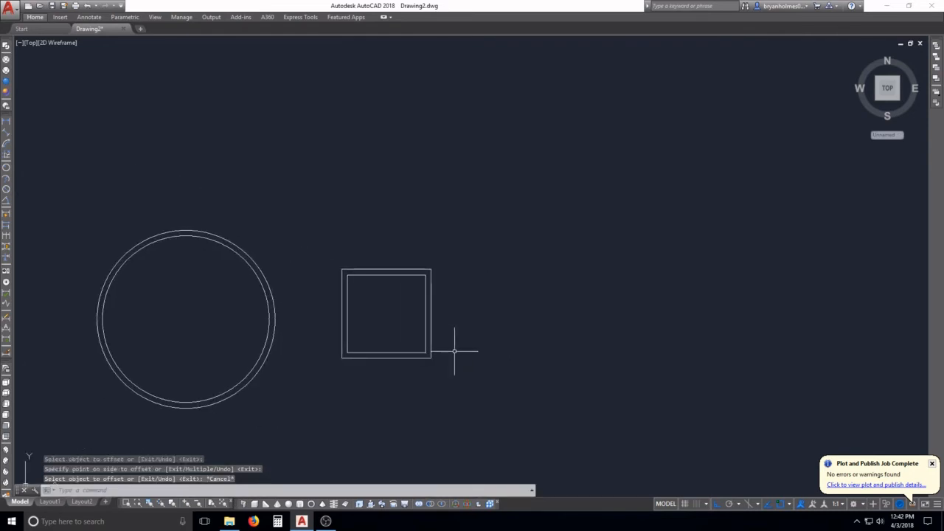
pyautogui.press('Escape')
pyautogui.press('Escape')
pyautogui.press('Escape')
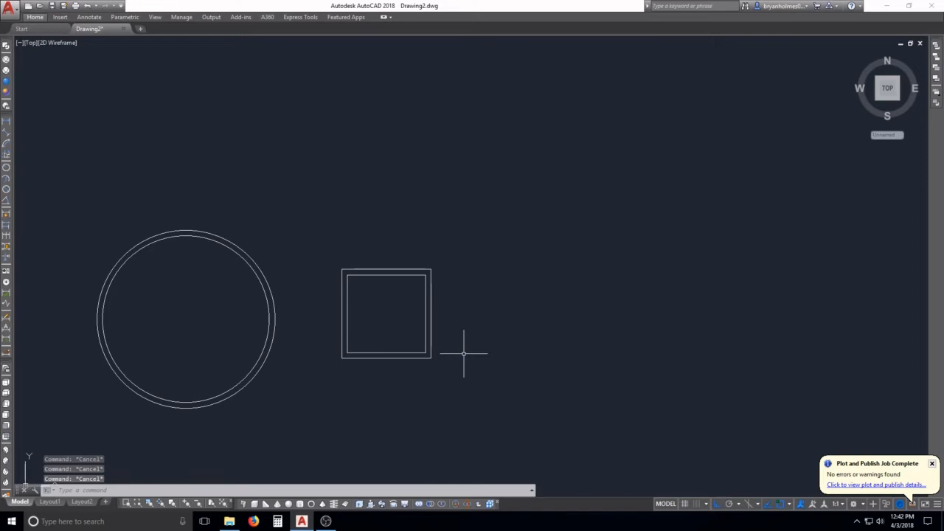
# Step: Draw a 4-unit horizontal line to the right of the square, slightly above its upper edge
pyautogui.write('l')
pyautogui.press('Return')
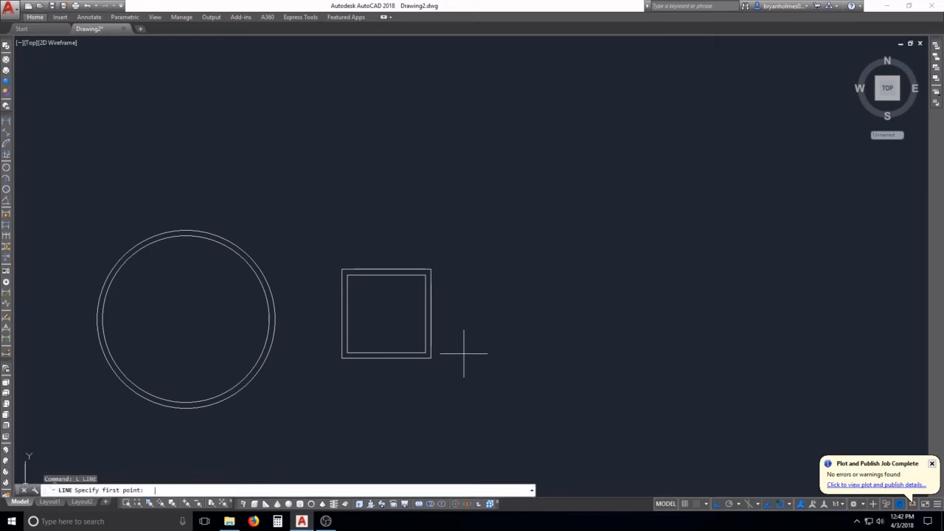
pyautogui.click(493, 263)
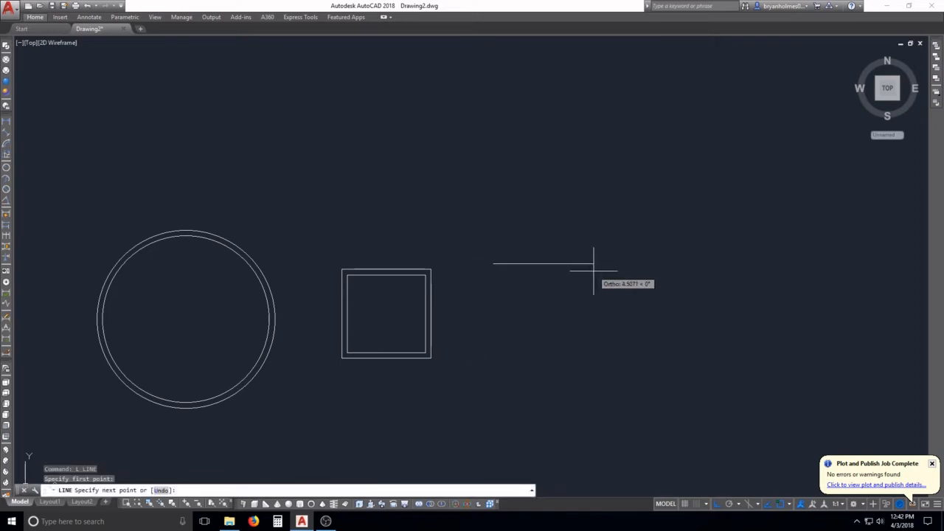
pyautogui.click(582, 263)
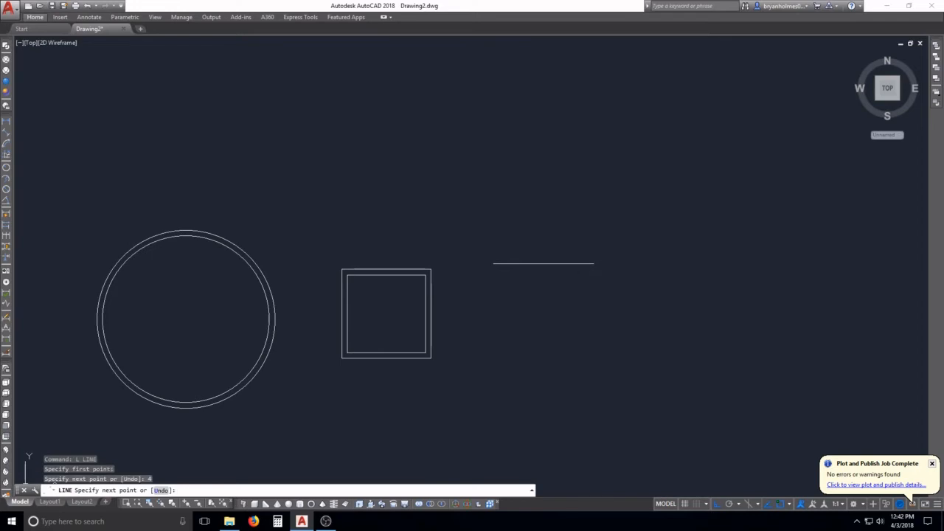
pyautogui.press('Return')
# Step: Draw an 8-unit vertical line straight down from the midpoint of the horizontal line
pyautogui.press('Return')
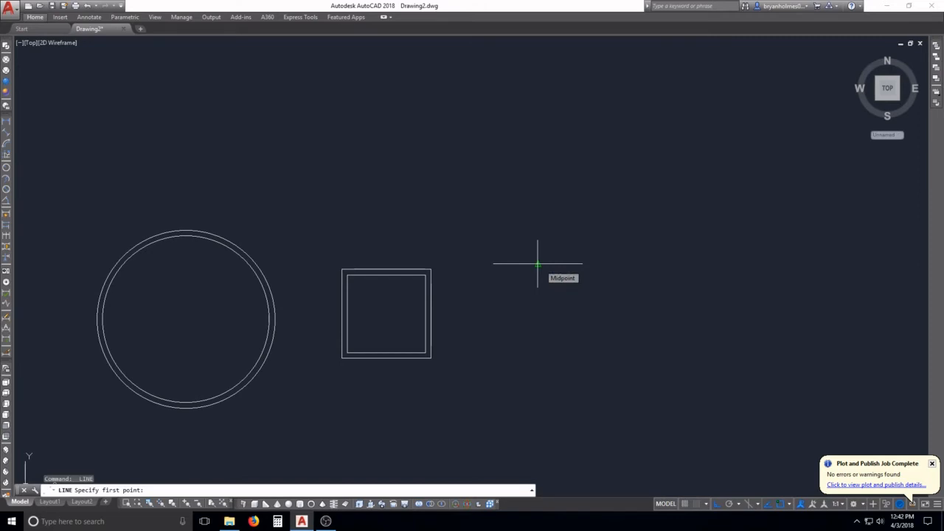
pyautogui.click(538, 263)
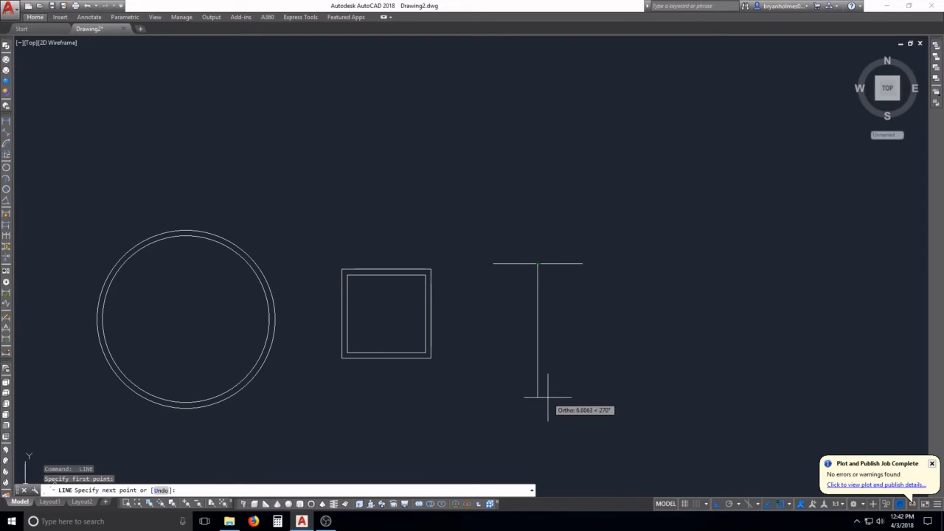
pyautogui.press('Return')
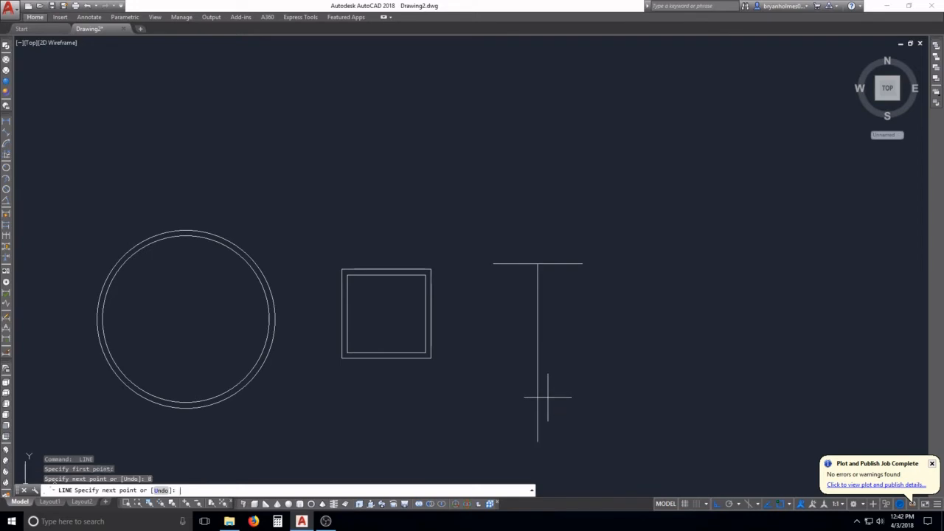
pyautogui.moveTo(547, 397); pyautogui.dragTo(510, 272, button='middle')
pyautogui.press('Escape')
pyautogui.press('Escape')
pyautogui.press('Escape')
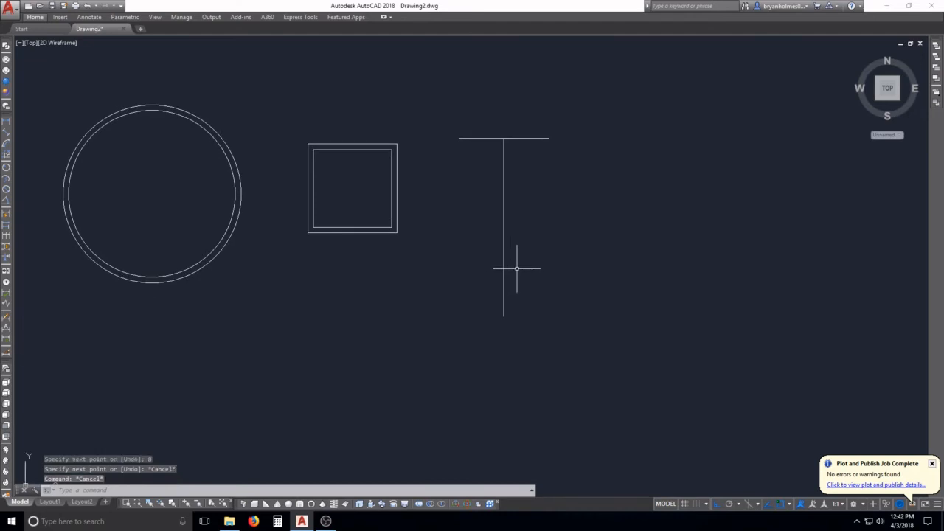
# Step: Copy the horizontal line from its midpoint to the lower end of the vertical line
pyautogui.write('co')
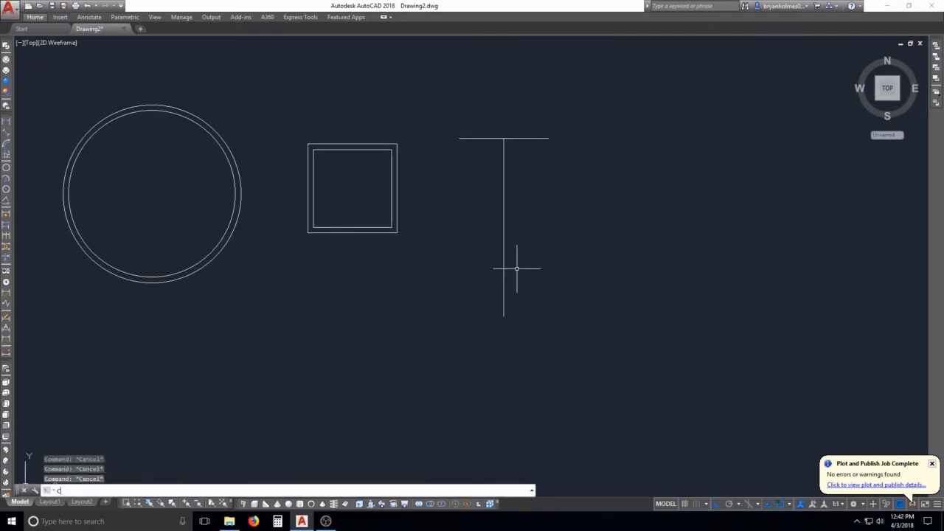
pyautogui.press('Return')
pyautogui.click(529, 138)
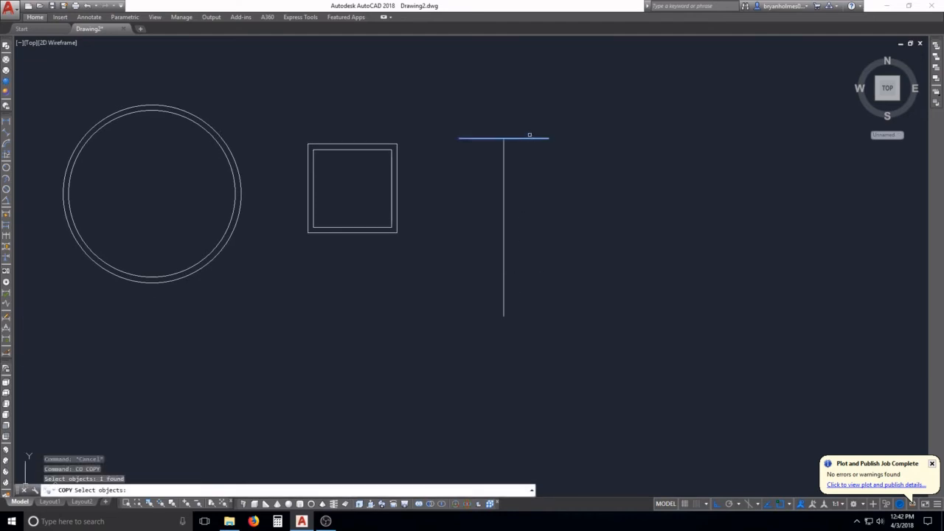
pyautogui.press('Return')
pyautogui.click(504, 138)
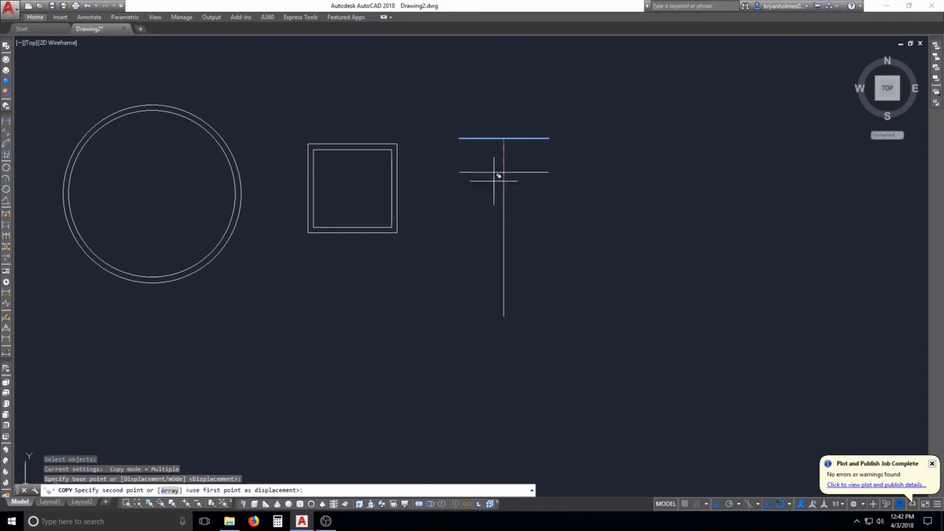
pyautogui.click(507, 310)
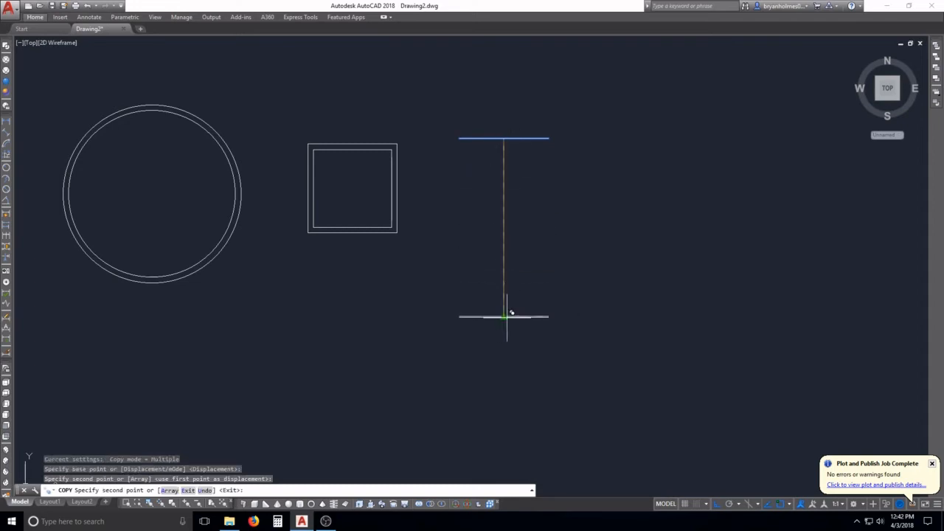
pyautogui.press('Escape')
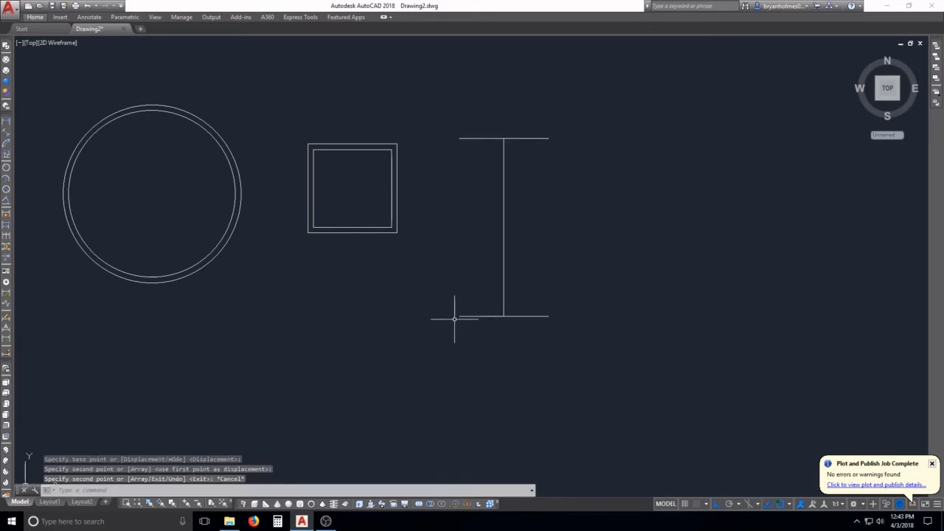
# Step: Toggle object snap off and on again, and review the object snap modes in the drafting settings without changing them
pyautogui.press('F3')
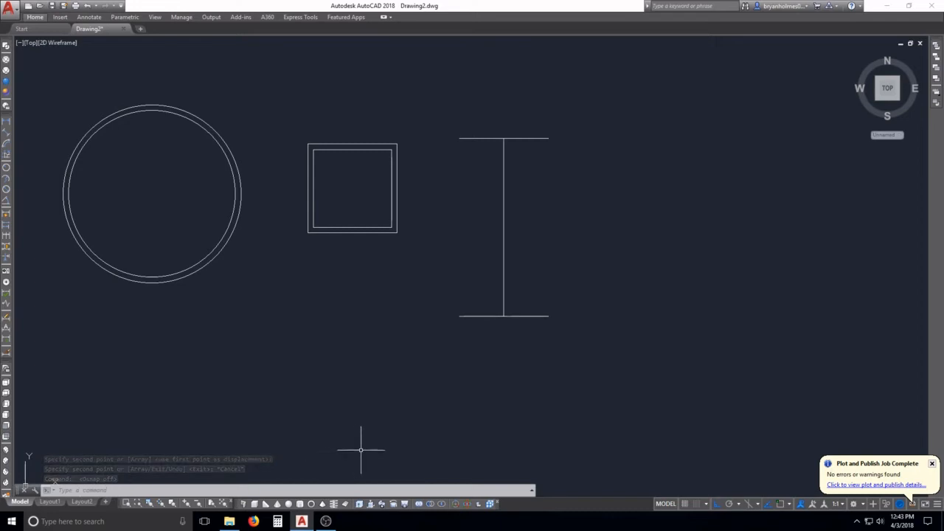
pyautogui.press('F3')
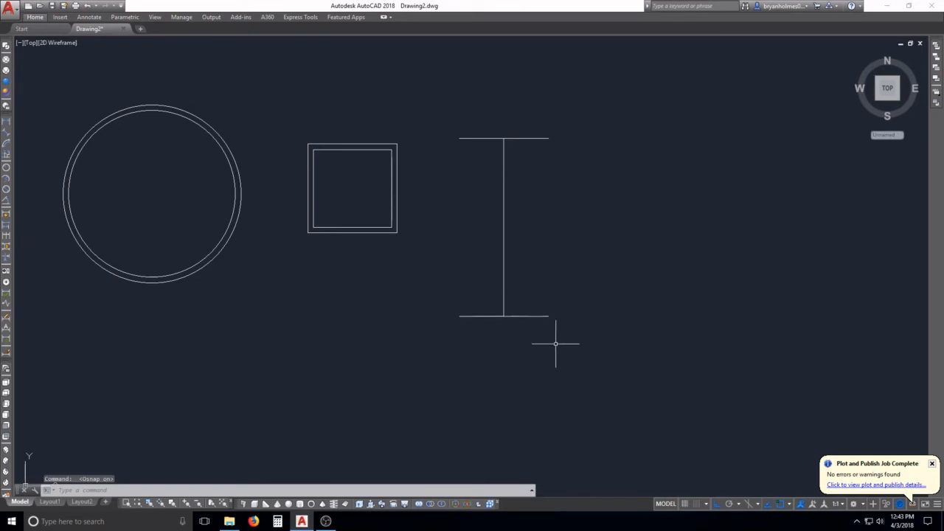
pyautogui.press('Escape')
pyautogui.press('Escape')
pyautogui.press('Escape')
pyautogui.write('o')
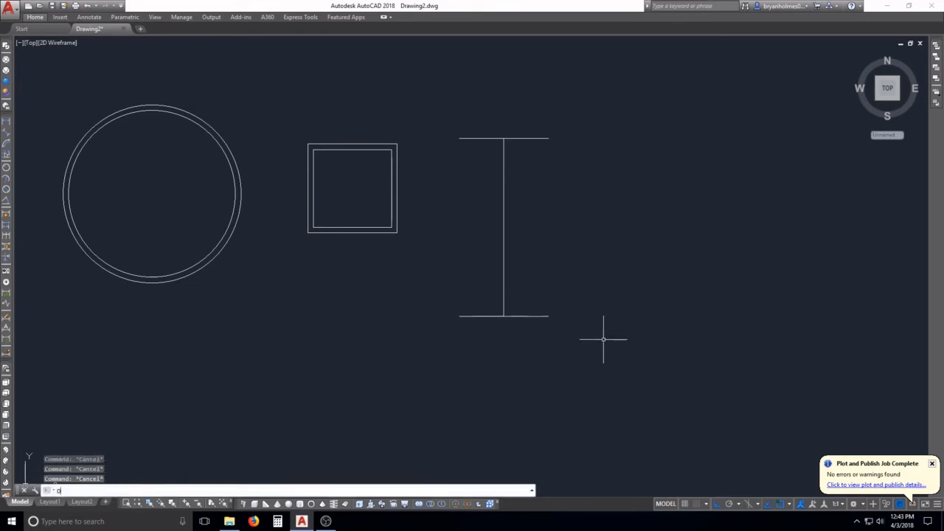
pyautogui.write('s')
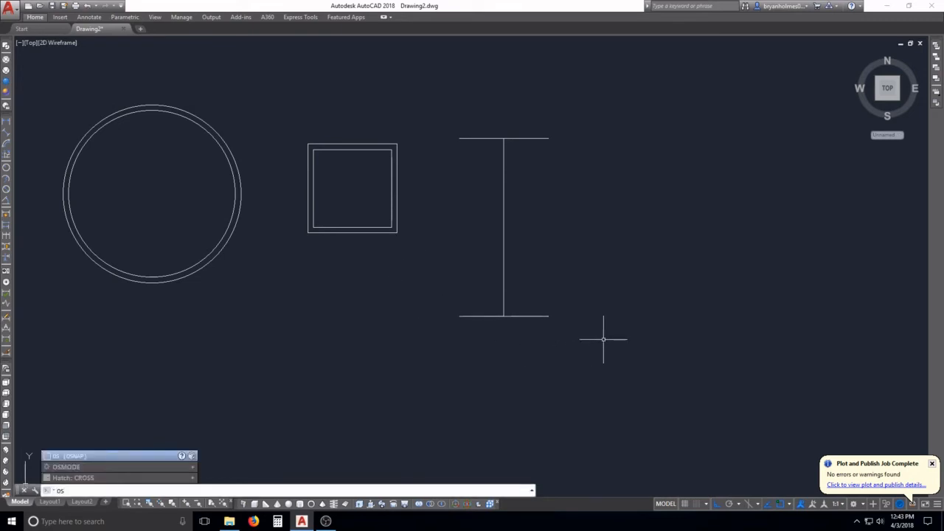
pyautogui.write('n')
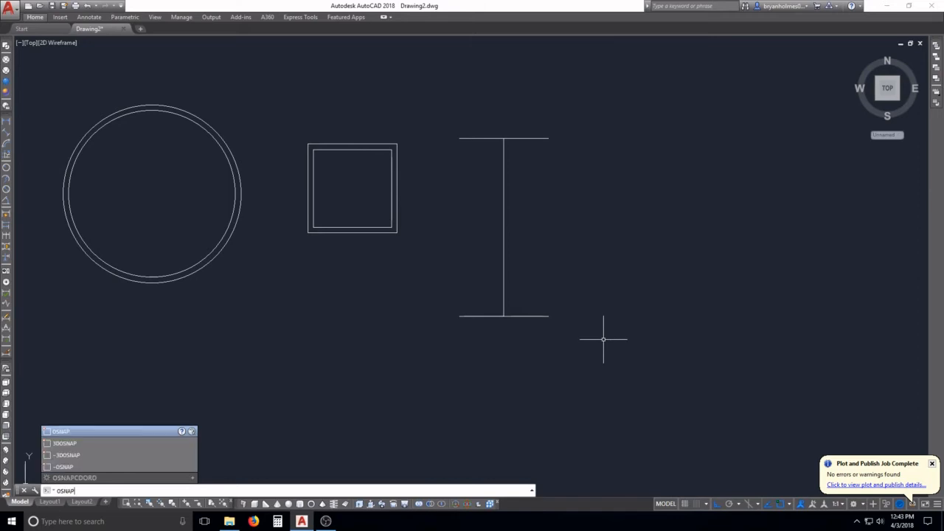
pyautogui.press('Return')
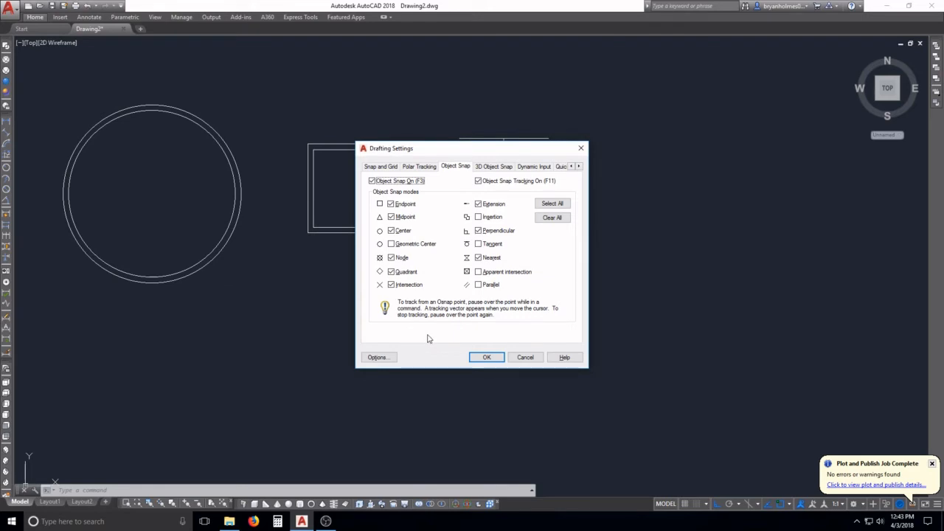
pyautogui.click(582, 150)
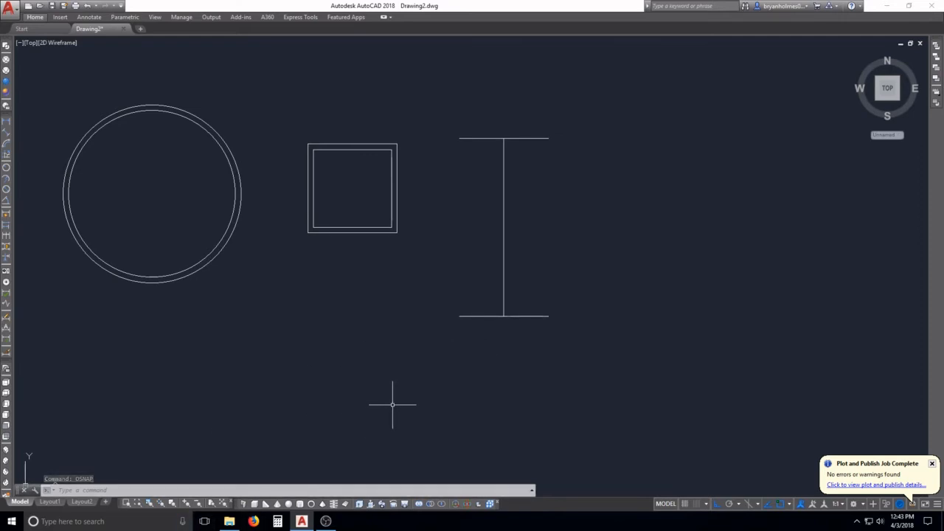
pyautogui.press('Escape')
pyautogui.press('Escape')
pyautogui.press('Escape')
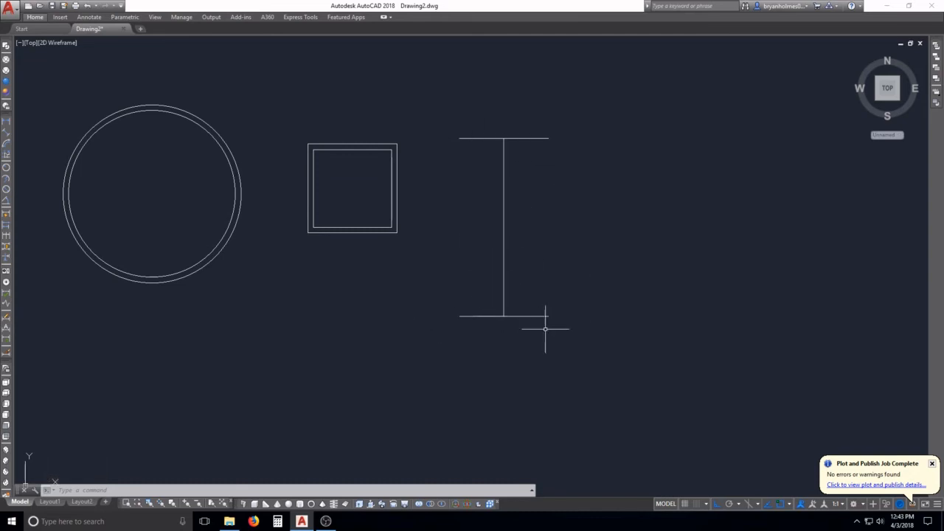
# Step: Offset the lower horizontal line upward and the upper horizontal line downward by 0.25 to form the two flanges
pyautogui.press('Escape')
pyautogui.press('Escape')
pyautogui.write('o')
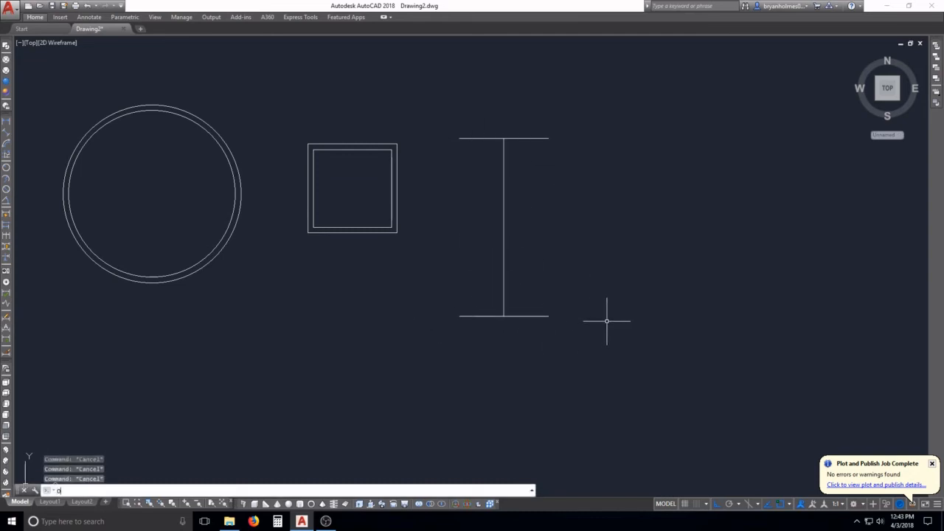
pyautogui.press('Return')
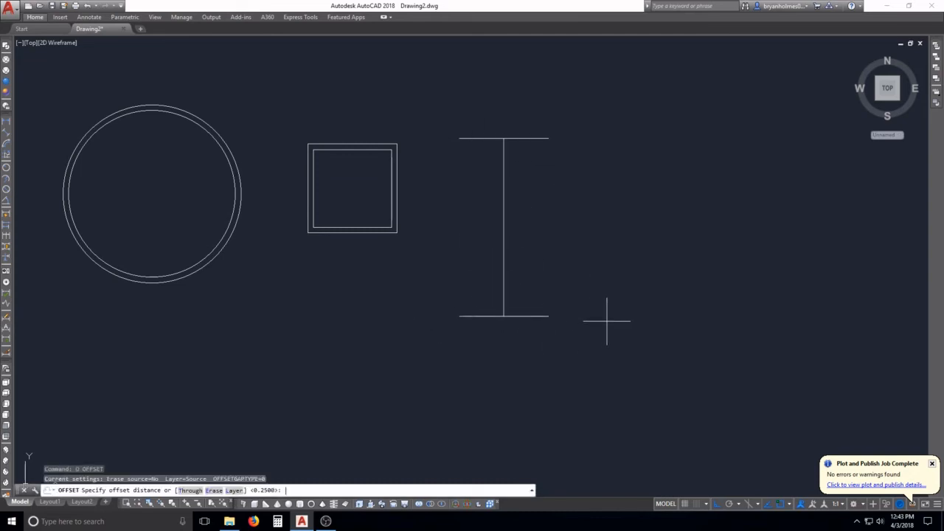
pyautogui.press('Return')
pyautogui.click(528, 315)
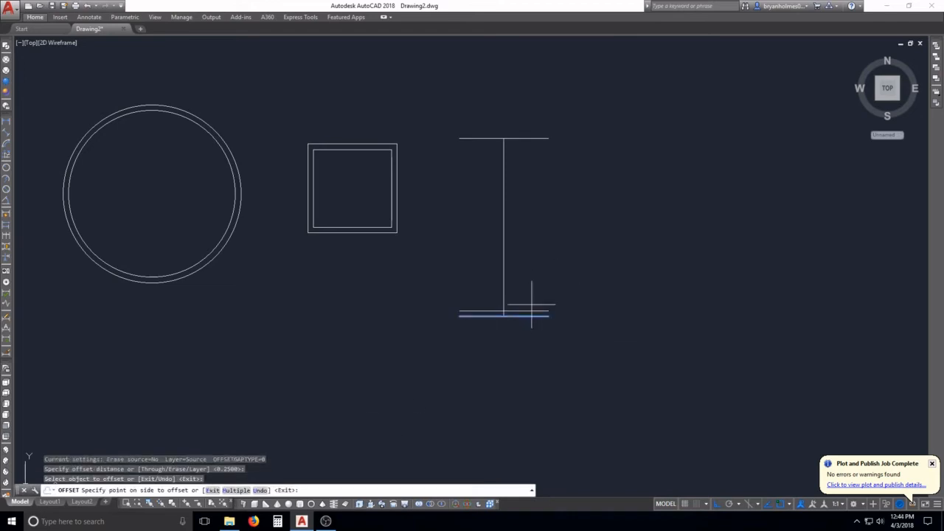
pyautogui.click(531, 303)
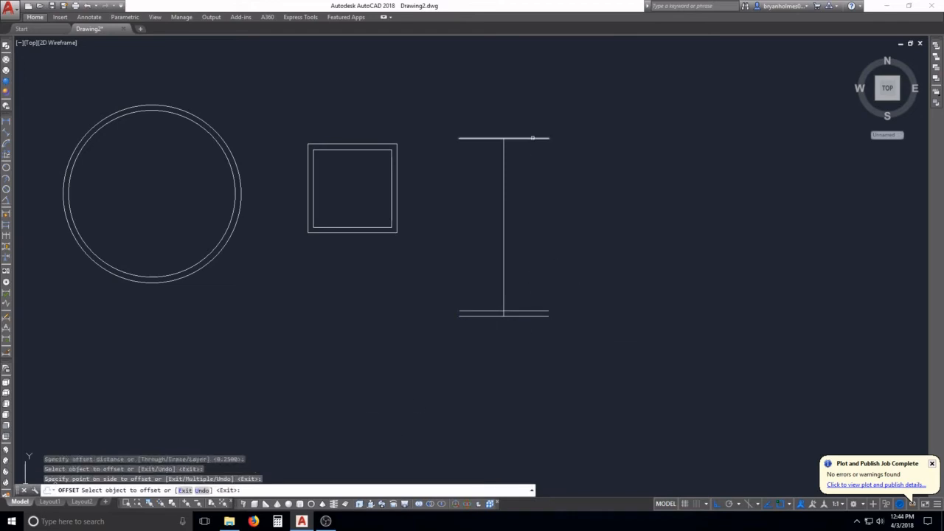
pyautogui.click(533, 137)
pyautogui.click(535, 157)
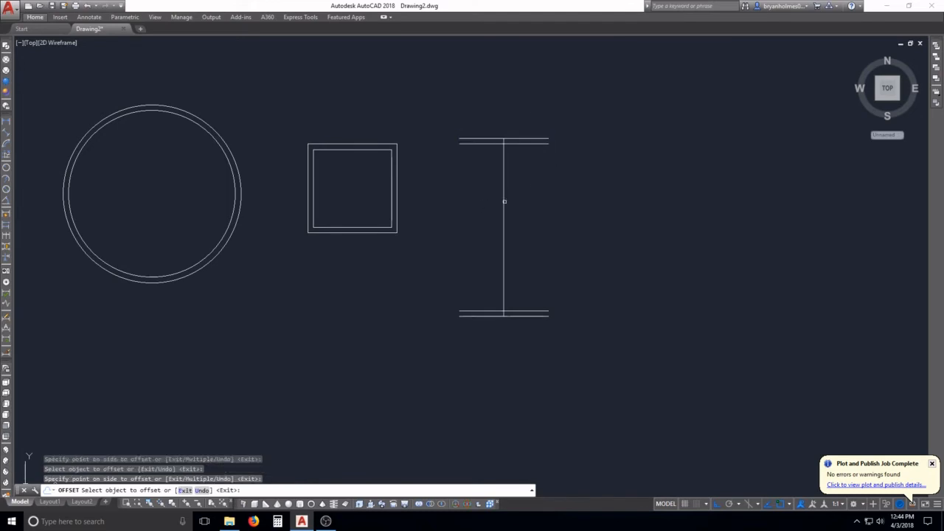
# Step: Offset the I-beam's vertical line by 0.125 to both sides to form the web
pyautogui.press('Escape')
pyautogui.press('Escape')
pyautogui.press('Escape')
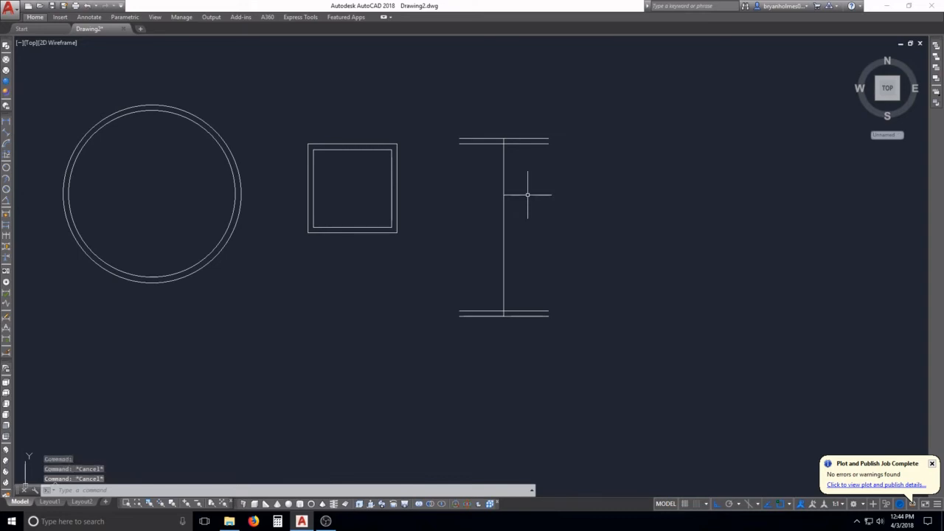
pyautogui.write('o')
pyautogui.press('Return')
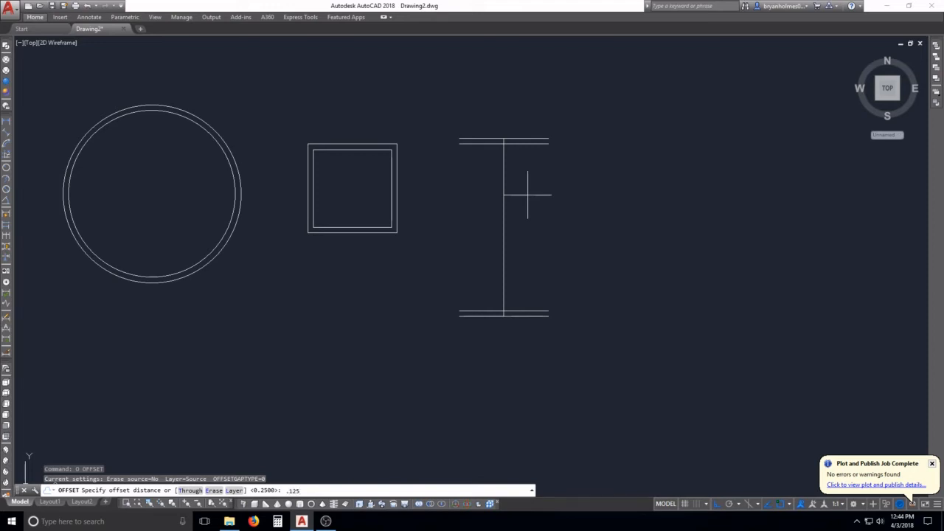
pyautogui.press('Return')
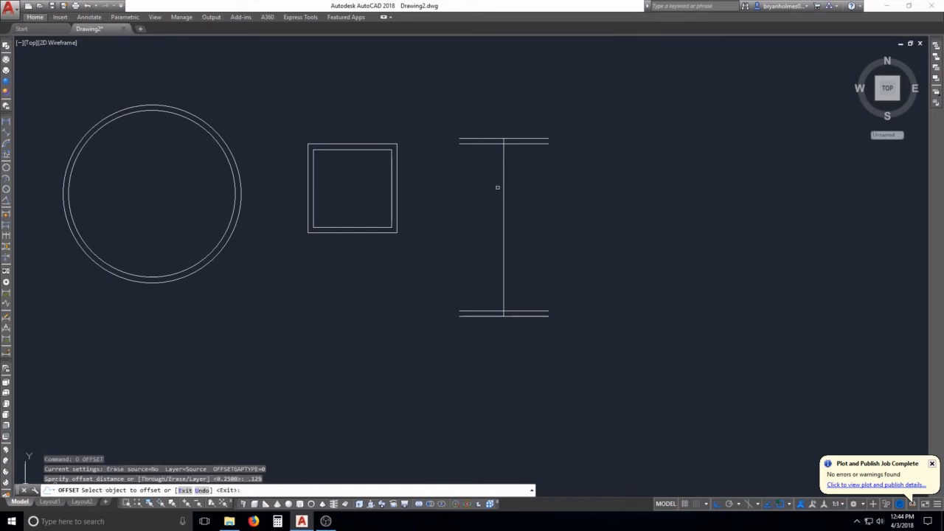
pyautogui.click(500, 192)
pyautogui.click(512, 194)
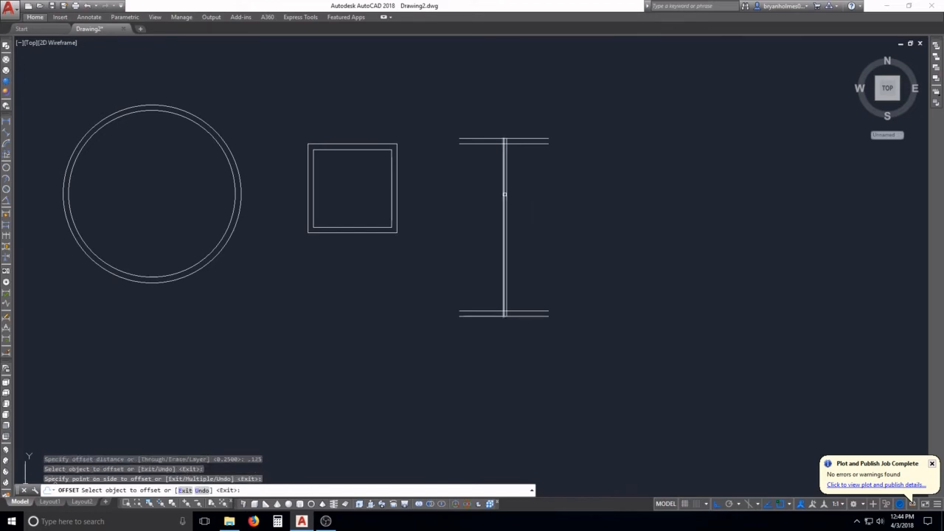
pyautogui.click(505, 195)
pyautogui.click(477, 197)
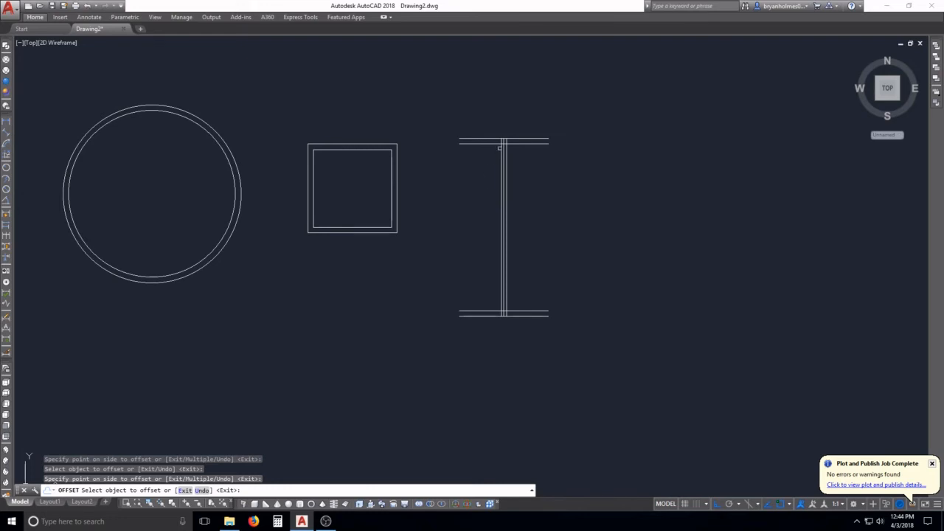
pyautogui.press('Escape')
pyautogui.press('Escape')
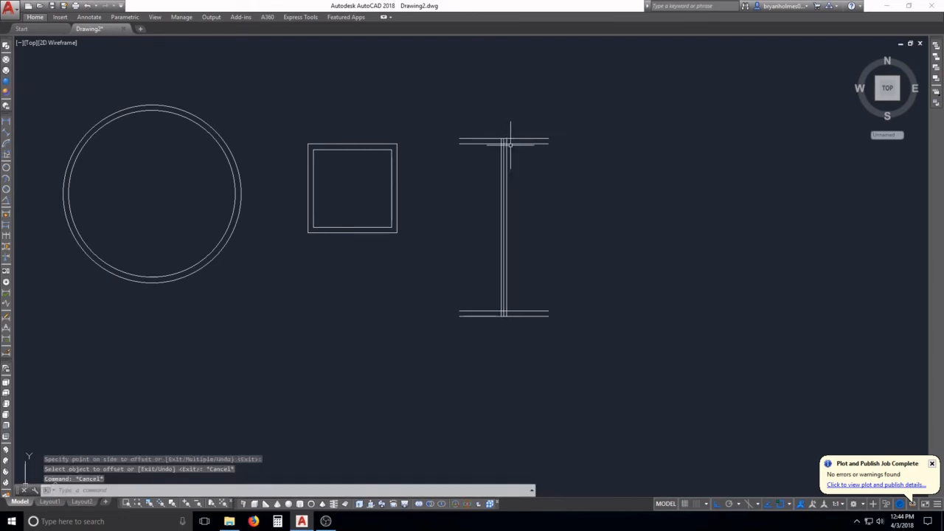
pyautogui.press('Escape')
pyautogui.press('Escape')
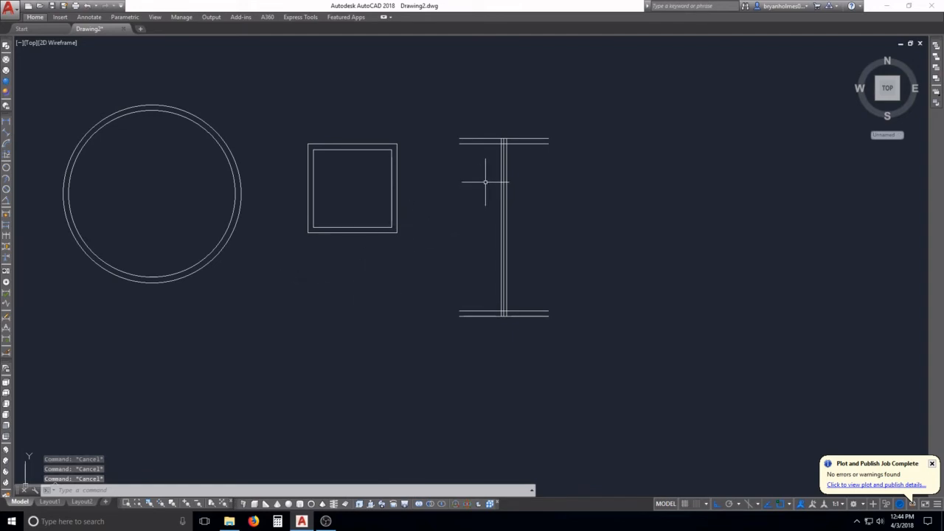
# Step: Erase the original centre line between the two web lines of the I-beam
pyautogui.write('e')
pyautogui.press('Return')
pyautogui.scroll(2, 502, 176)
pyautogui.scroll(3, 501, 175)
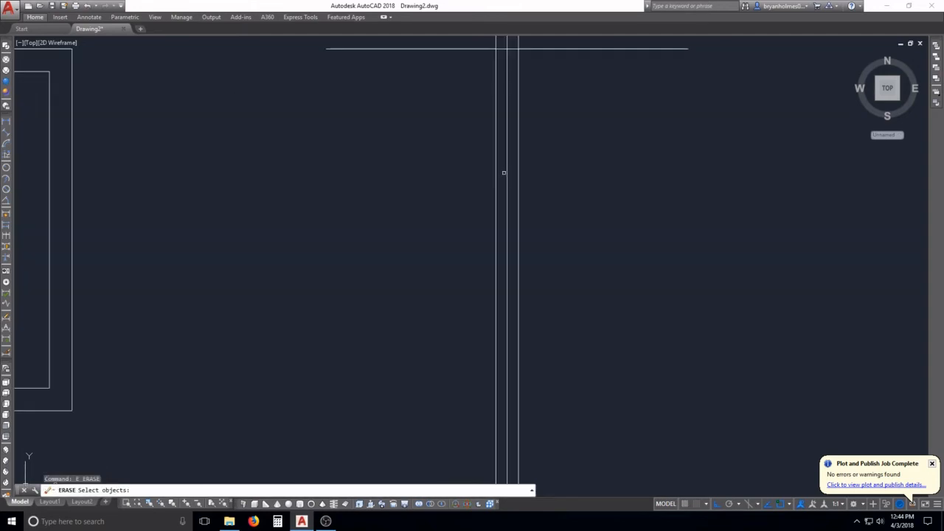
pyautogui.click(504, 174)
pyautogui.press('Return')
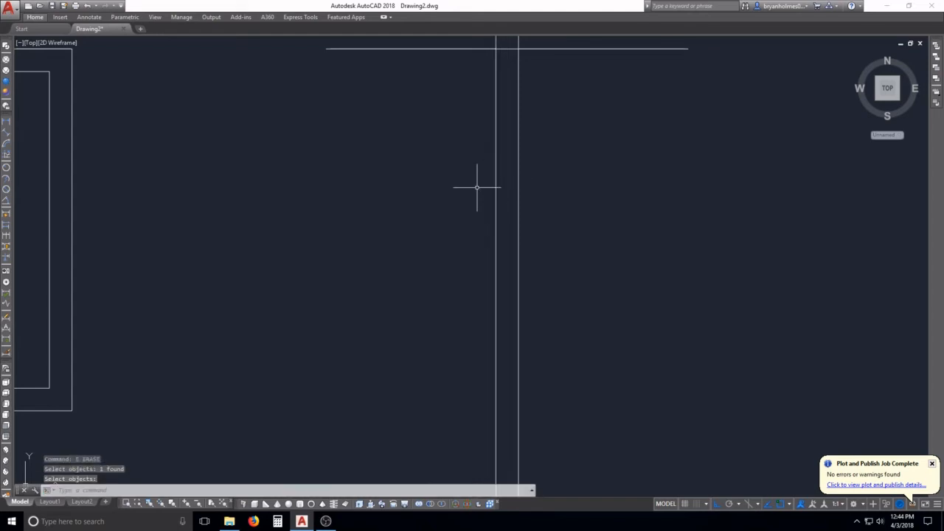
pyautogui.scroll(-5, 407, 240)
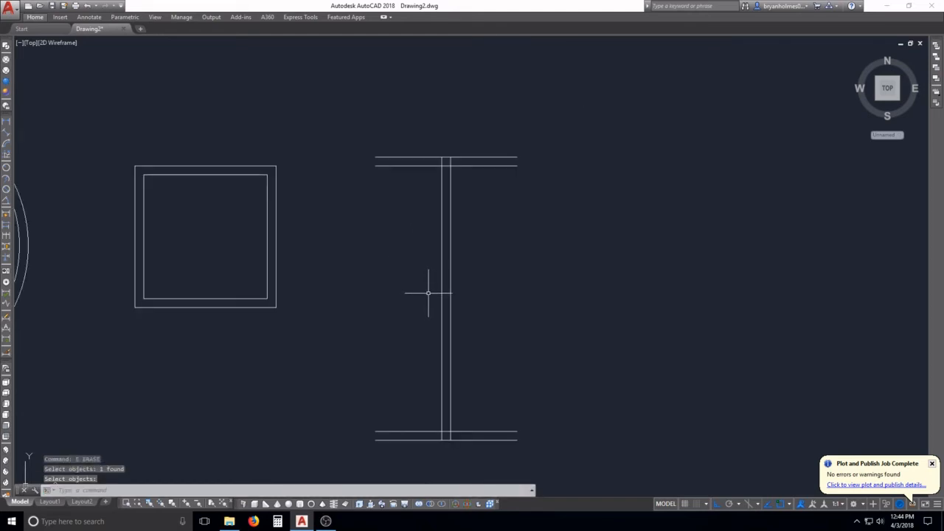
pyautogui.press('Escape')
pyautogui.press('Escape')
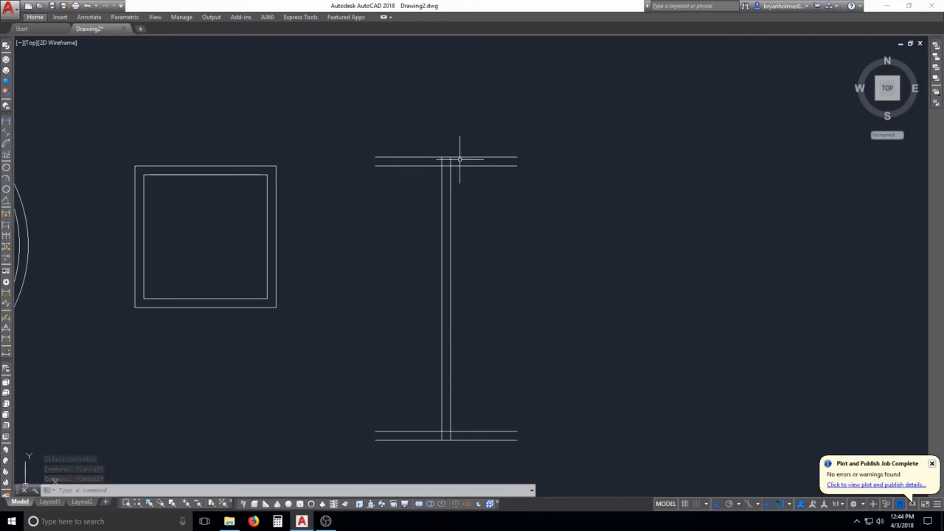
pyautogui.press('Escape')
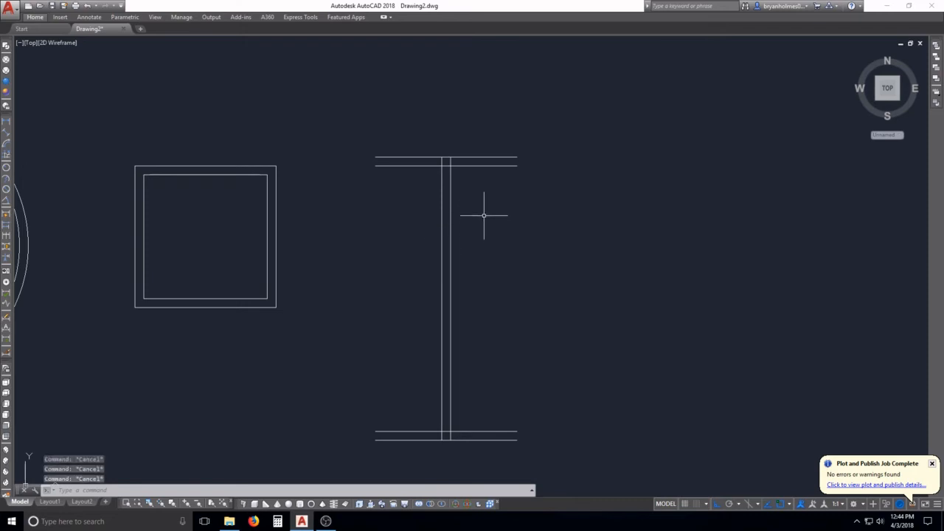
# Step: Draw two vertical lines joining the outer ends of the upper and lower flanges, one on each side of the web
pyautogui.write('l')
pyautogui.press('Return')
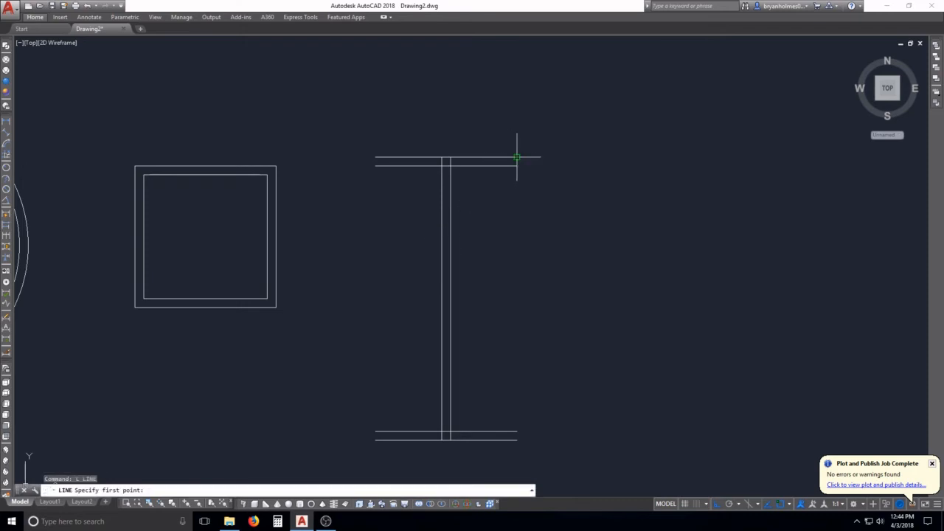
pyautogui.click(516, 157)
pyautogui.click(517, 435)
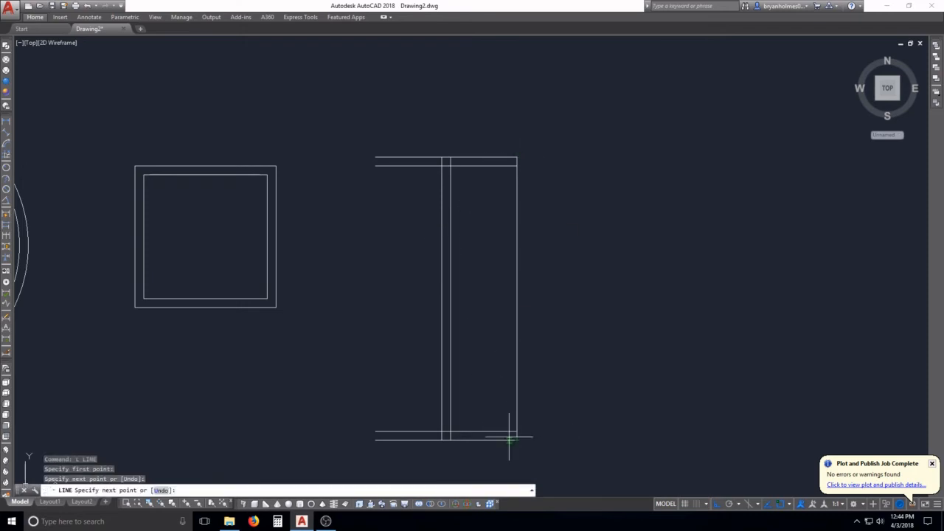
pyautogui.press('Return')
pyautogui.press('Return')
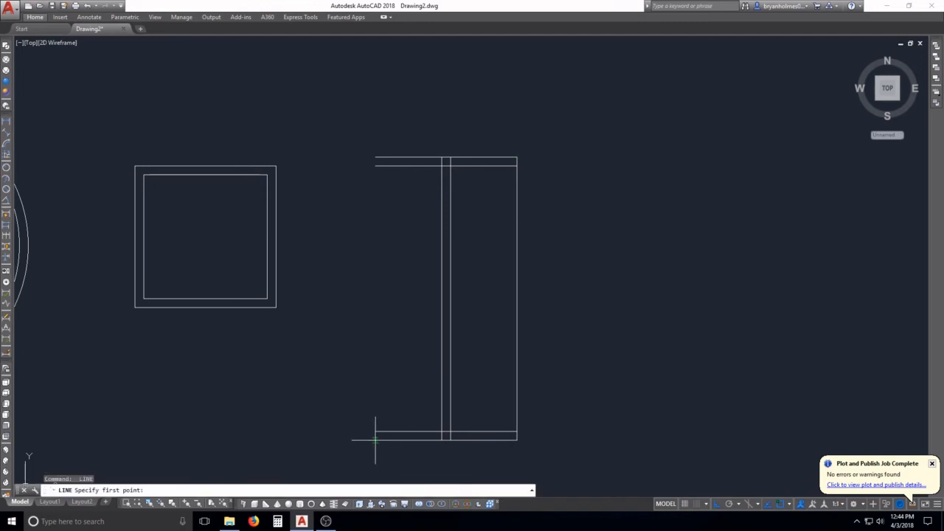
pyautogui.click(376, 437)
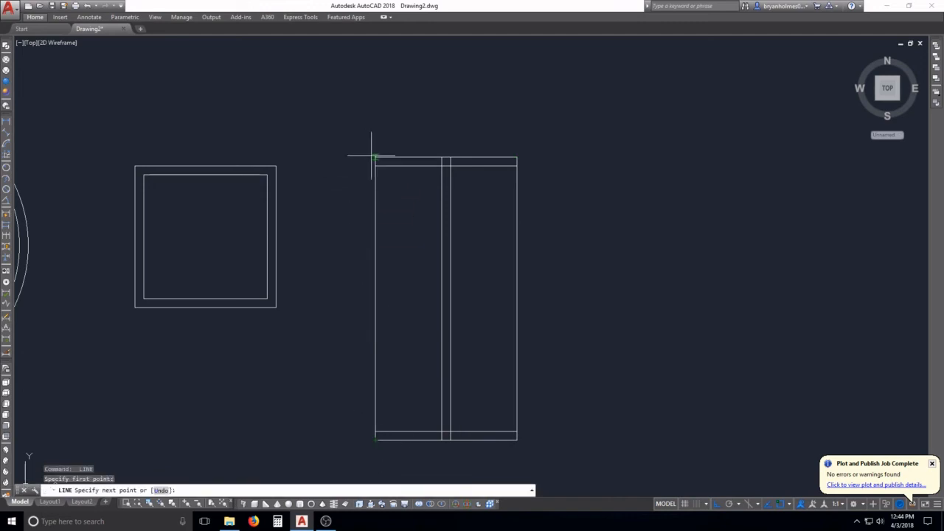
pyautogui.press('Escape')
pyautogui.press('Escape')
pyautogui.press('Escape')
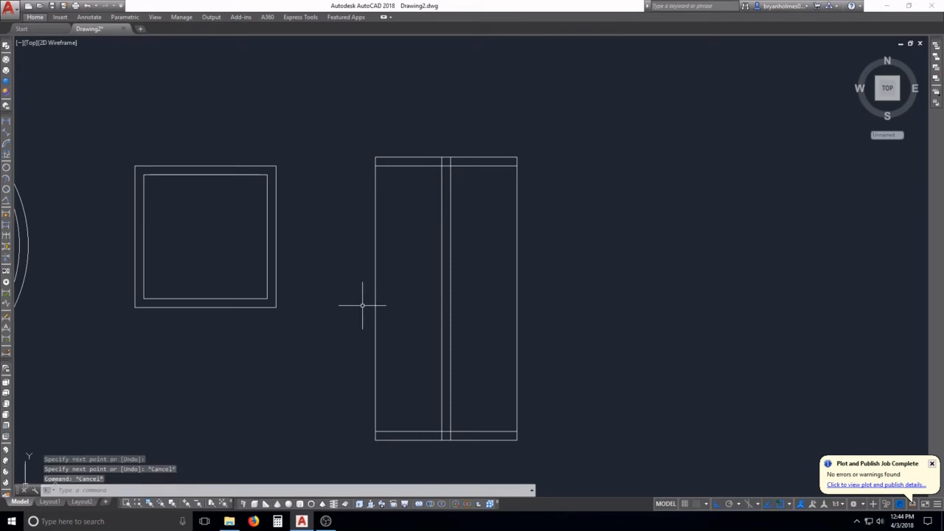
# Step: Trim both outer vertical lines between the flanges, using all objects as cutting edges, so only the flange ends stay closed
pyautogui.write('tr')
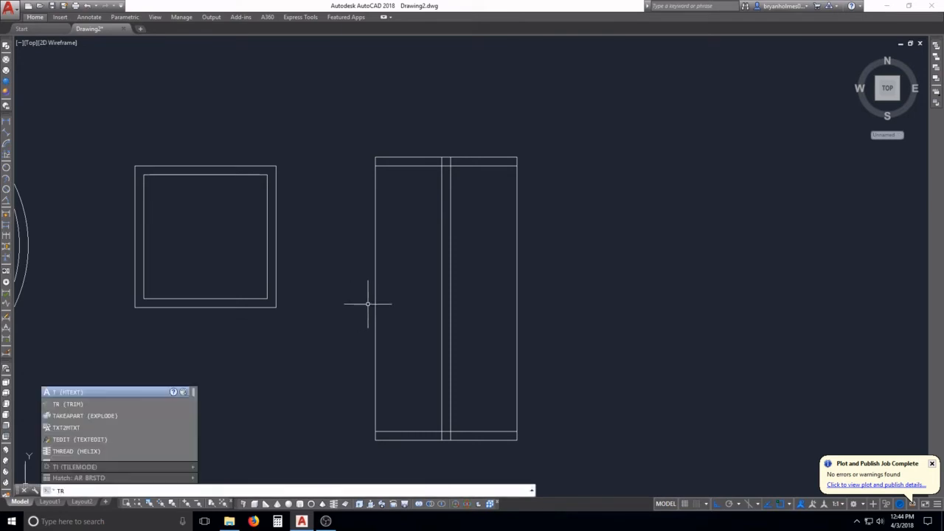
pyautogui.press('Return')
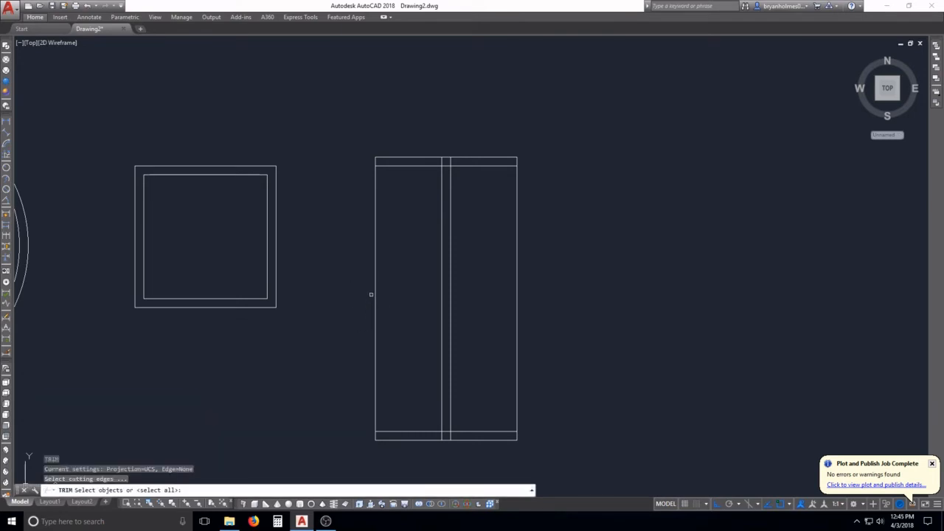
pyautogui.press('Return')
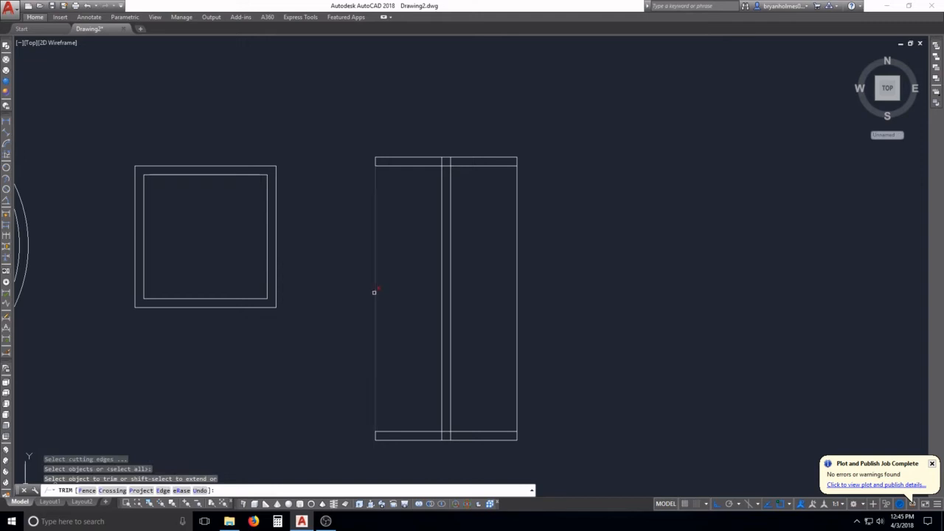
pyautogui.click(374, 292)
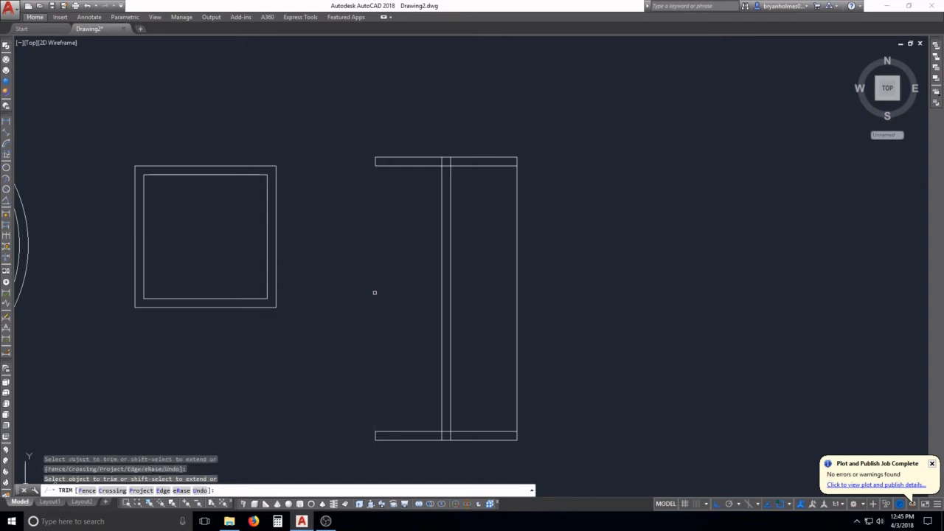
pyautogui.click(515, 284)
pyautogui.press('Escape')
# Step: Trim the web lines inside the upper flange where they cross it, using all objects as cutting edges
pyautogui.scroll(4, 463, 164)
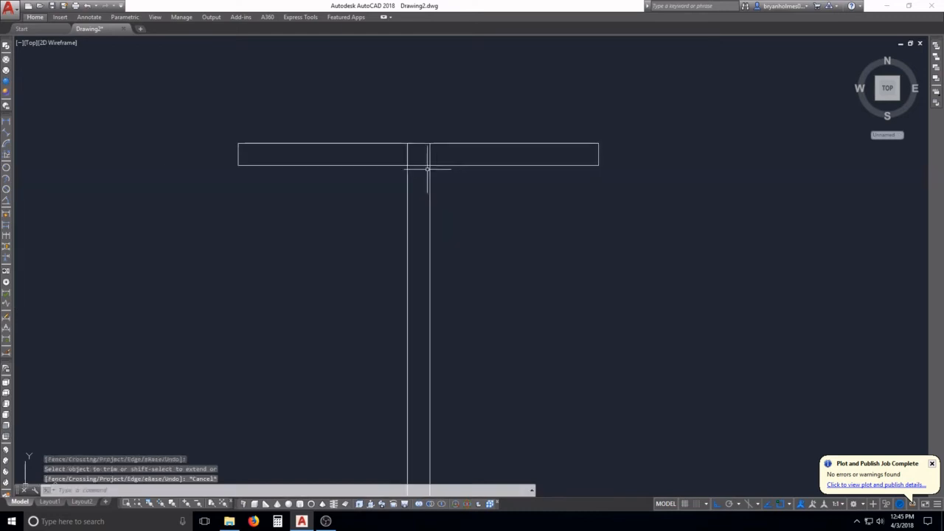
pyautogui.press('Escape')
pyautogui.press('Escape')
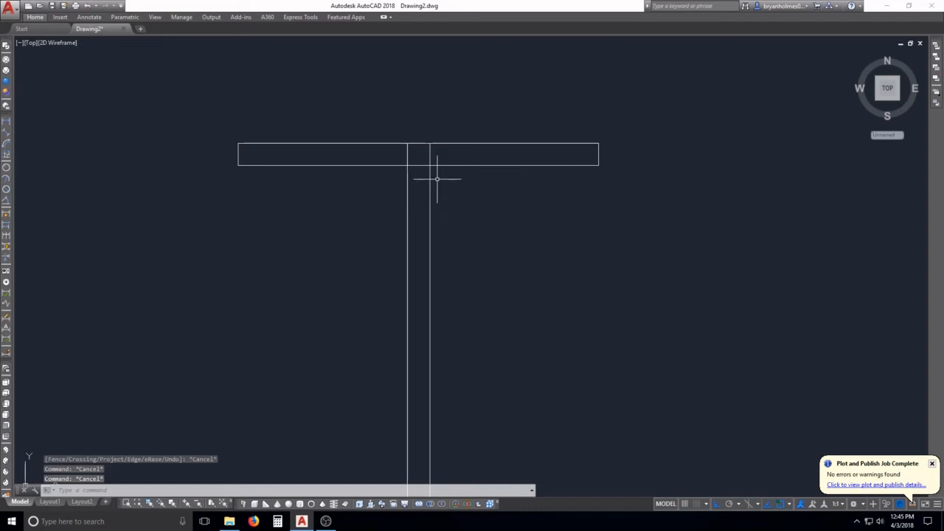
pyautogui.press('Escape')
pyautogui.write('ts o')
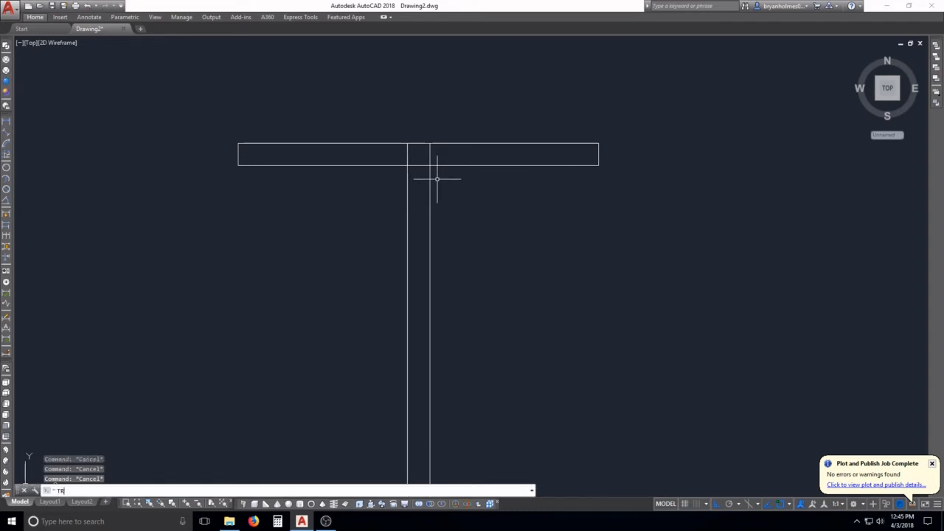
pyautogui.write('r')
pyautogui.press('Return')
pyautogui.press('Return')
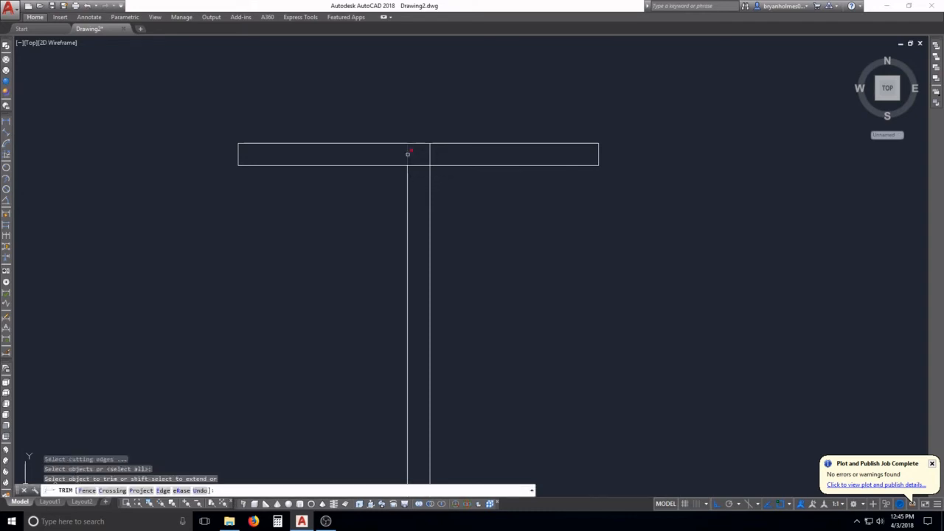
pyautogui.click(408, 154)
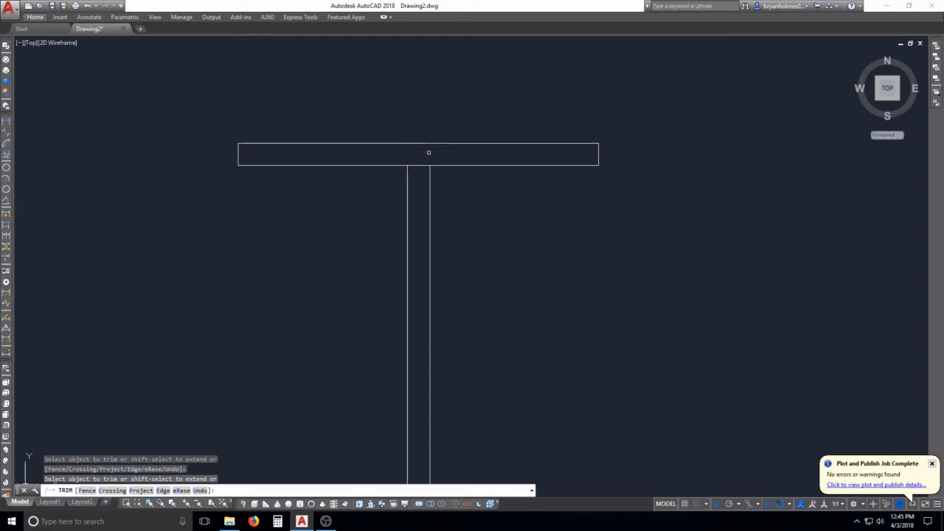
# Step: Trim the web lines inside the lower flange and the flange edge between them to open the junction
pyautogui.scroll(-6, 418, 167)
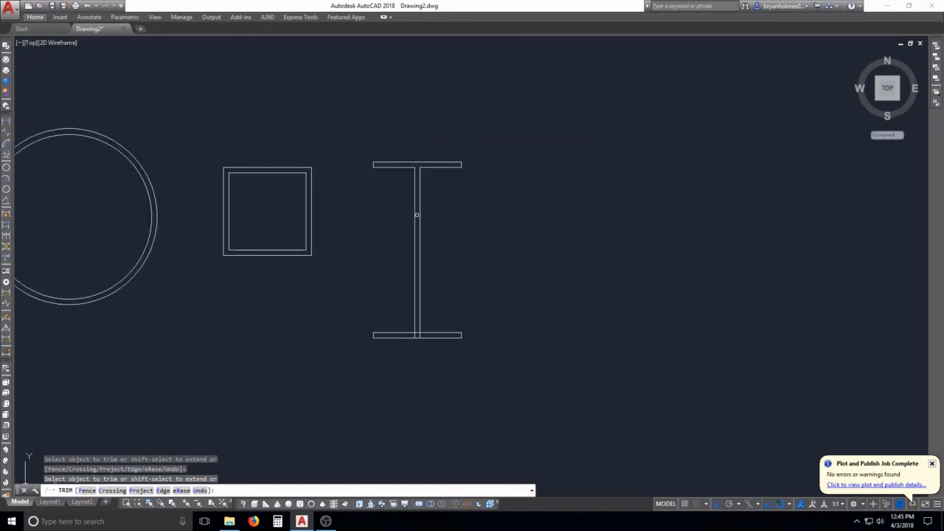
pyautogui.scroll(8, 406, 332)
pyautogui.click(570, 363)
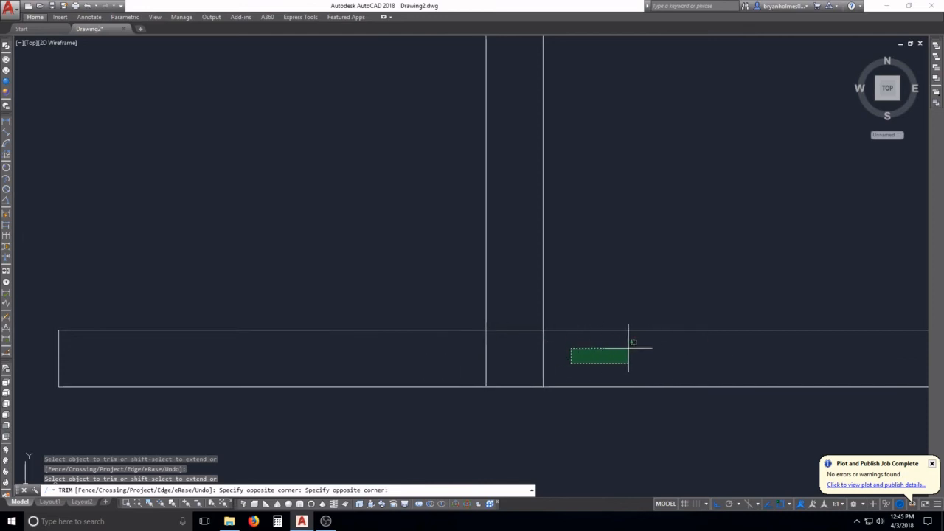
pyautogui.click(466, 344)
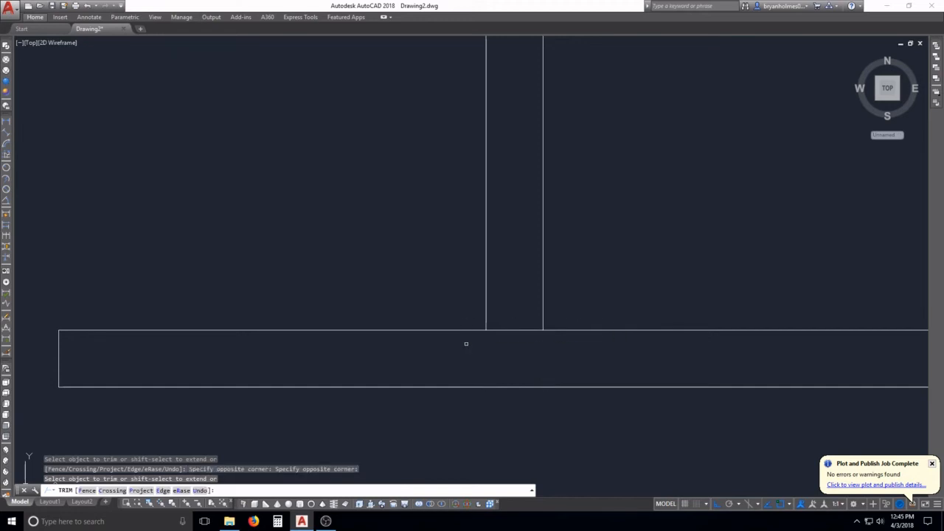
pyautogui.click(531, 353)
pyautogui.click(510, 313)
pyautogui.scroll(-10, 509, 299)
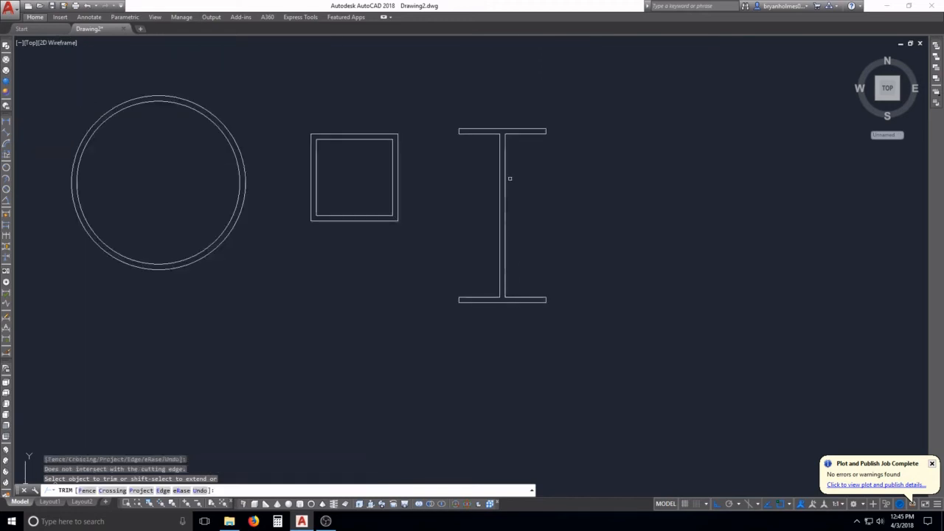
pyautogui.scroll(2, 527, 122)
pyautogui.press('Escape')
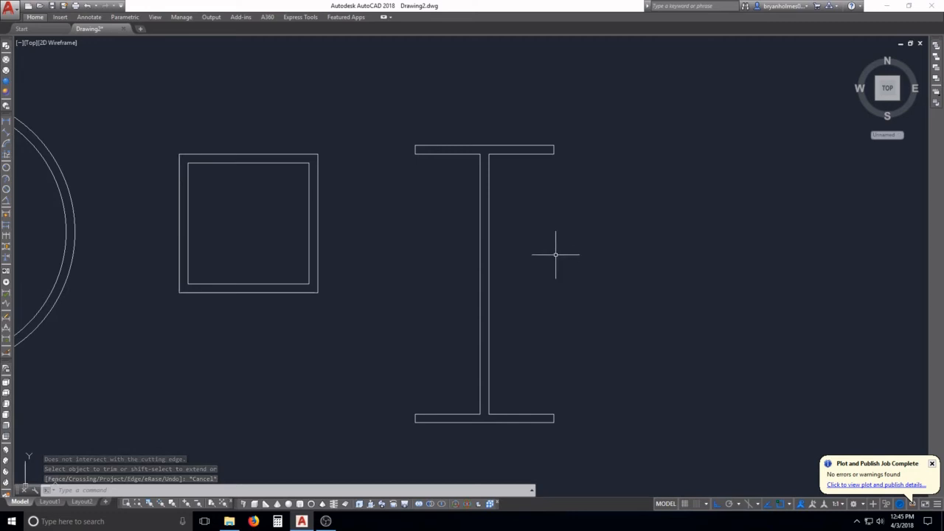
pyautogui.press('Escape')
pyautogui.press('Escape')
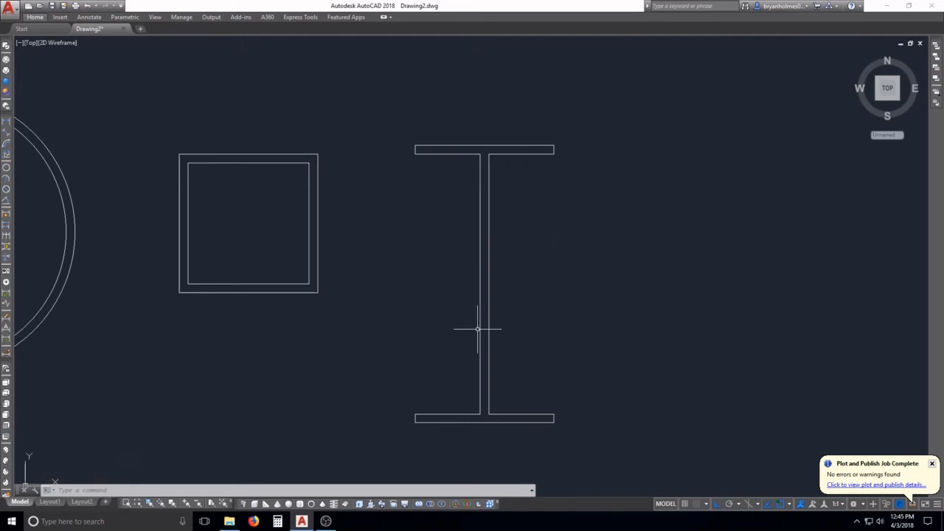
pyautogui.press('Escape')
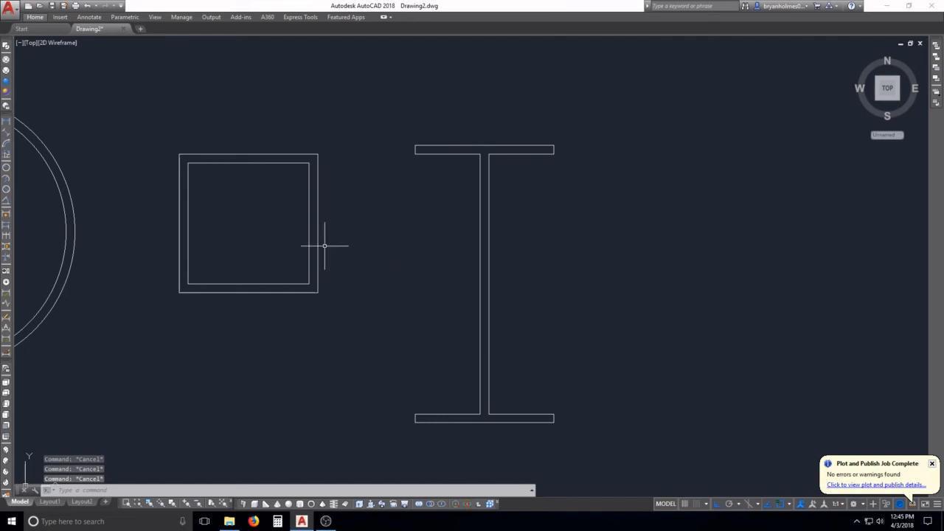
# Step: Explode the inner and outer squares into separate lines
pyautogui.write('x')
pyautogui.press('Return')
pyautogui.click(361, 316)
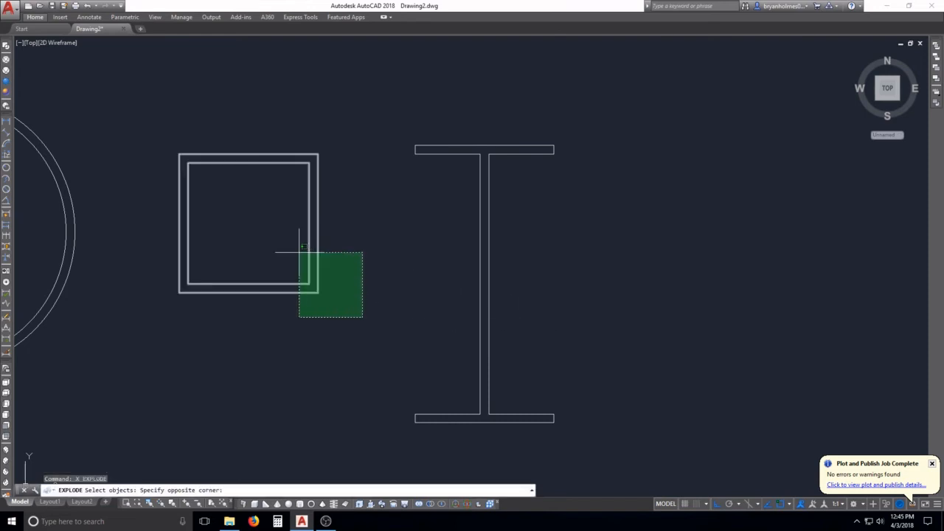
pyautogui.click(286, 248)
pyautogui.press('Return')
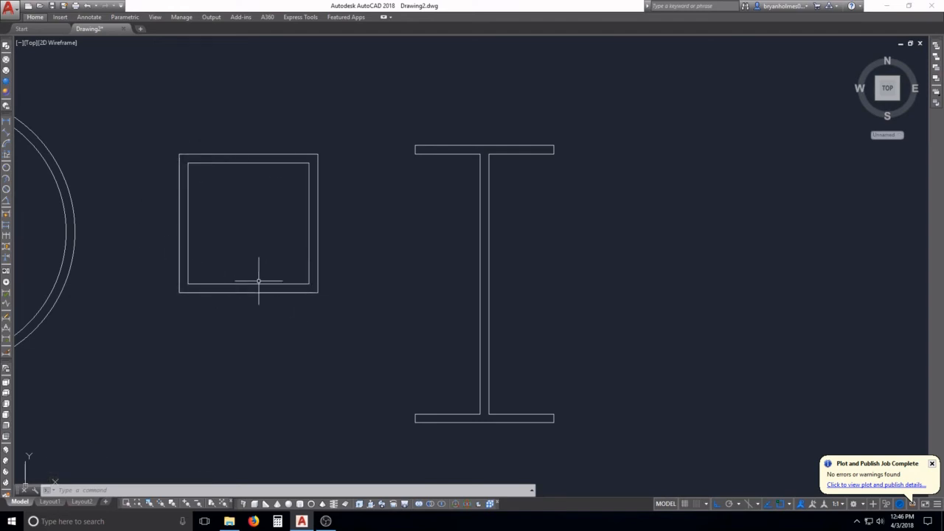
# Step: Join all the lines of the I-beam outline into one polyline and check it by selecting the joined outline
pyautogui.press('Escape')
pyautogui.press('Escape')
pyautogui.press('Escape')
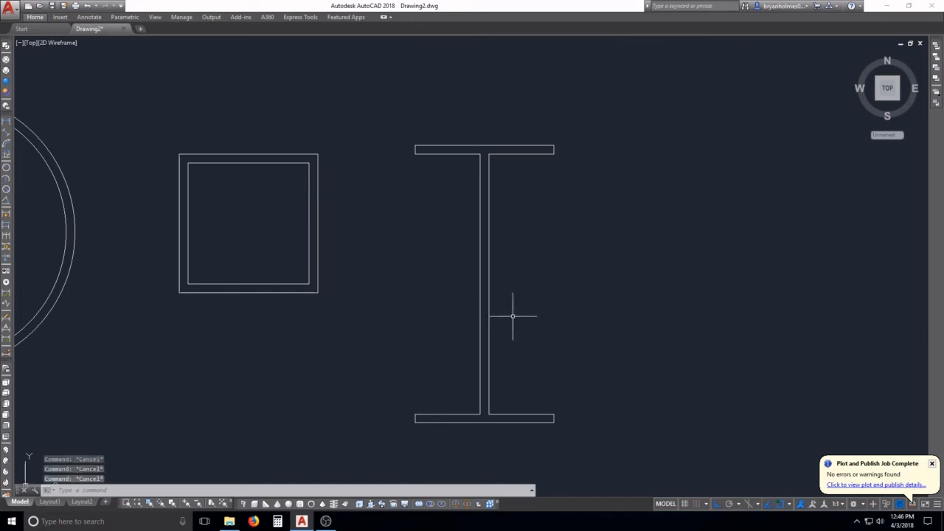
pyautogui.write('join')
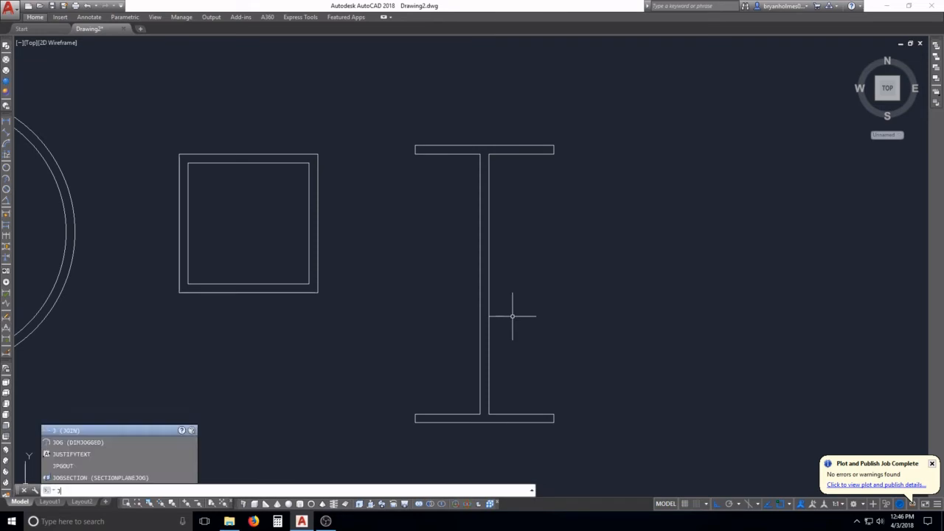
pyautogui.press('Return')
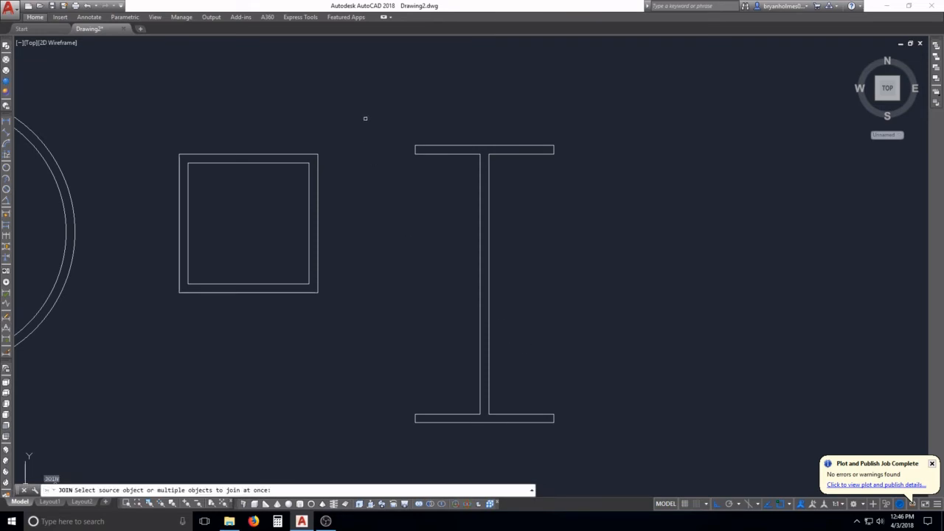
pyautogui.click(365, 118)
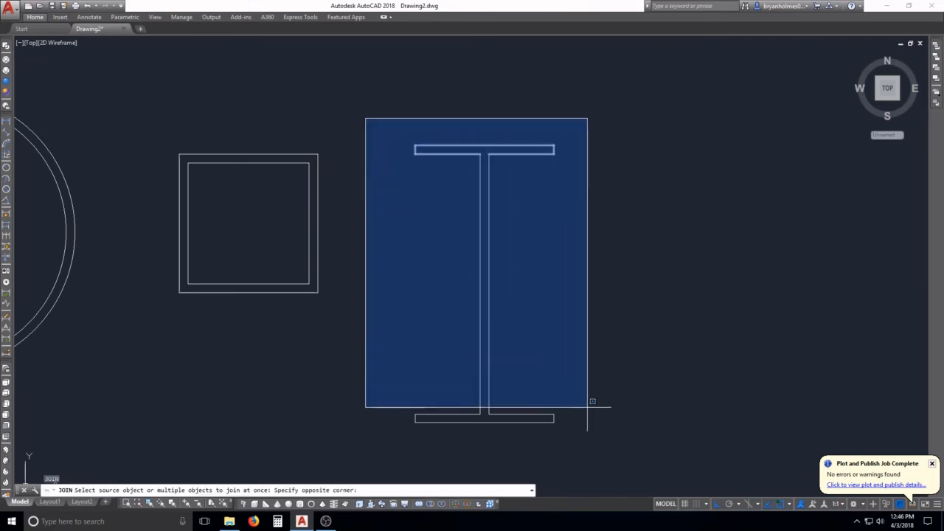
pyautogui.click(620, 435)
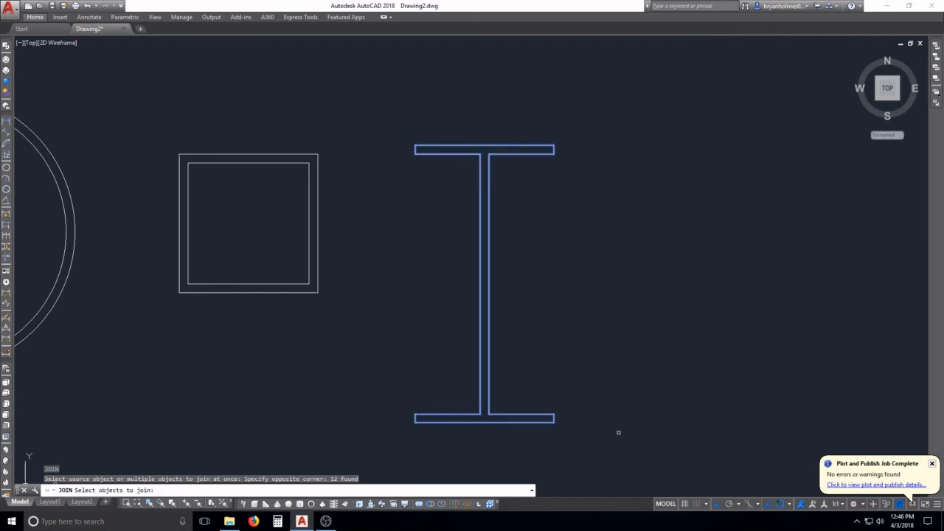
pyautogui.press('Return')
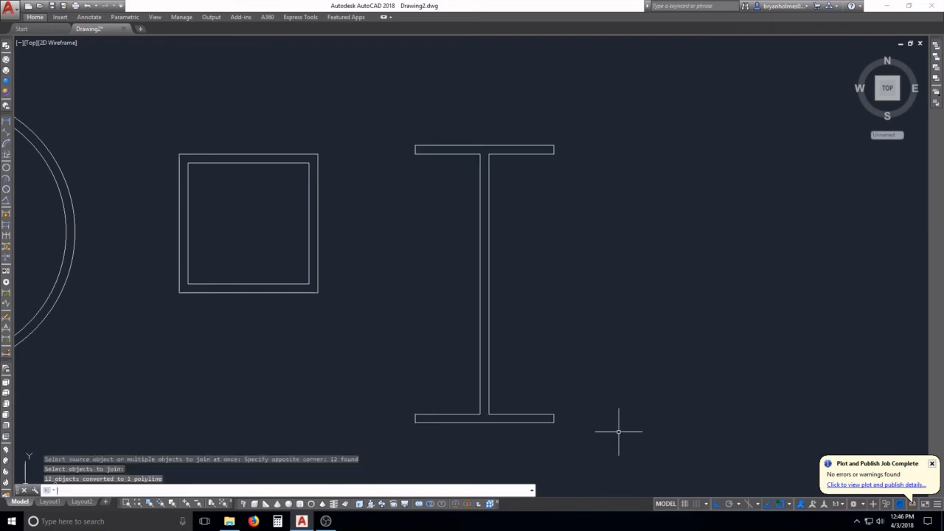
pyautogui.click(542, 415)
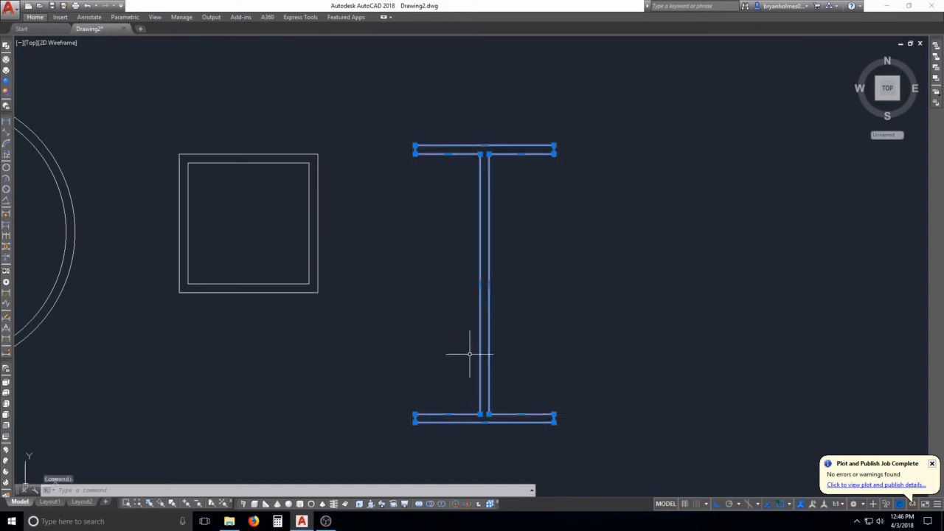
pyautogui.press('Escape')
# Step: Join the four lines of the outer square into one polyline
pyautogui.moveTo(327, 263); pyautogui.dragTo(447, 244, button='middle')
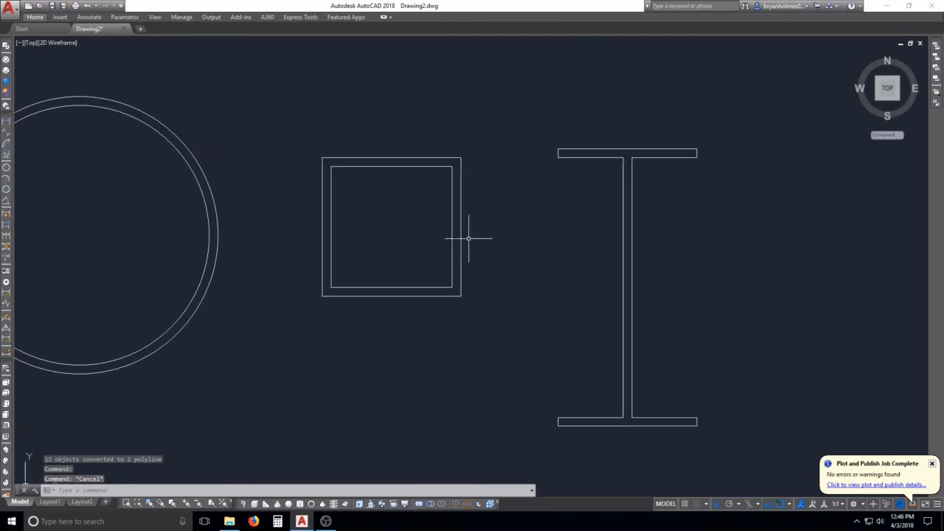
pyautogui.press('Escape')
pyautogui.press('Escape')
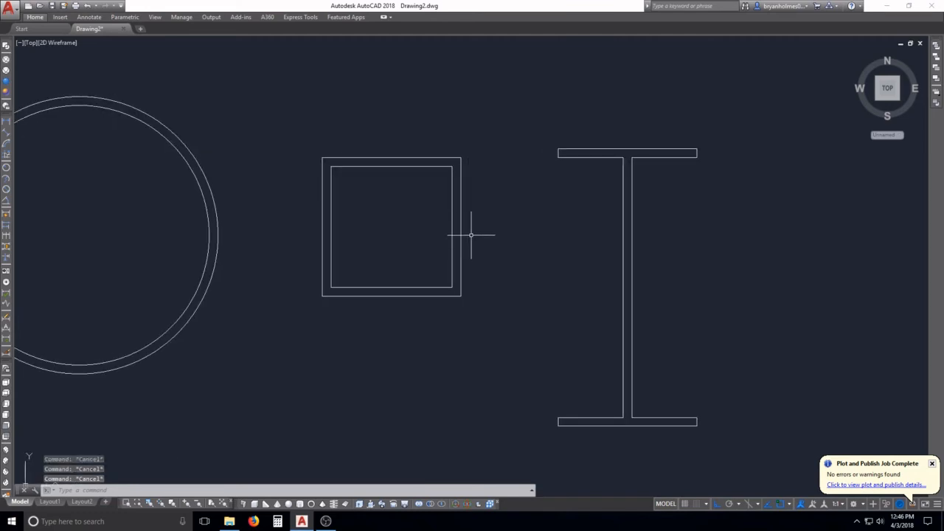
pyautogui.write('j')
pyautogui.press('Return')
pyautogui.click(460, 275)
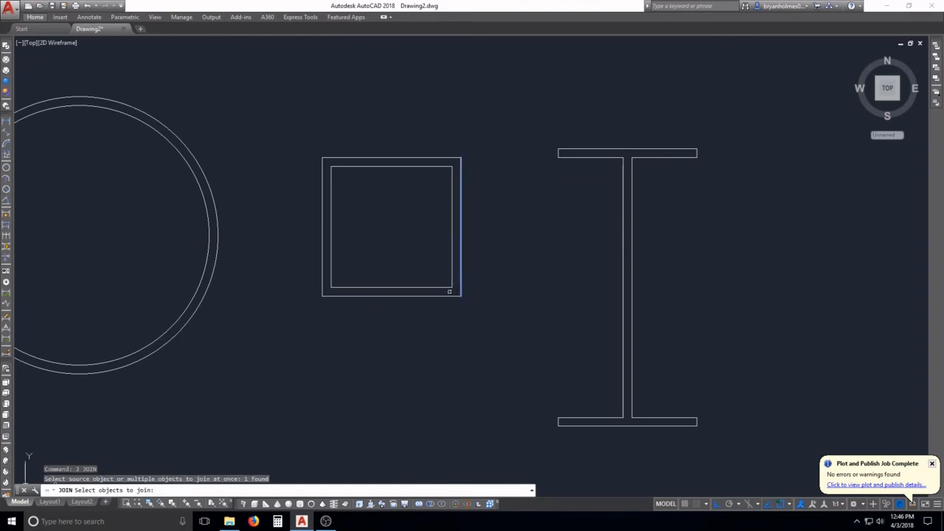
pyautogui.click(448, 295)
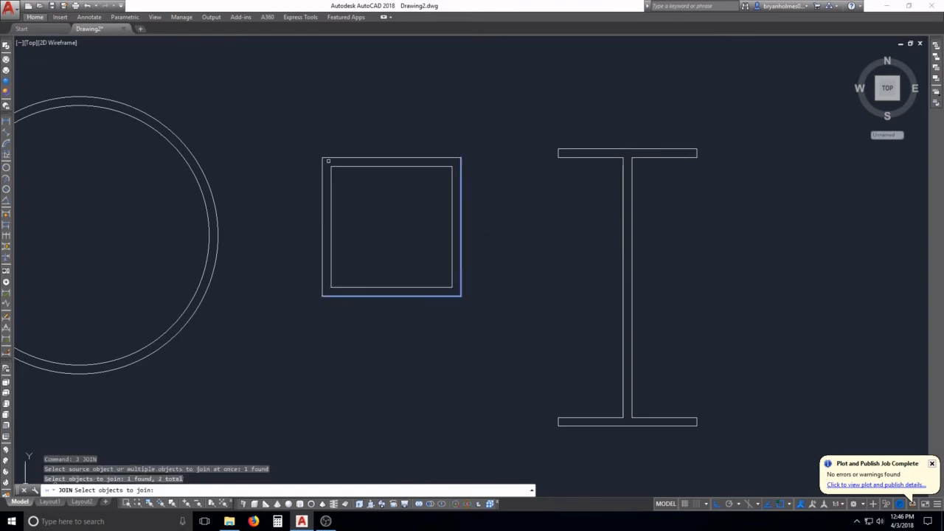
pyautogui.click(333, 161)
pyautogui.click(329, 153)
pyautogui.click(326, 163)
pyautogui.click(310, 170)
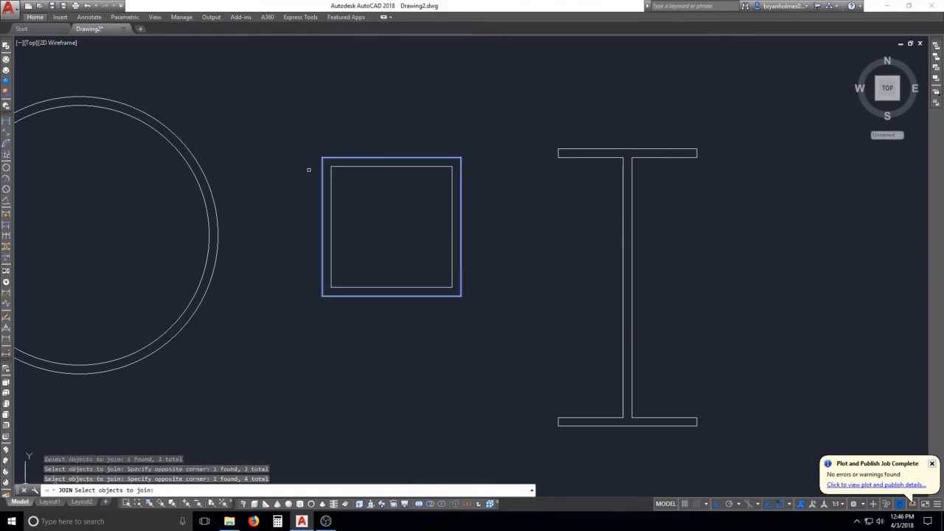
pyautogui.press('Return')
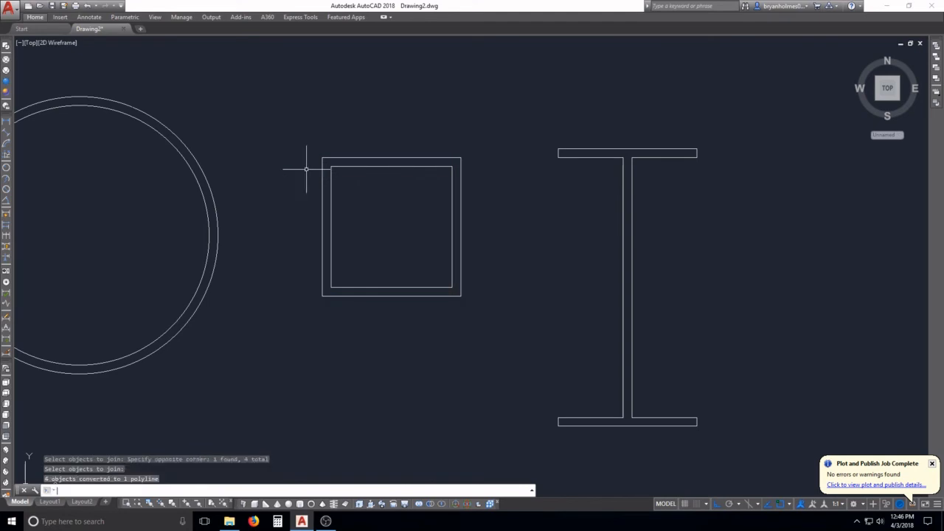
pyautogui.click(324, 157)
pyautogui.press('Escape')
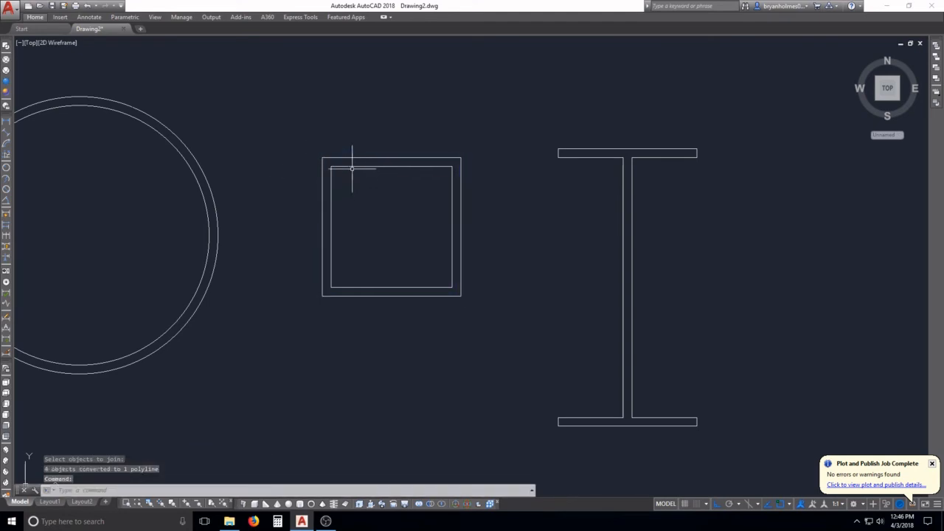
# Step: Join the four lines of the inner square into one polyline
pyautogui.press('Escape')
pyautogui.press('Escape')
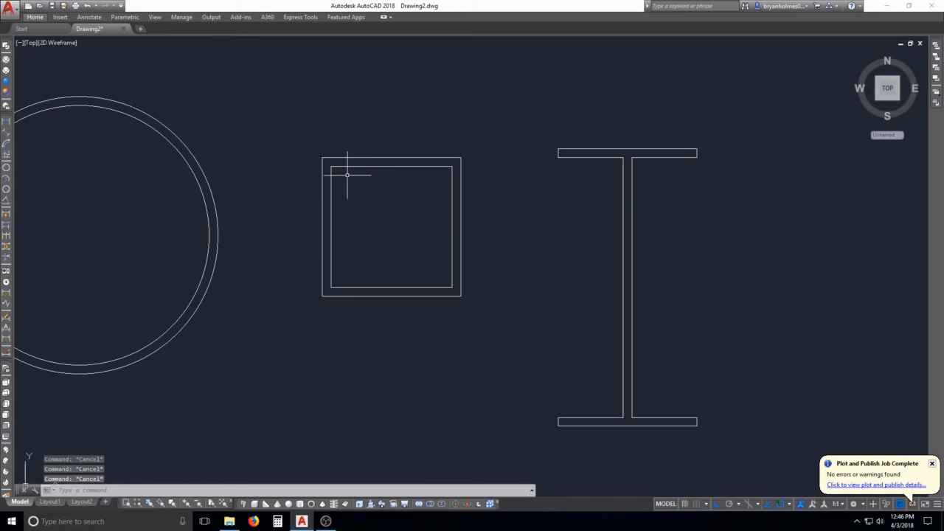
pyautogui.write('j')
pyautogui.press('Return')
pyautogui.click(347, 167)
pyautogui.click(331, 177)
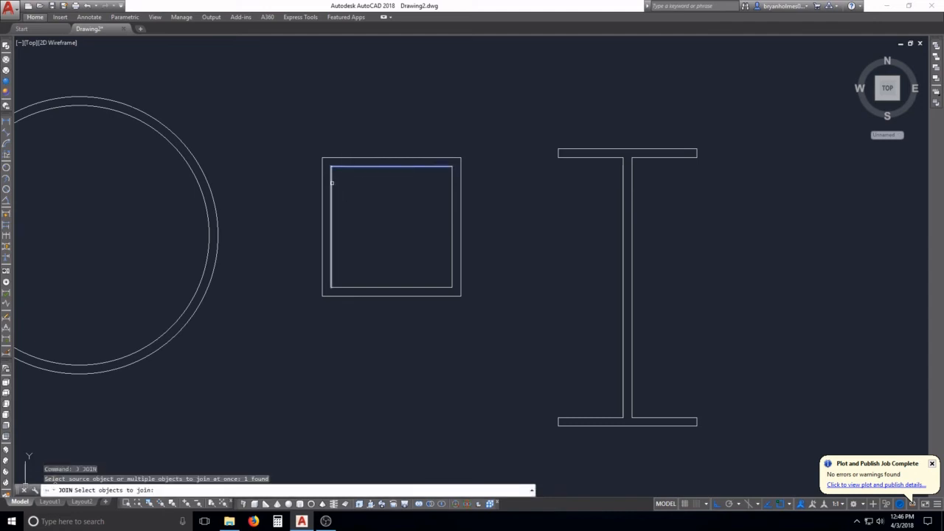
pyautogui.click(451, 179)
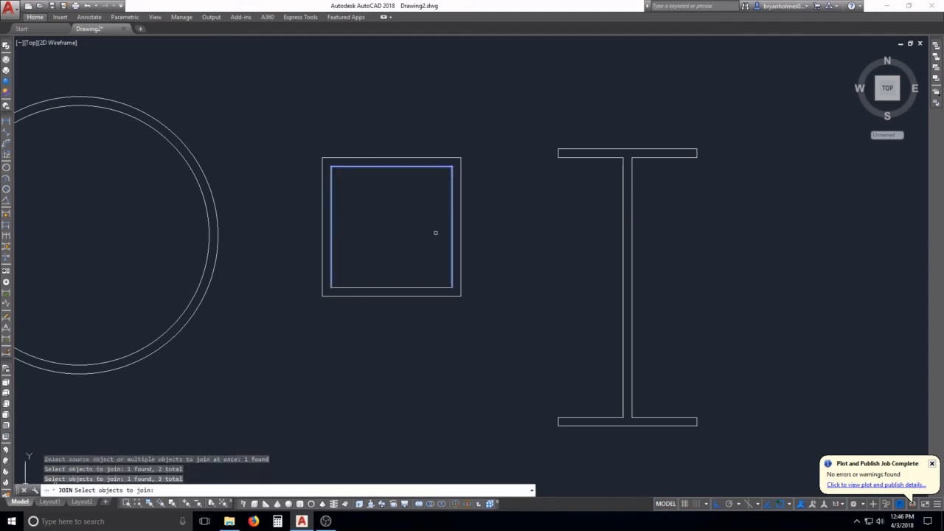
pyautogui.click(428, 286)
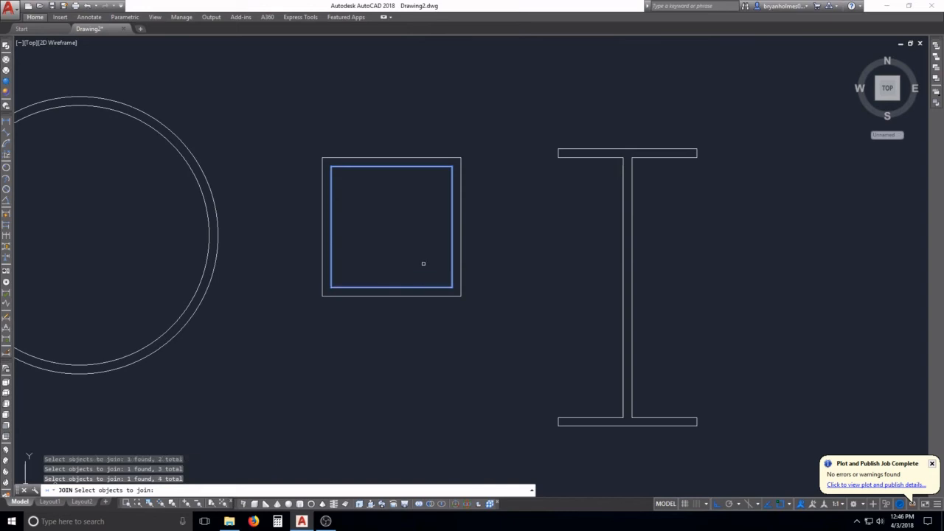
pyautogui.press('Return')
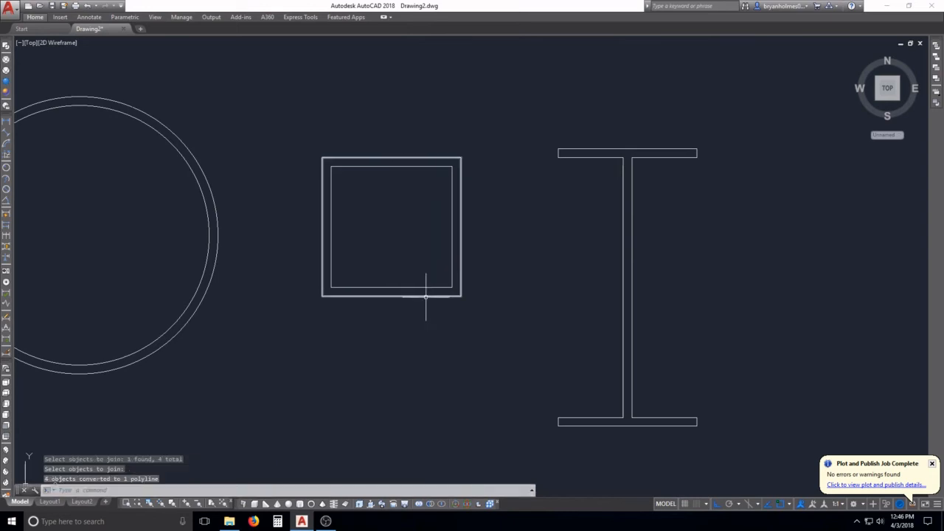
# Step: Switch the drawing to the SW Isometric view with all three profiles in sight
pyautogui.scroll(-5, 491, 261)
pyautogui.scroll(4, 465, 262)
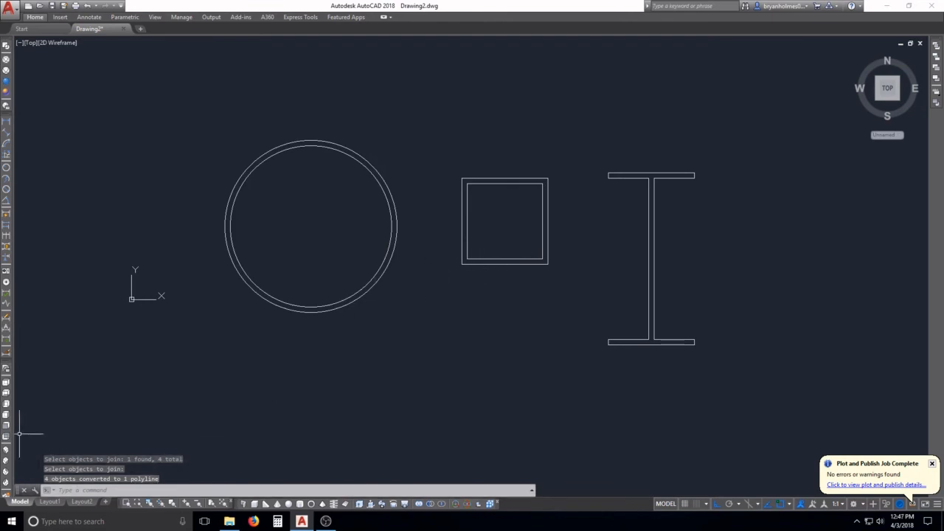
pyautogui.click(6, 453)
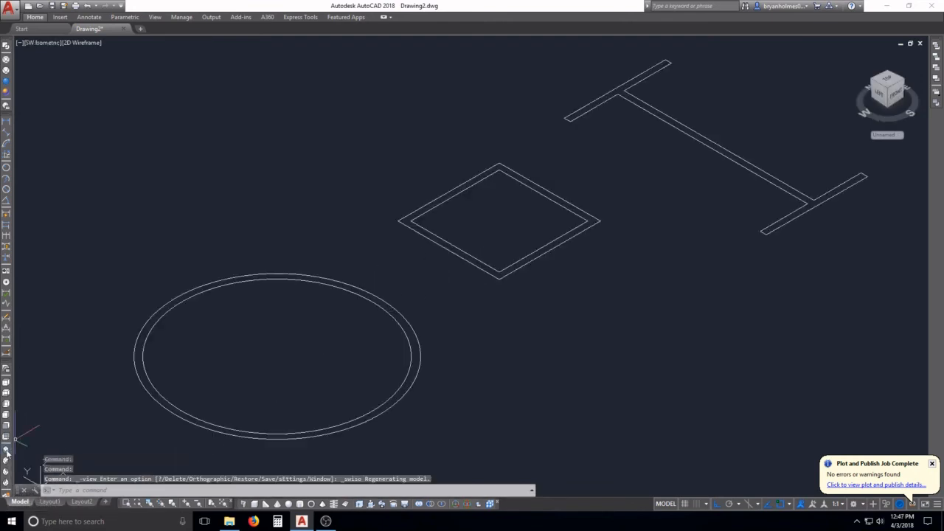
pyautogui.moveTo(533, 351); pyautogui.dragTo(472, 354, button='middle')
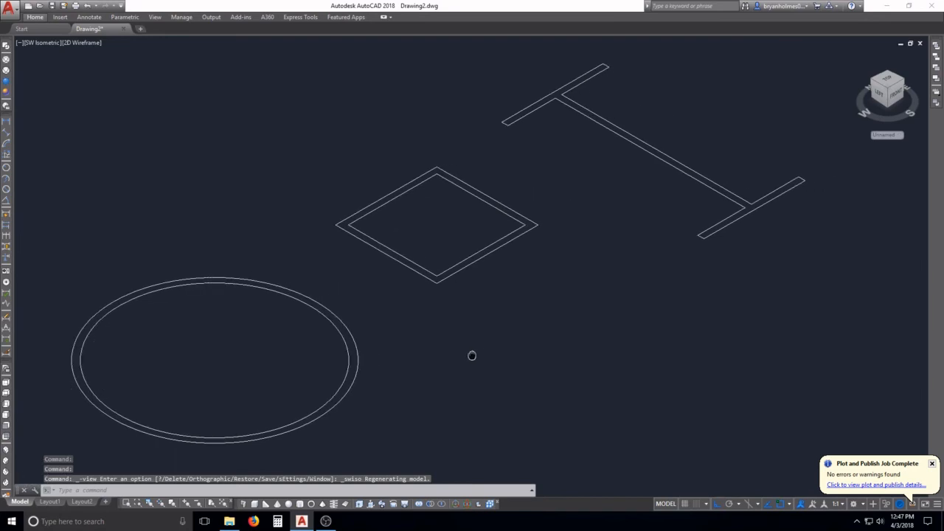
pyautogui.press('Escape')
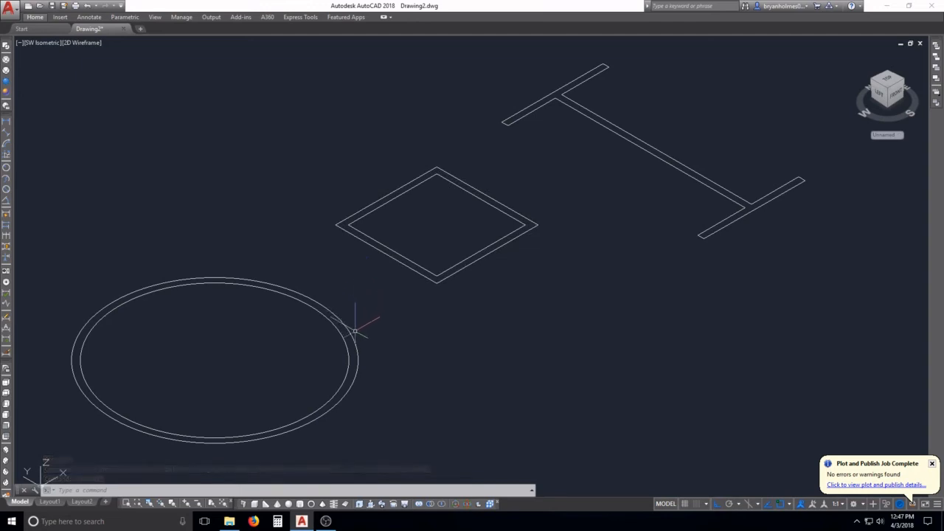
pyautogui.moveTo(326, 338); pyautogui.dragTo(420, 332, button='middle')
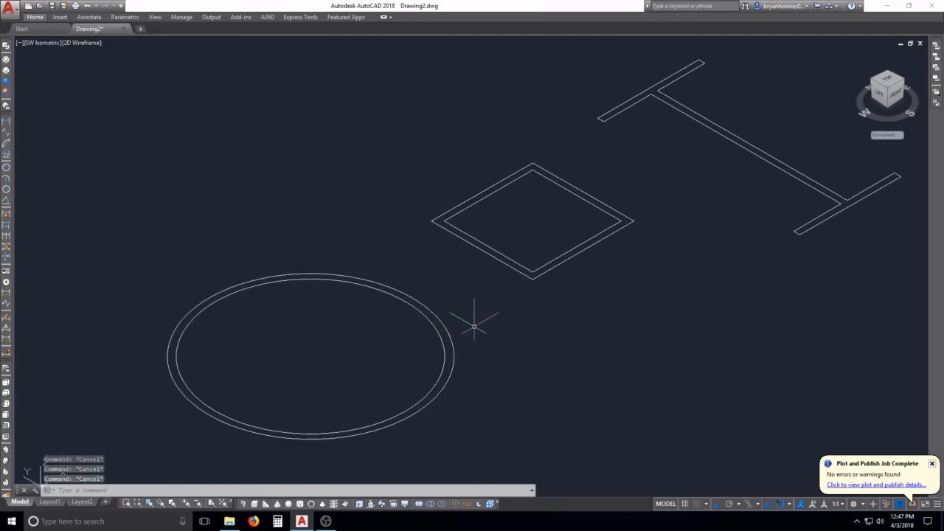
pyautogui.click(389, 292)
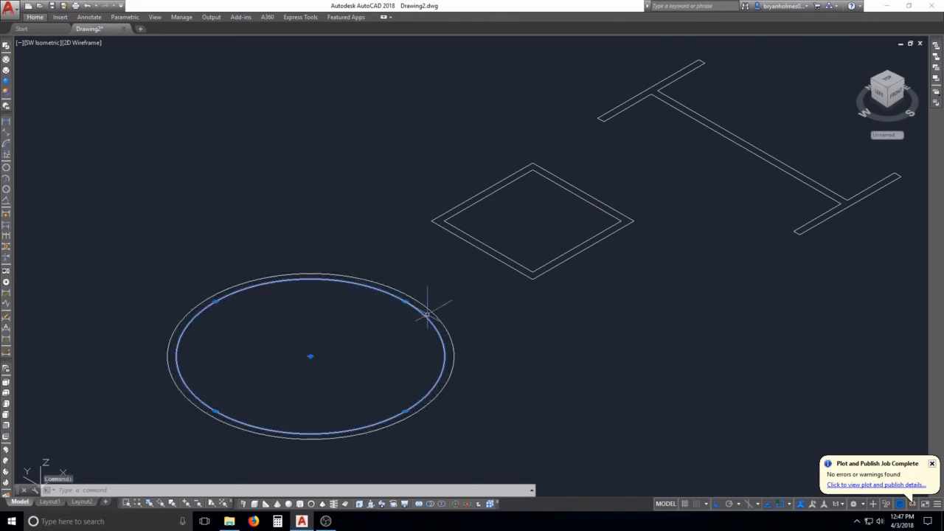
pyautogui.press('Escape')
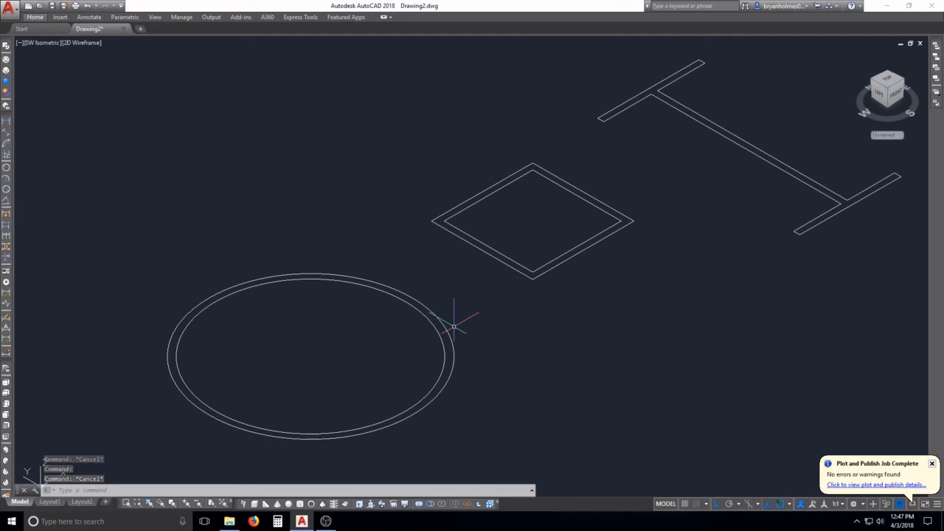
pyautogui.press('Escape')
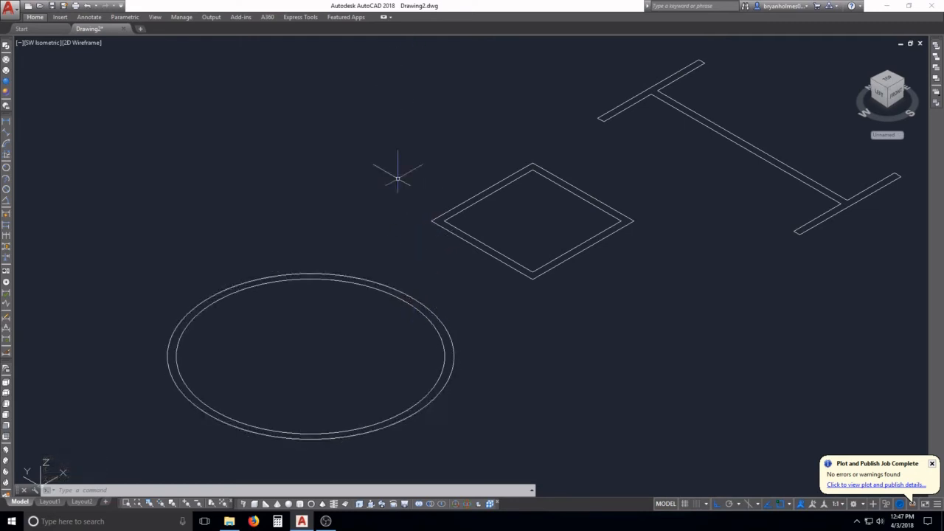
# Step: Extrude the outer circle upward to a height of 5 with Presspull
pyautogui.press('Escape')
pyautogui.press('Escape')
pyautogui.press('Escape')
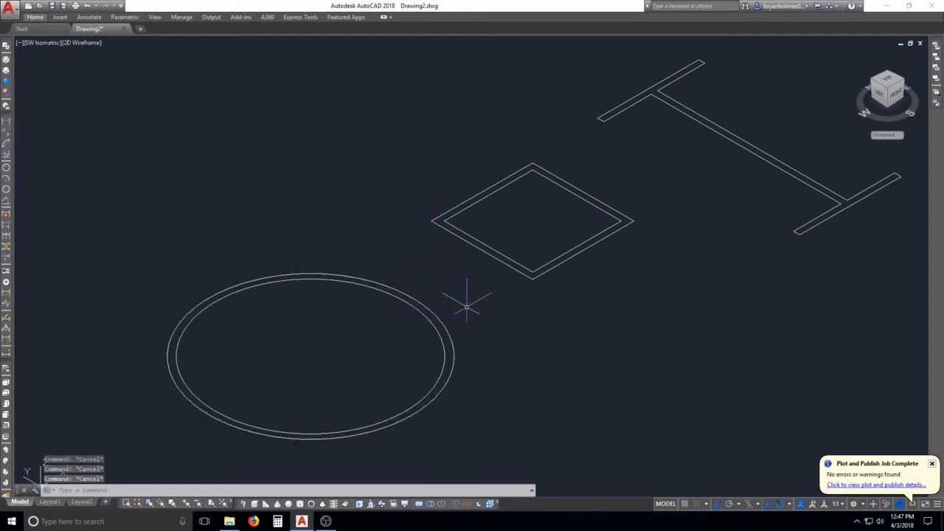
pyautogui.write('PRESSPULL')
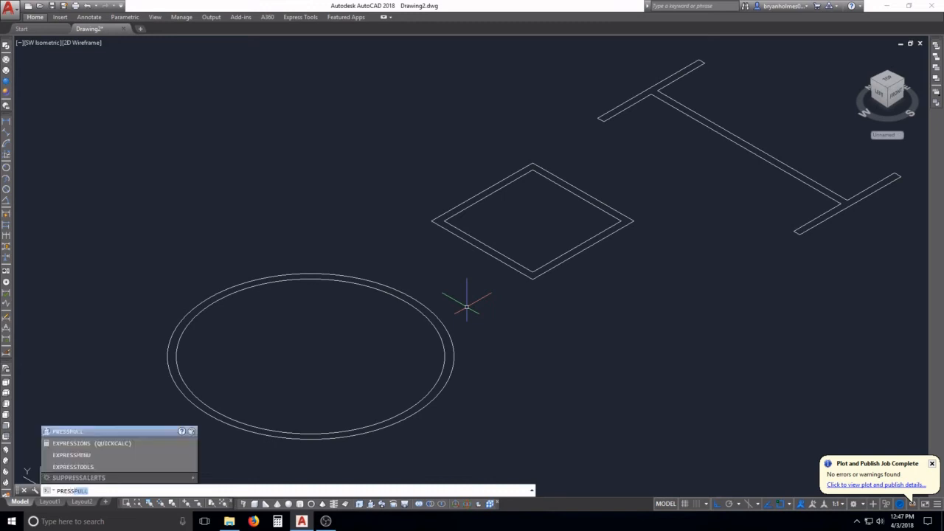
pyautogui.click(79, 434)
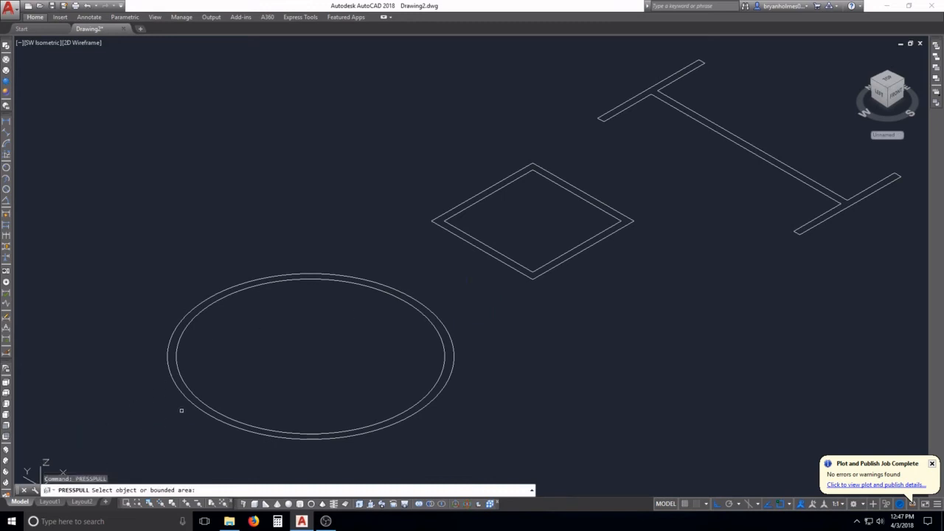
pyautogui.click(172, 384)
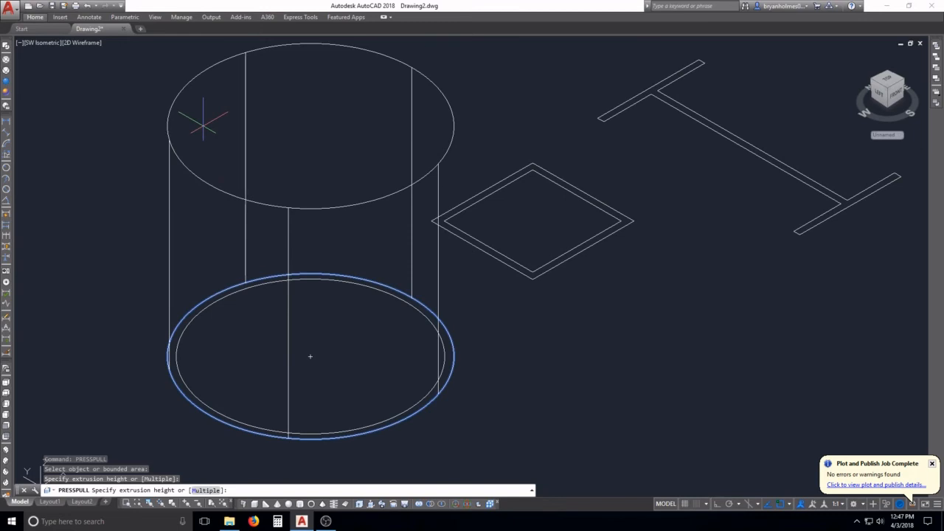
pyautogui.press('Return')
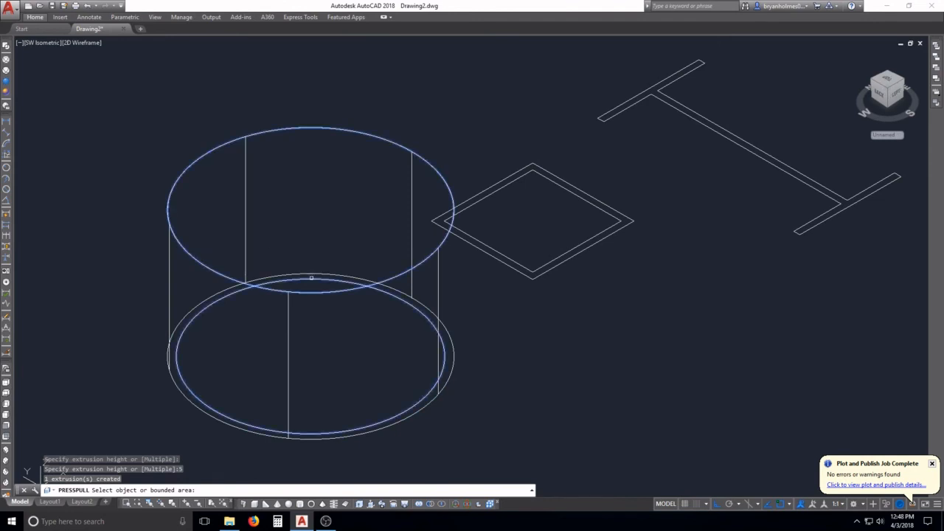
# Step: Extrude the inner circle upward to a height of 5 with Presspull, matching the outer cylinder
pyautogui.click(312, 277)
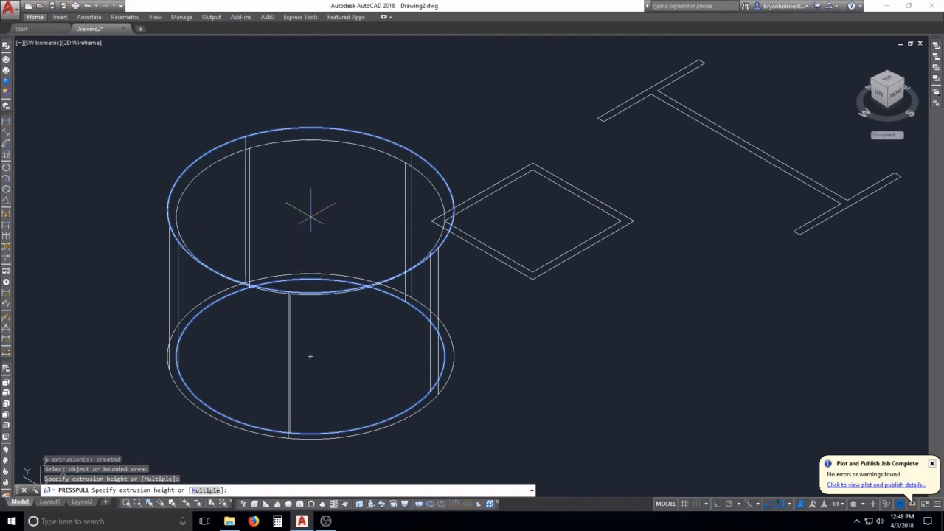
pyautogui.press('Return')
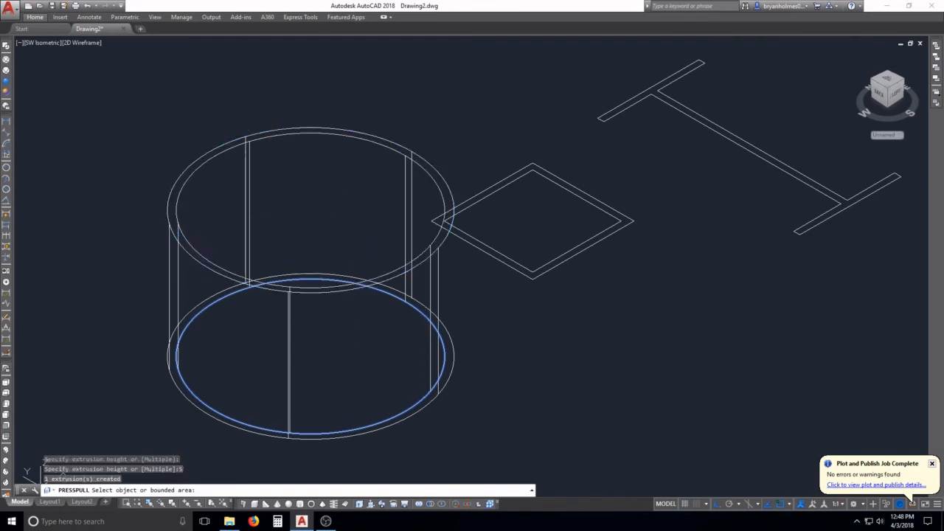
pyautogui.scroll(-3, 399, 182)
pyautogui.moveTo(373, 187); pyautogui.dragTo(331, 195, button='middle')
pyautogui.scroll(3, 296, 174)
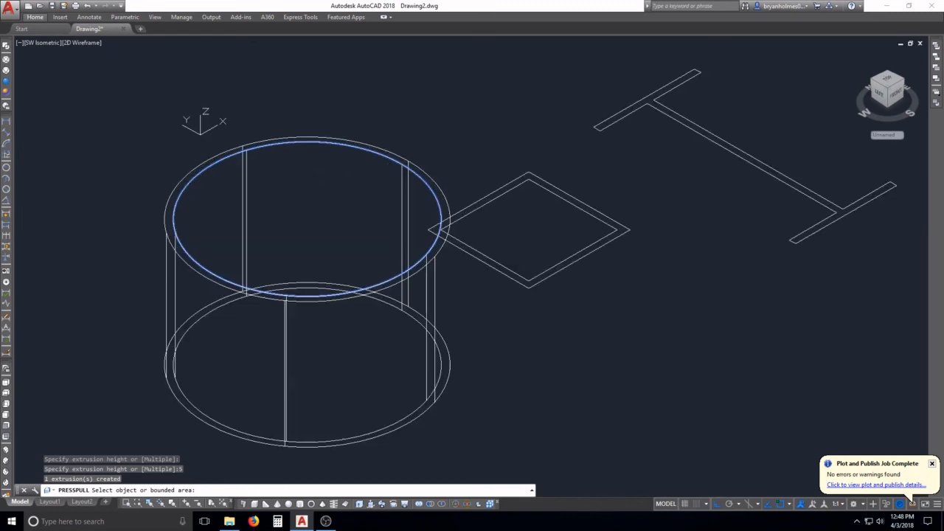
# Step: Preview the two extruded cylinders in the Realistic visual style, and return to 2D Wireframe
pyautogui.press('Return')
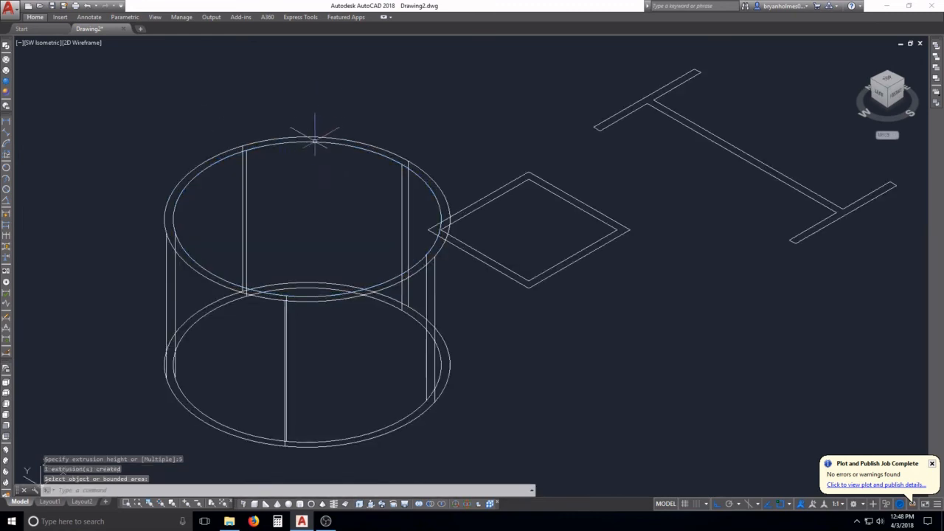
pyautogui.click(7, 82)
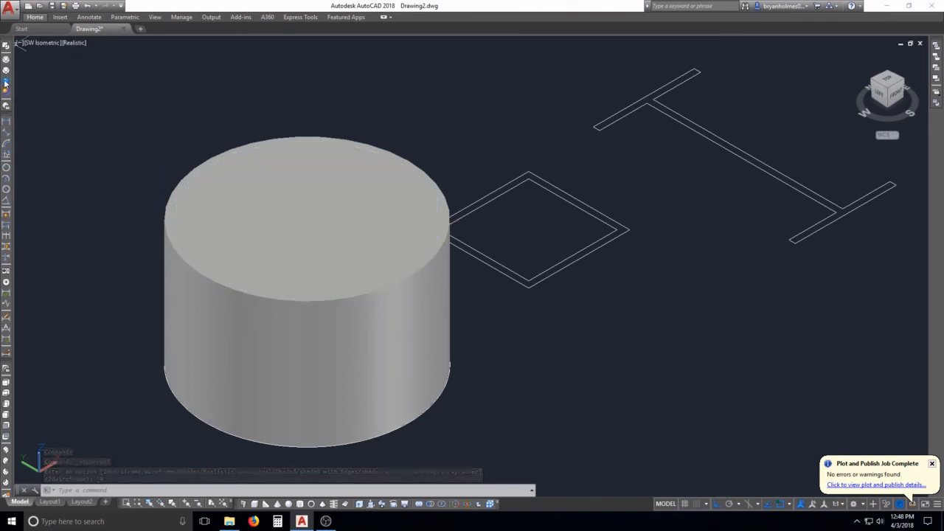
pyautogui.click(6, 45)
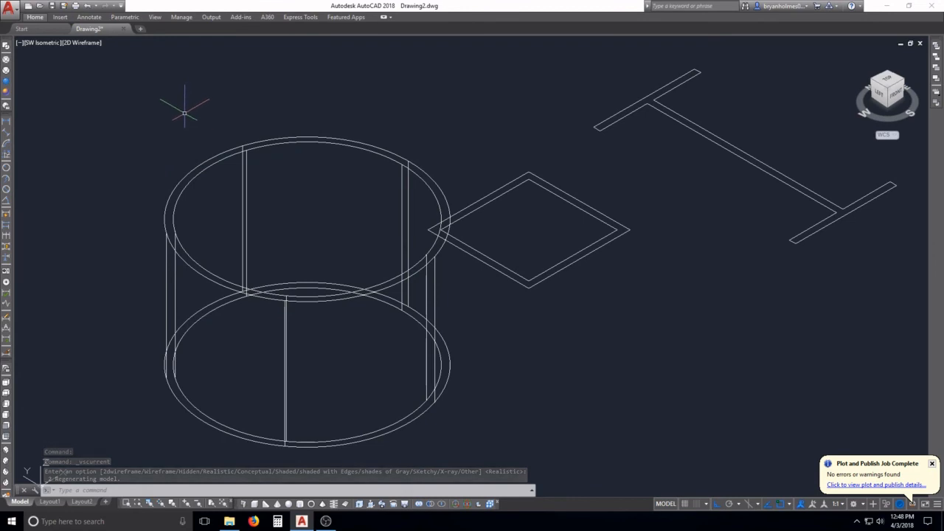
# Step: Subtract the inner cylinder from the outer cylinder to make a hollow round tube
pyautogui.press('Escape')
pyautogui.press('Escape')
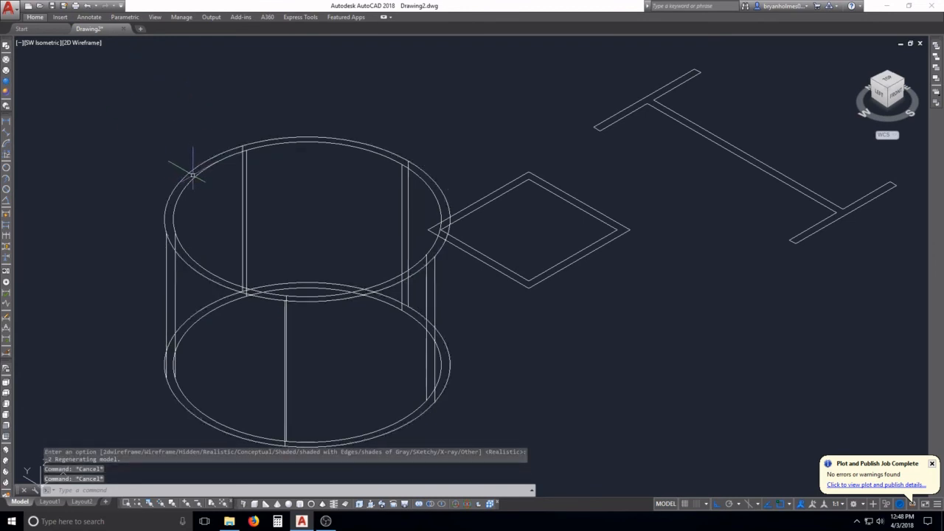
pyautogui.press('Escape')
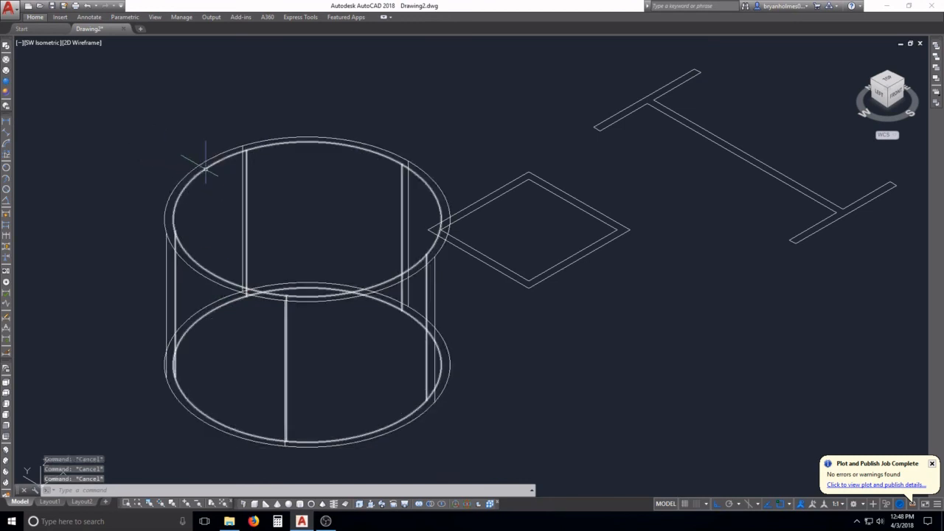
pyautogui.write('subtract')
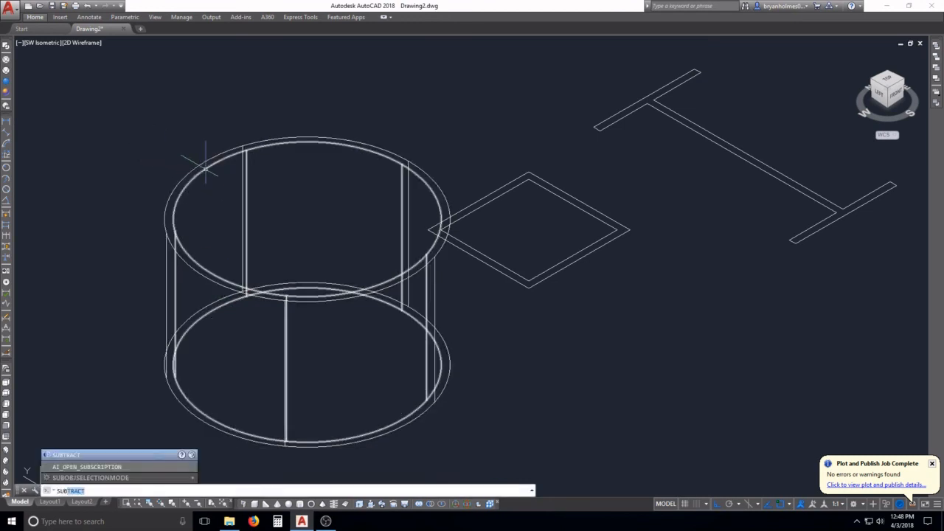
pyautogui.press('Return')
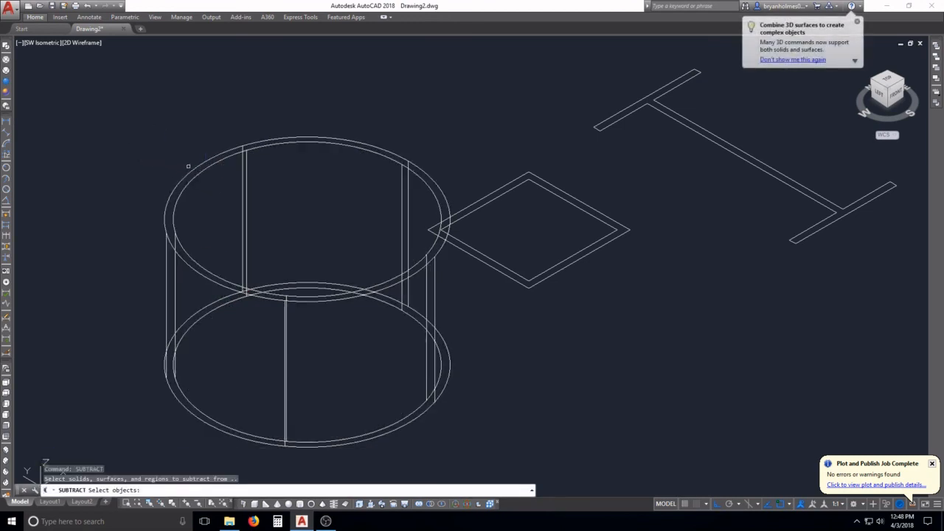
pyautogui.click(195, 168)
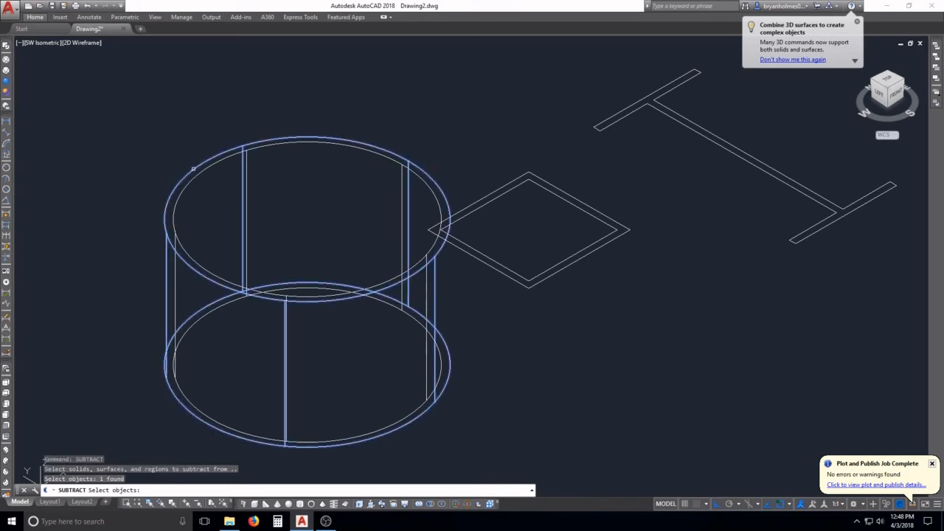
pyautogui.press('Return')
pyautogui.click(196, 175)
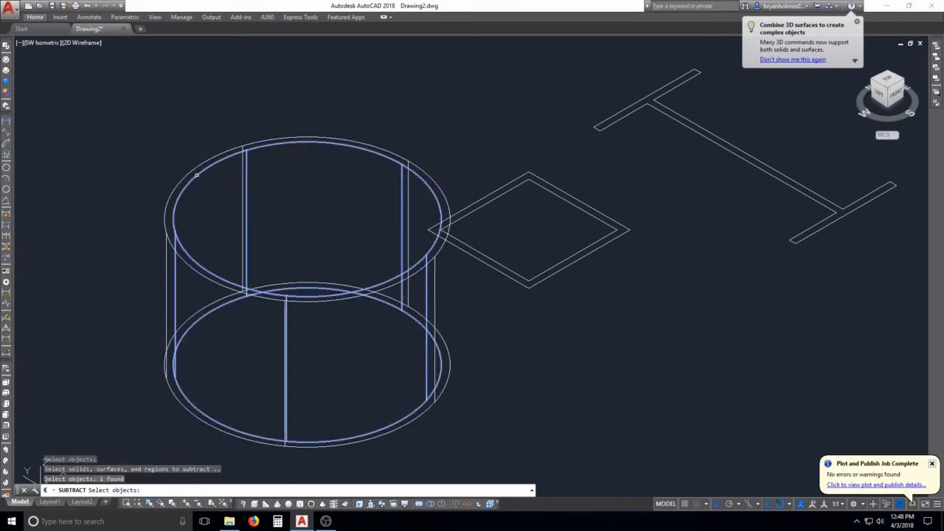
pyautogui.press('Return')
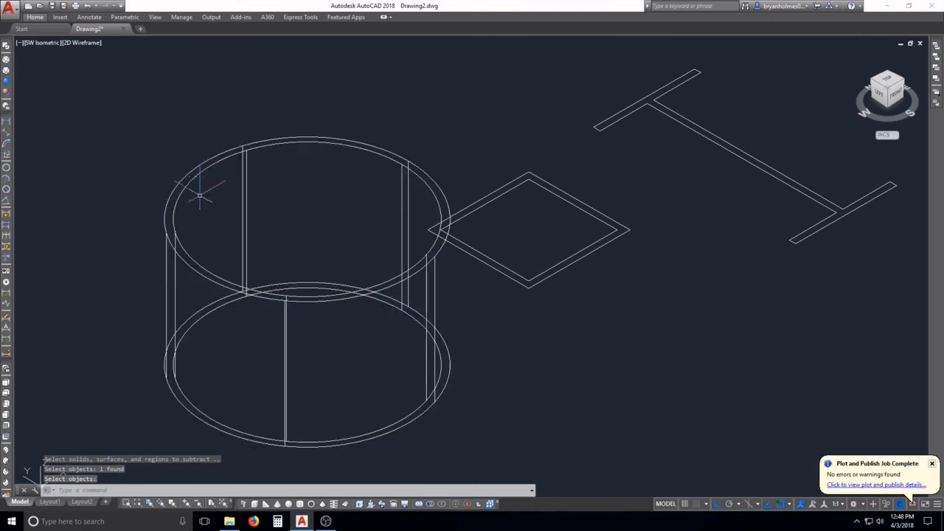
pyautogui.press('Escape')
# Step: Shade the model in the Realistic visual style and orbit to look down through the hollow tube
pyautogui.click(7, 84)
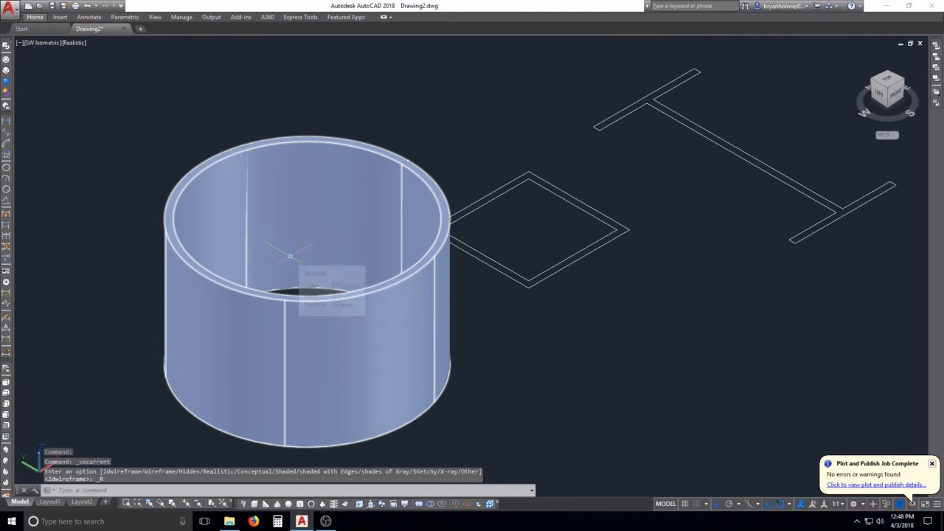
pyautogui.keyDown('shift'); pyautogui.moveTo(310, 271); pyautogui.dragTo(258, 280, button='middle'); pyautogui.keyUp('shift')
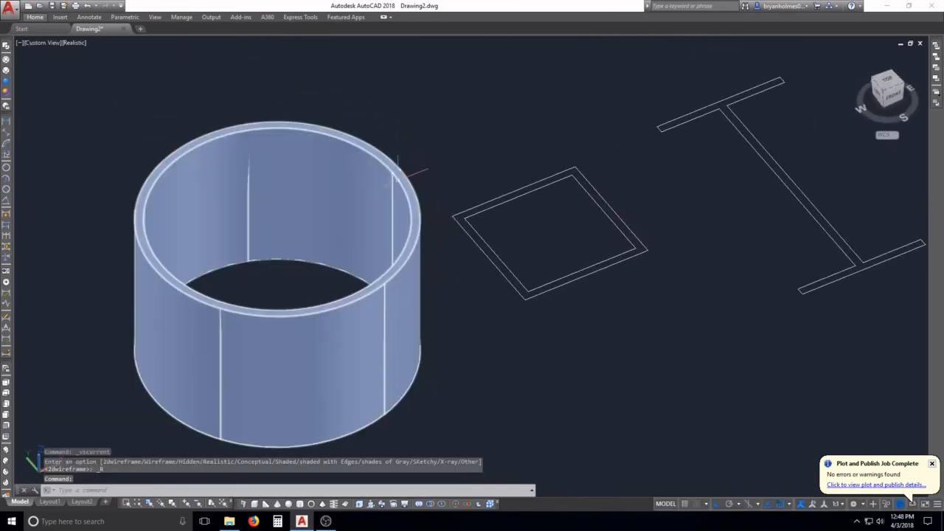
pyautogui.moveTo(387, 179); pyautogui.dragTo(383, 246, button='middle')
pyautogui.press('Escape')
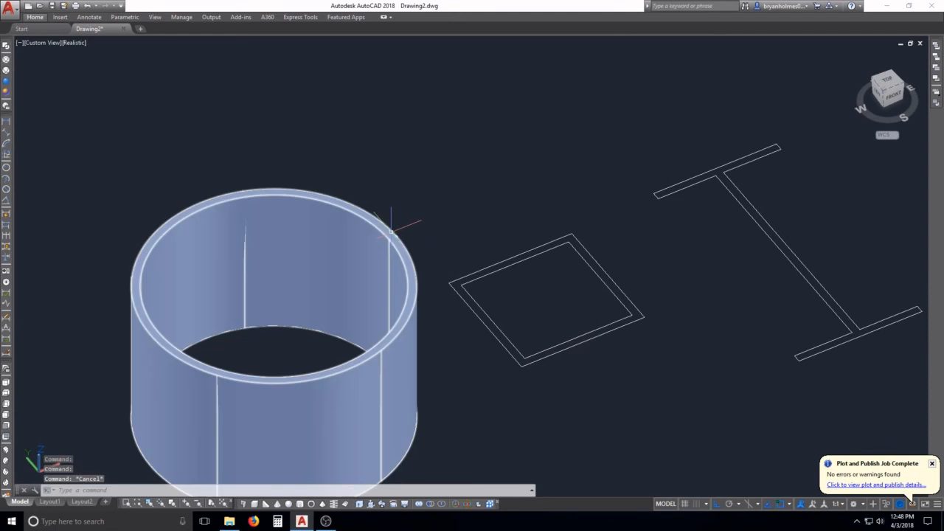
# Step: Stretch the round tube's top ring face straight up along Z to more than twice the tube's height
pyautogui.click(392, 233)
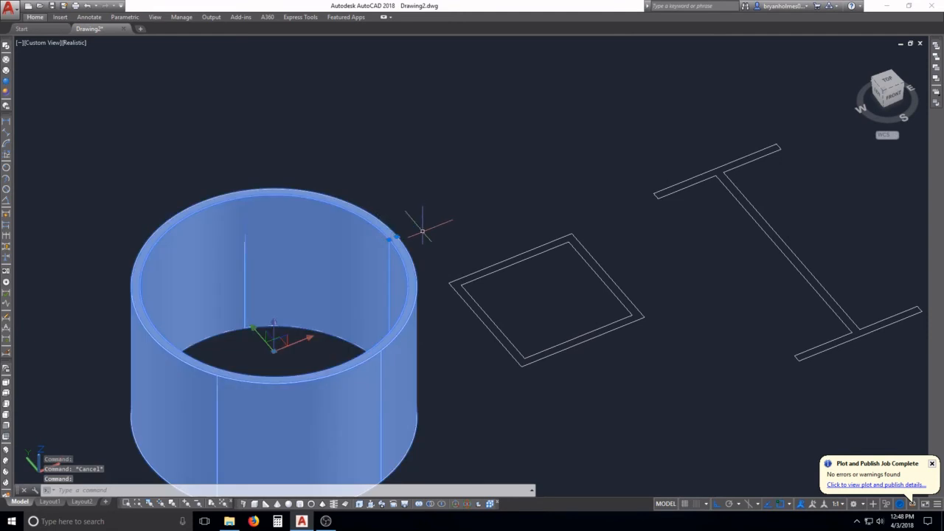
pyautogui.keyDown('ctrl'); pyautogui.click(381, 224); pyautogui.keyUp('ctrl')
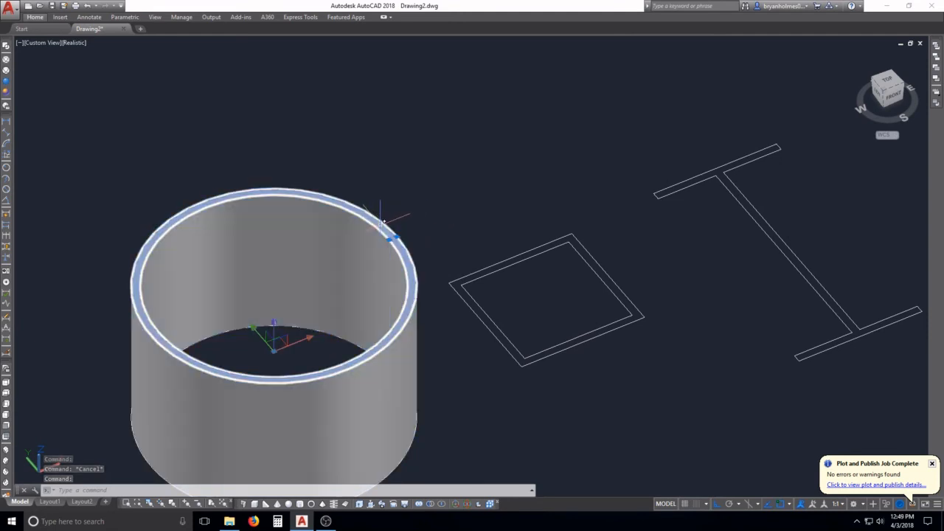
pyautogui.keyDown('ctrl'); pyautogui.click(379, 223); pyautogui.keyUp('ctrl')
pyautogui.click(306, 272)
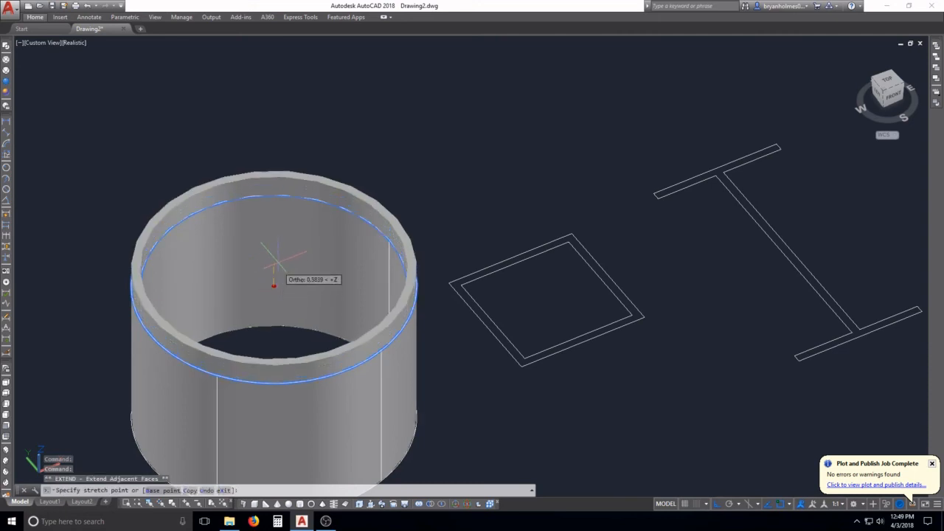
pyautogui.scroll(-7, 291, 169)
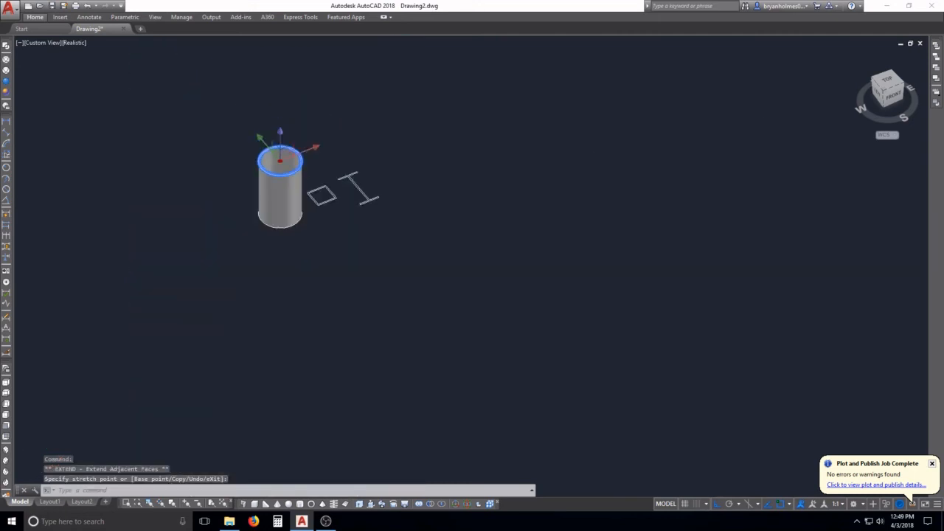
pyautogui.scroll(5, 312, 163)
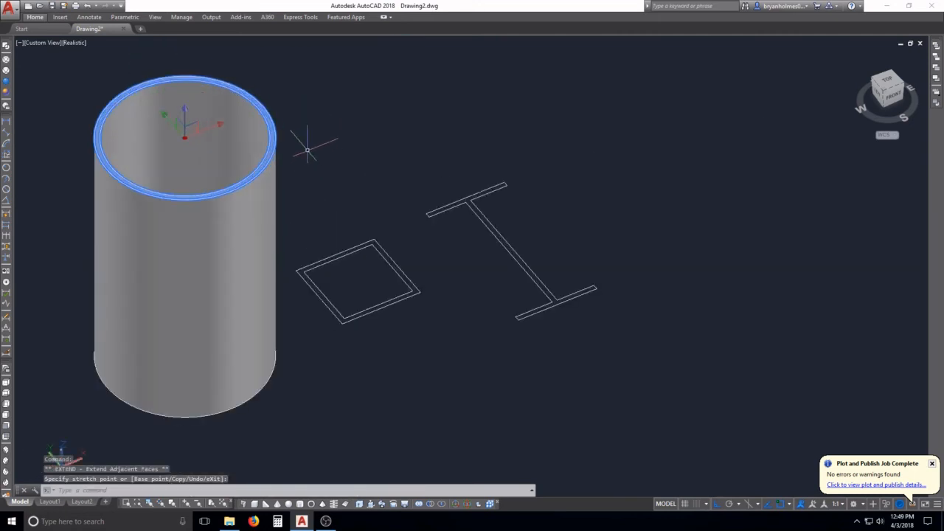
pyautogui.press('Escape')
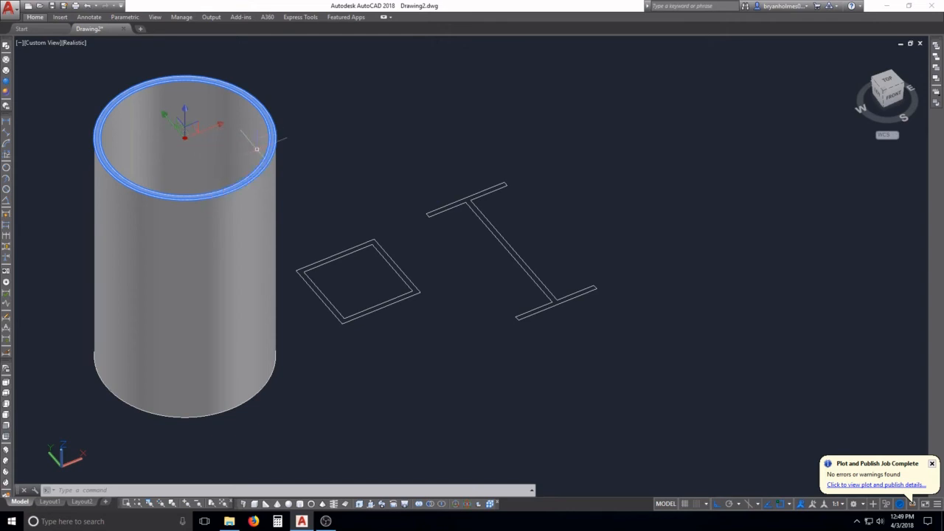
pyautogui.press('Escape')
# Step: Extrude the outer square upward to a height of 5 with Presspull
pyautogui.scroll(3, 327, 263)
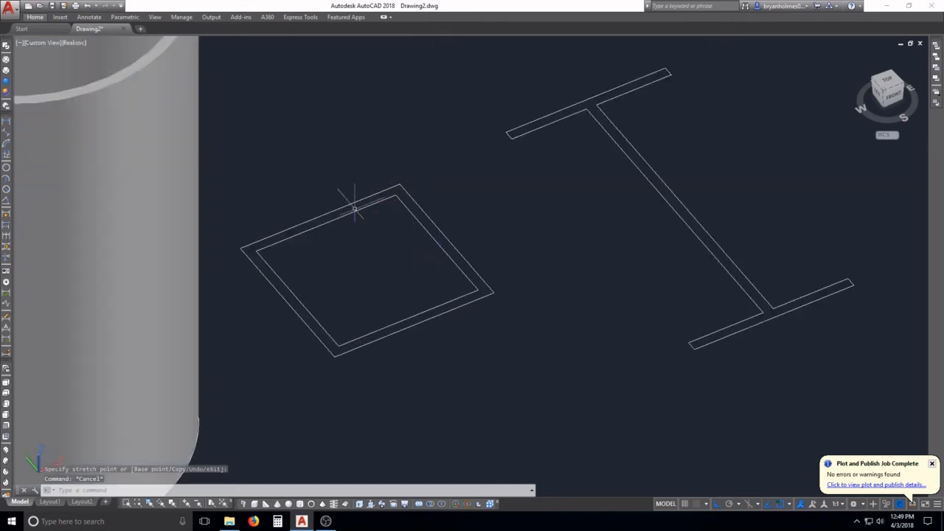
pyautogui.press('Escape')
pyautogui.press('Escape')
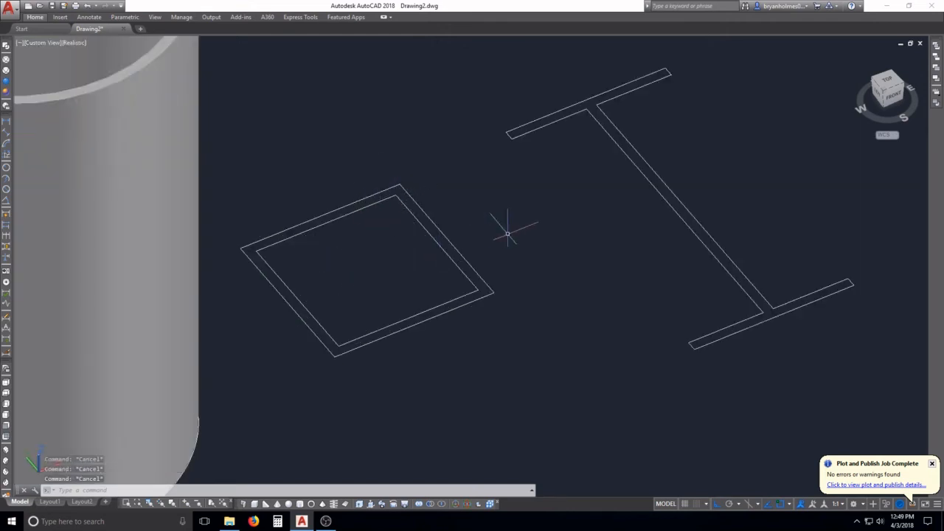
pyautogui.write('pr')
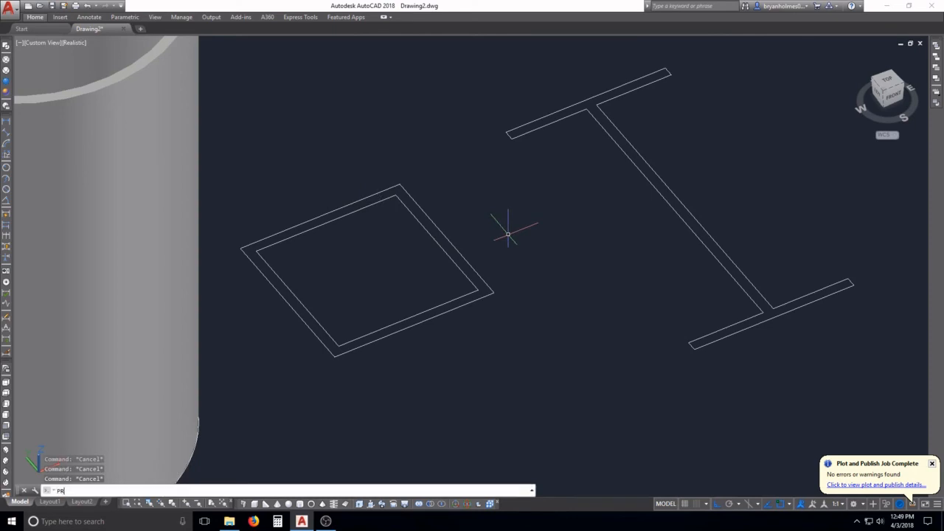
pyautogui.write('ess')
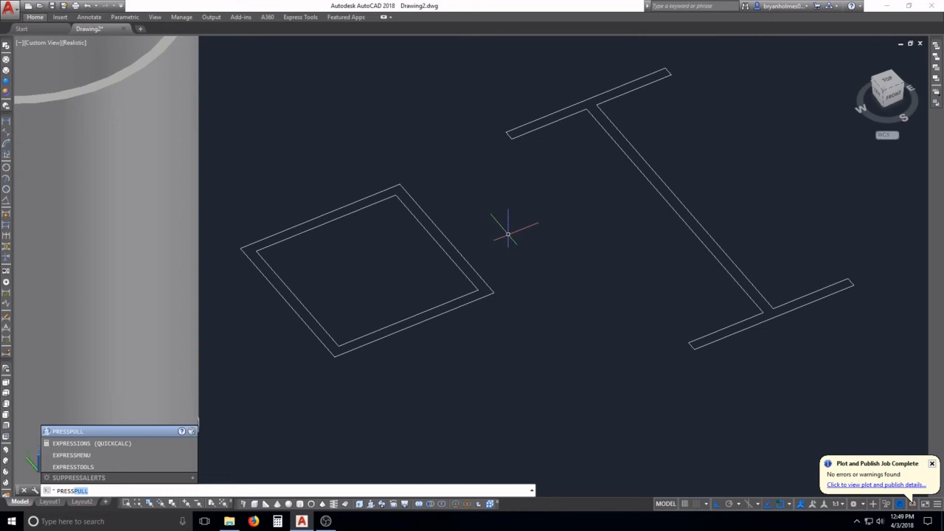
pyautogui.press('Return')
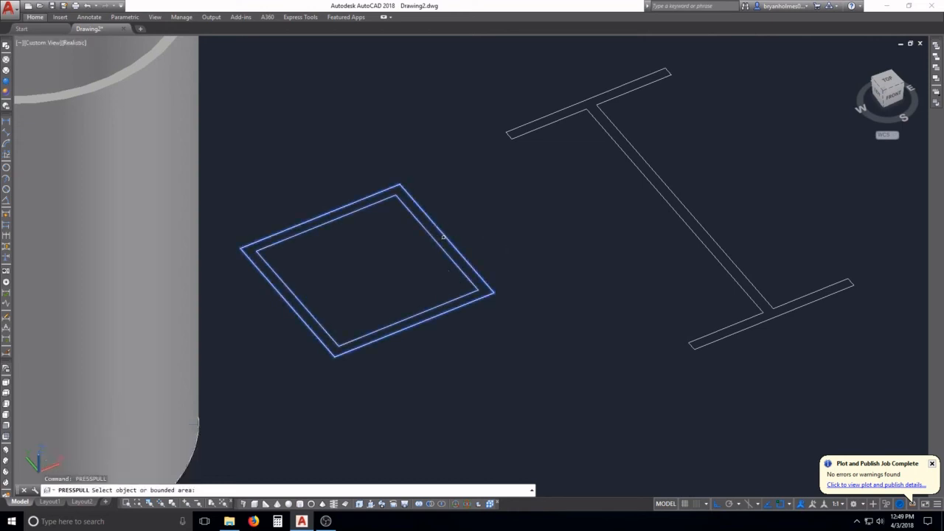
pyautogui.click(445, 236)
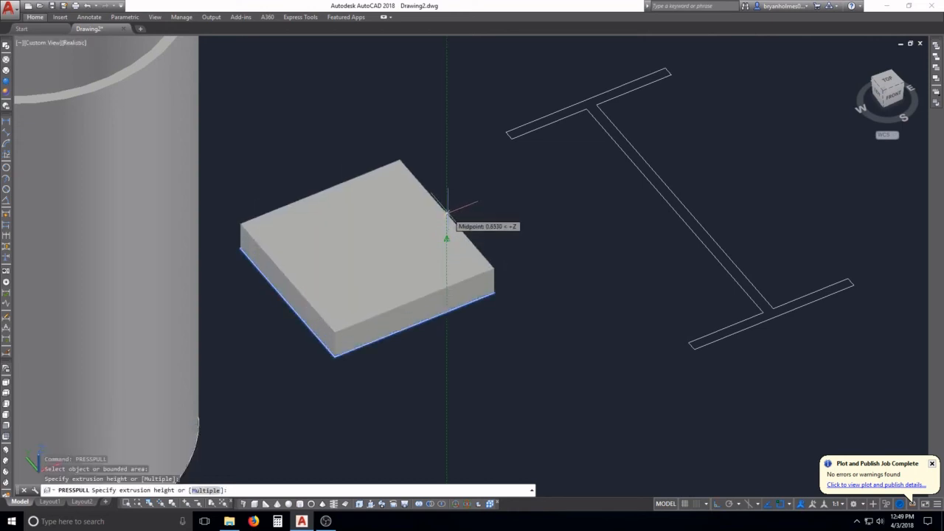
pyautogui.moveTo(447, 179); pyautogui.dragTo(436, 301, button='middle')
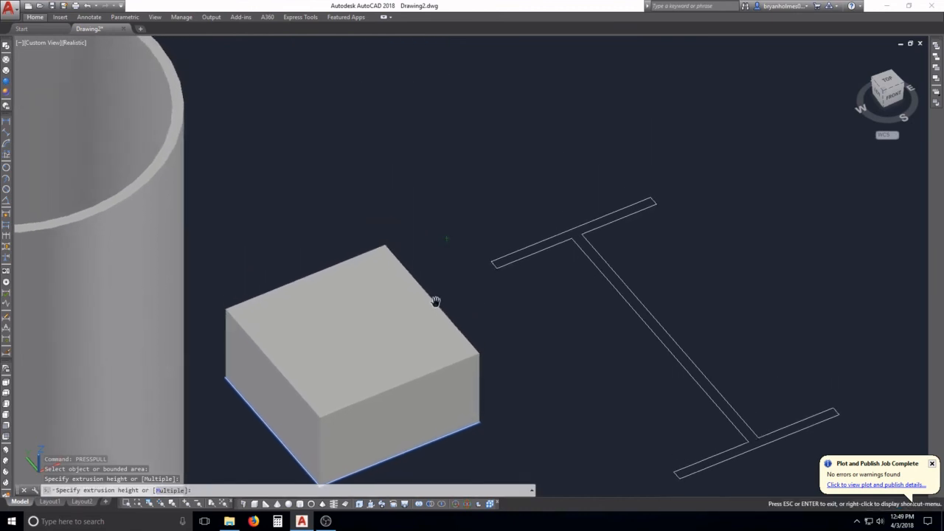
pyautogui.write('5')
pyautogui.press('Return')
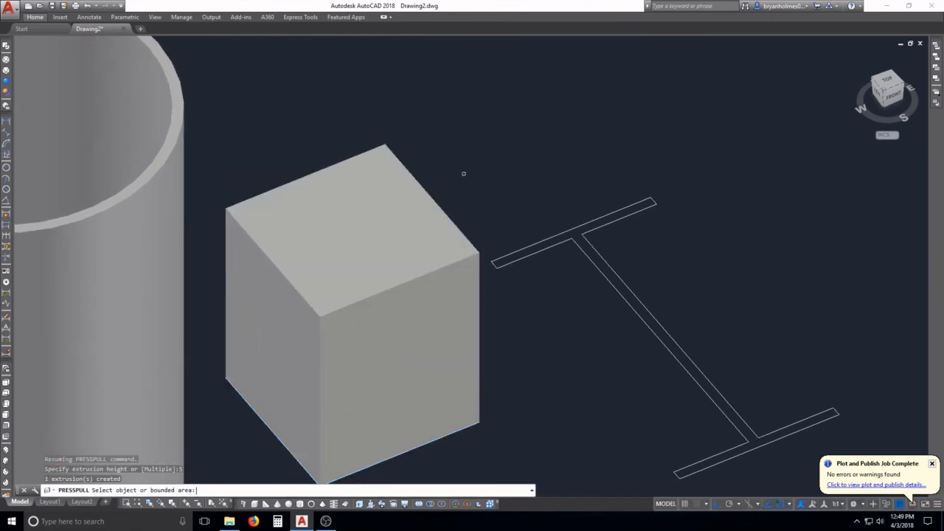
# Step: Switch to the 2D Wireframe style and extrude the inner square upward to a height of 5 with Presspull
pyautogui.click(8, 47)
pyautogui.press('Escape')
pyautogui.press('Escape')
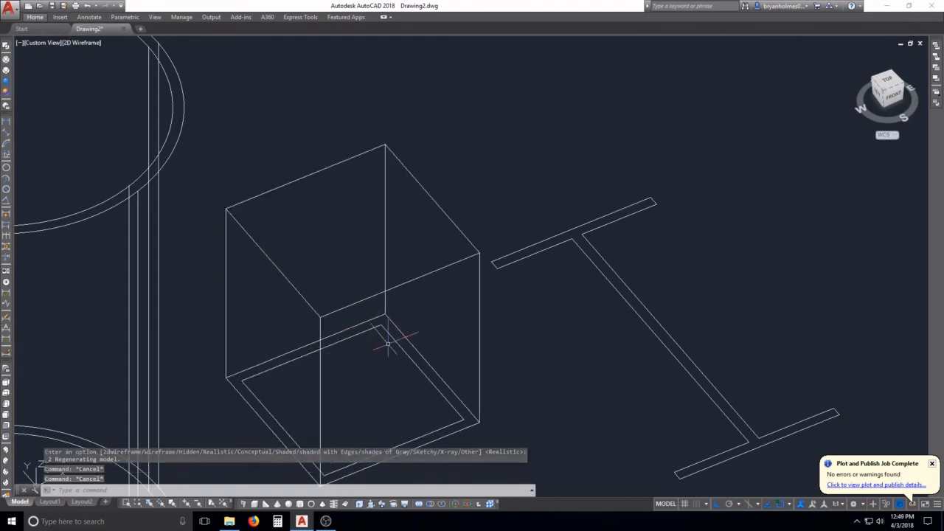
pyautogui.write('pr')
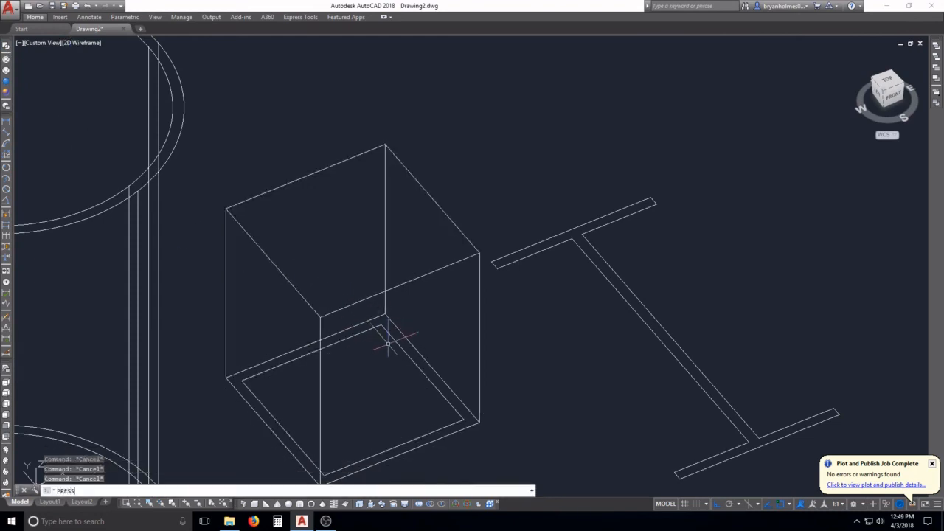
pyautogui.press('Return')
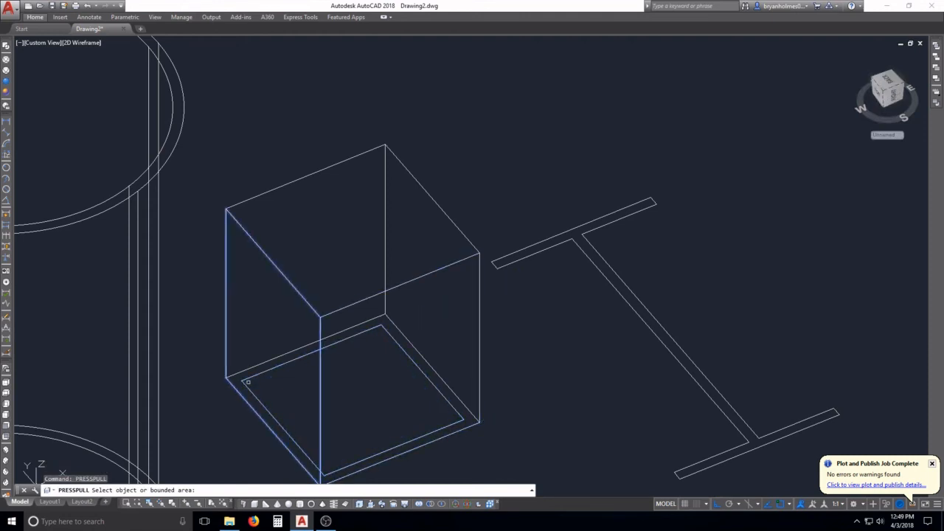
pyautogui.click(250, 380)
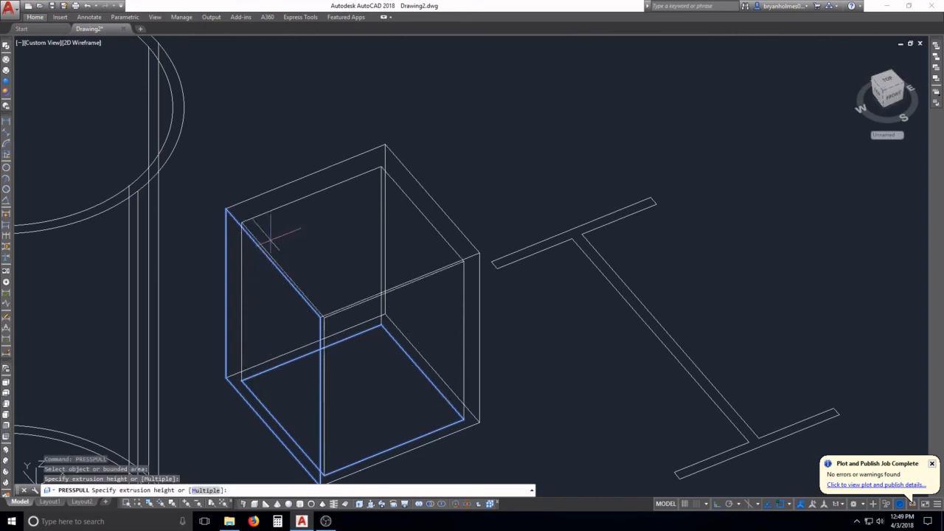
pyautogui.press('Return')
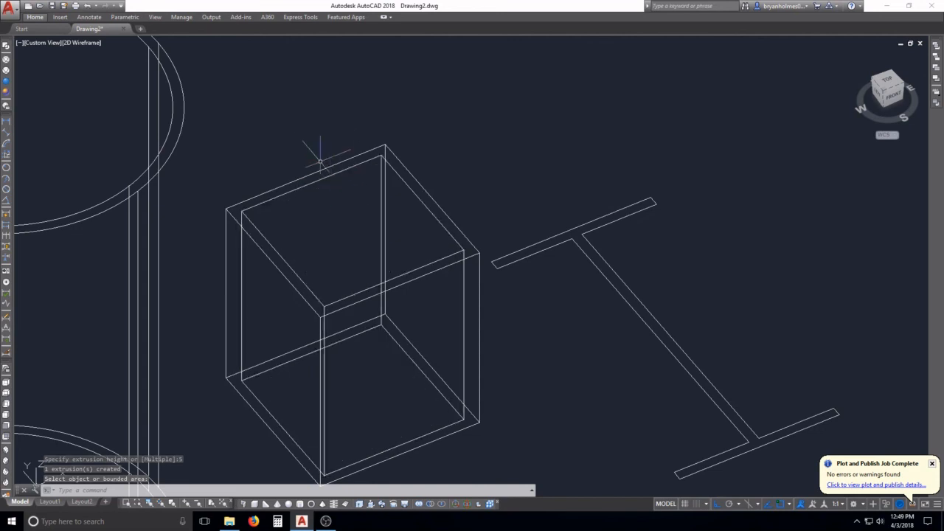
# Step: Subtract the inner square solid from the outer square solid and shade the model in the Realistic visual style
pyautogui.press('Escape')
pyautogui.press('Escape')
pyautogui.press('Escape')
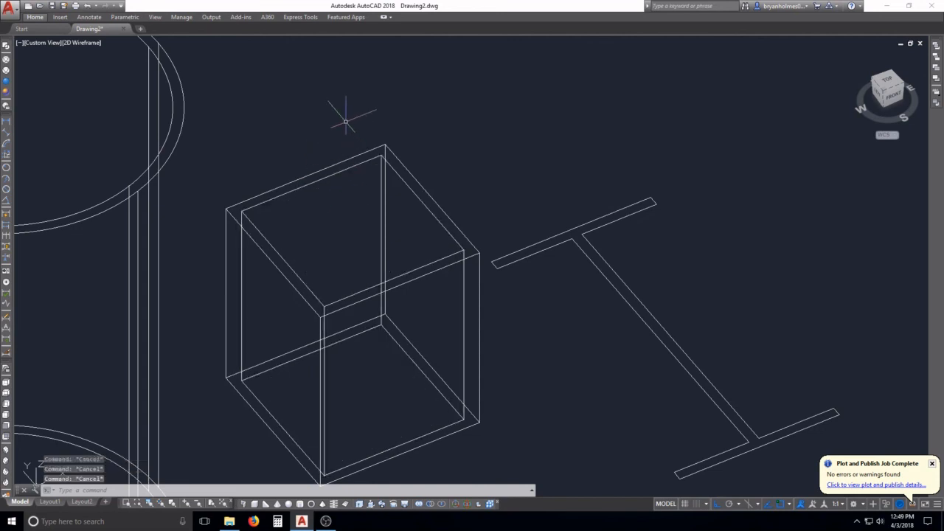
pyautogui.write('SUBTRACT')
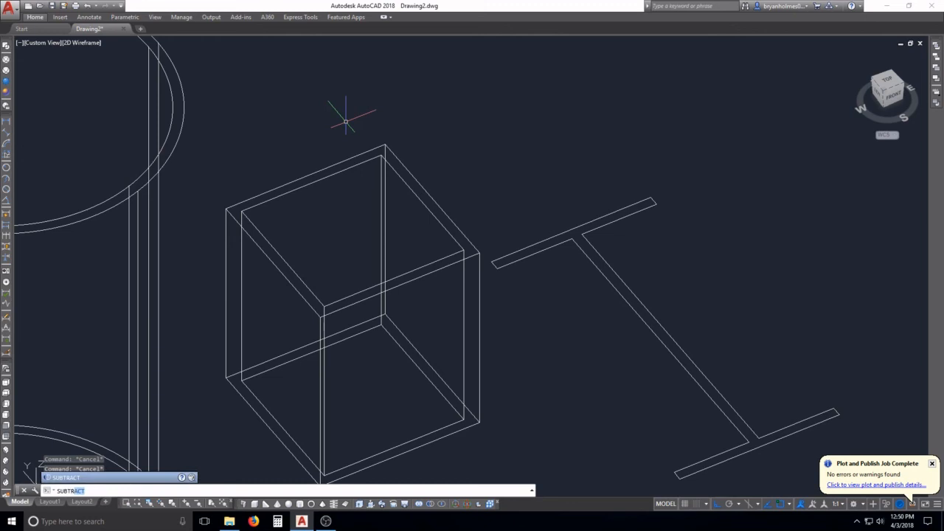
pyautogui.press('Return')
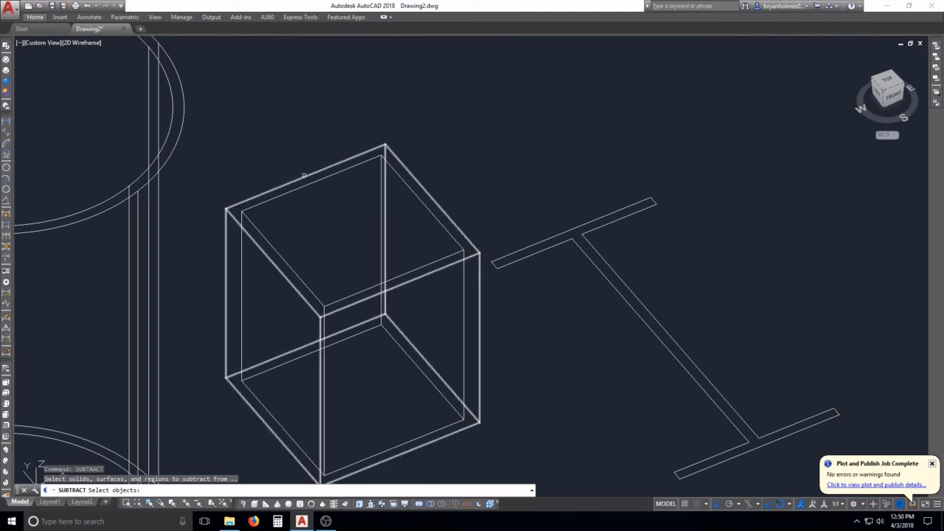
pyautogui.click(304, 175)
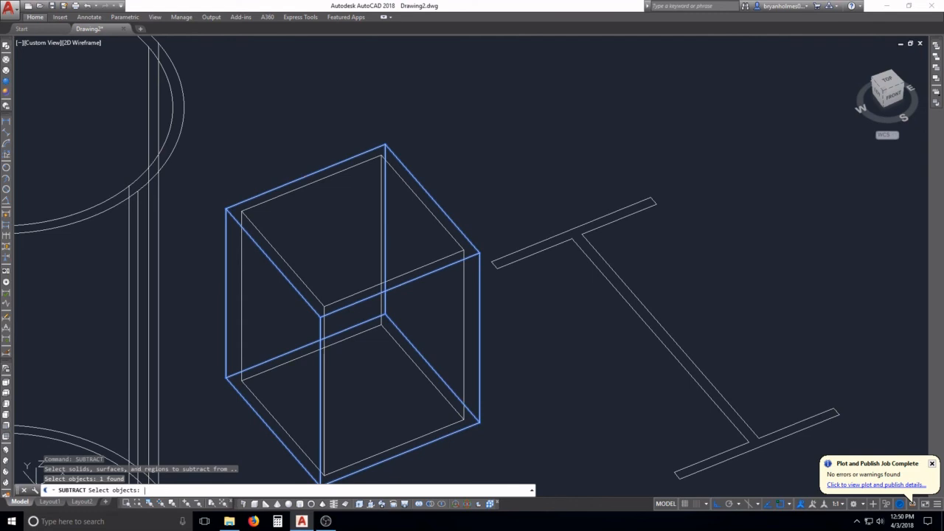
pyautogui.press('Return')
pyautogui.click(309, 185)
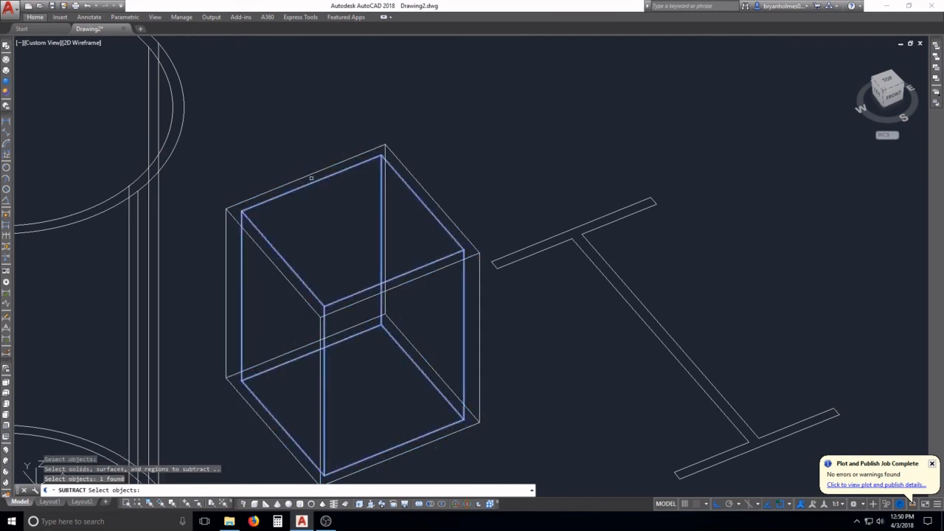
pyautogui.press('Return')
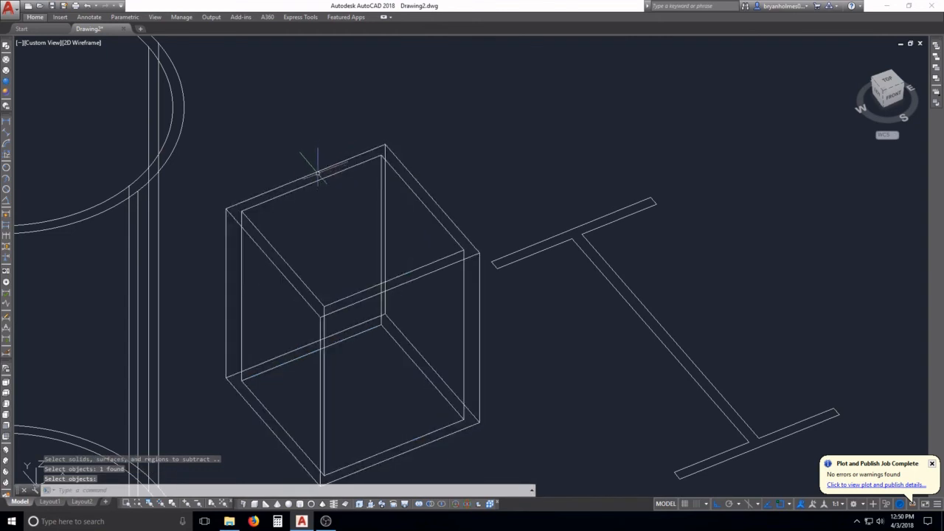
pyautogui.click(8, 84)
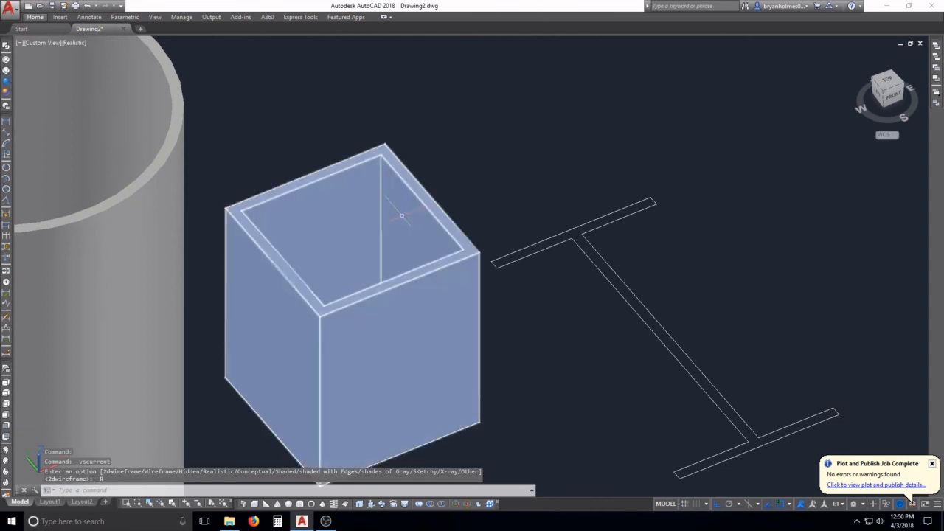
pyautogui.moveTo(401, 215)
pyautogui.keyDown('shift'); pyautogui.mouseDown(button='middle')
pyautogui.moveTo(406, 238)
pyautogui.moveTo(386, 308)
pyautogui.moveTo(249, 211)
pyautogui.moveTo(172, 171)
pyautogui.moveTo(362, 183)
pyautogui.moveTo(410, 207)
pyautogui.mouseUp(button='middle'); pyautogui.keyUp('shift')
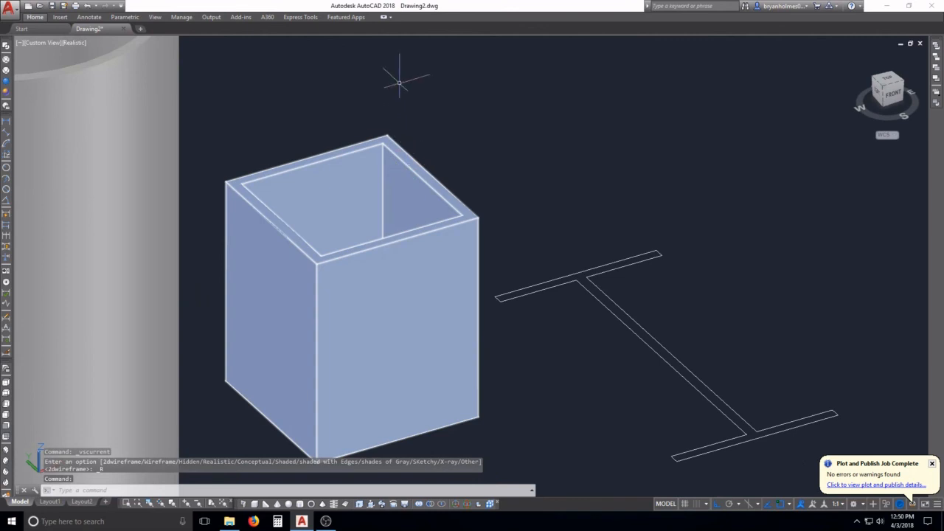
pyautogui.moveTo(545, 249); pyautogui.dragTo(321, 200, button='middle')
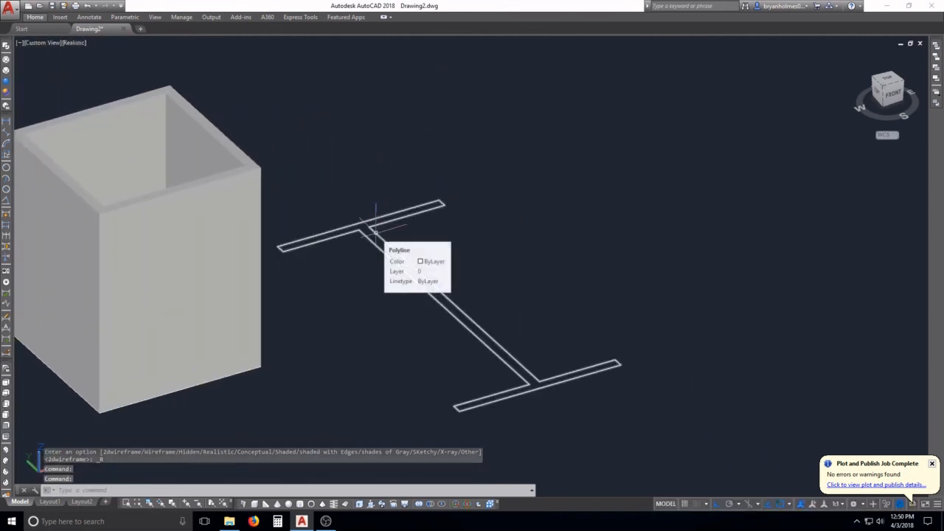
pyautogui.press('Escape')
pyautogui.press('Escape')
pyautogui.press('Escape')
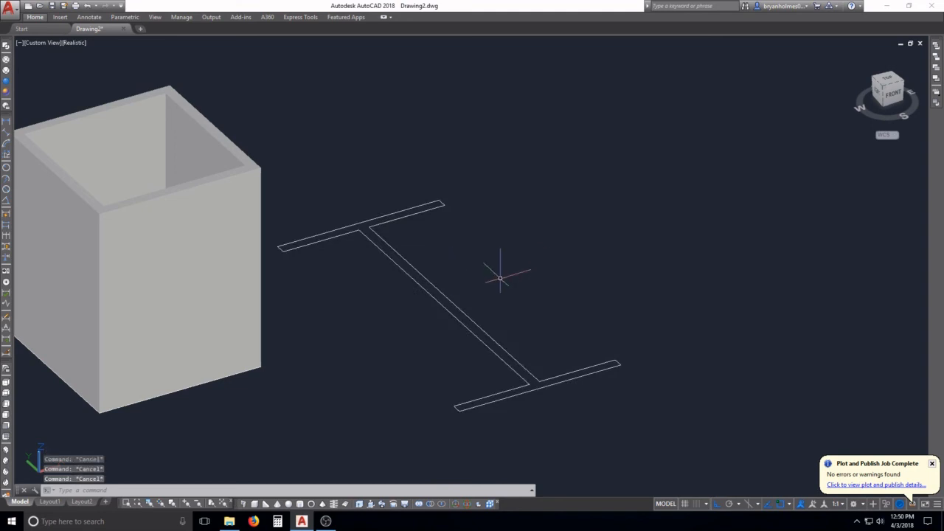
pyautogui.write('EXTR')
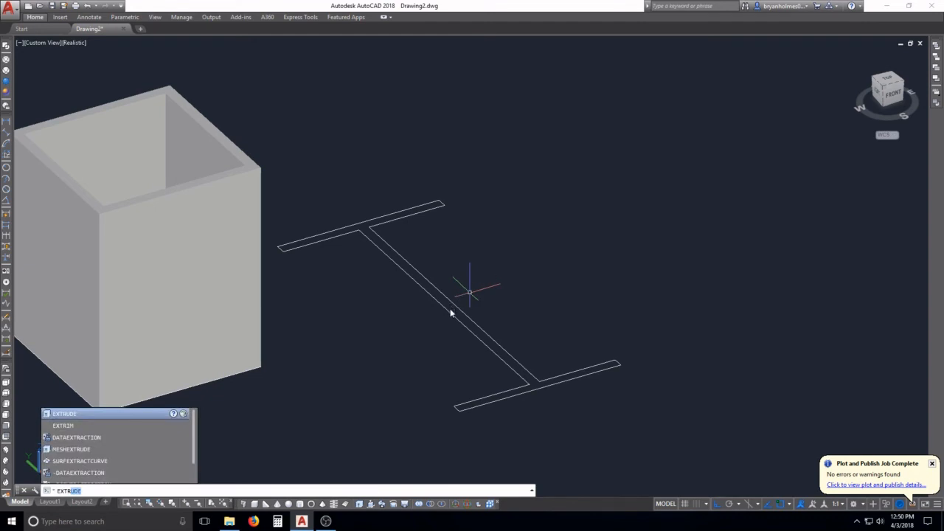
pyautogui.press('Return')
pyautogui.click(449, 298)
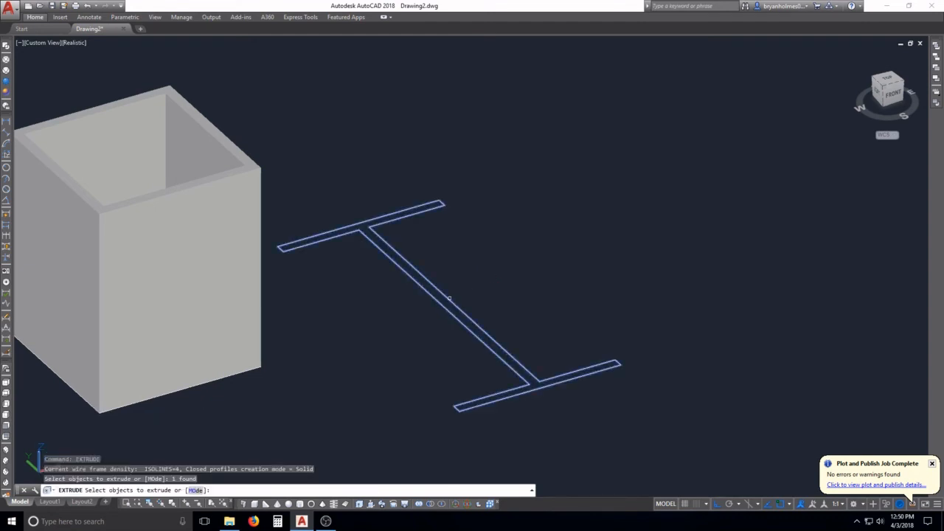
pyautogui.press('Return')
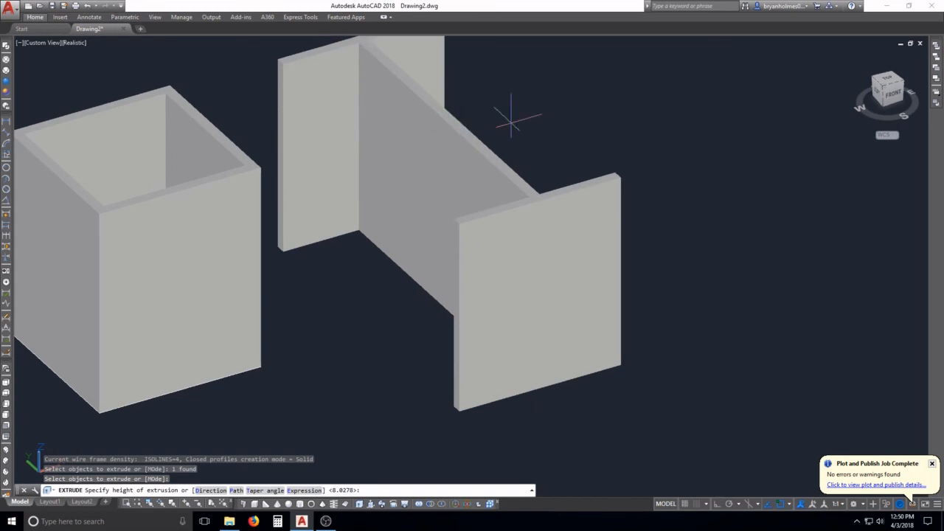
pyautogui.press('Escape')
pyautogui.press('Escape')
pyautogui.press('Escape')
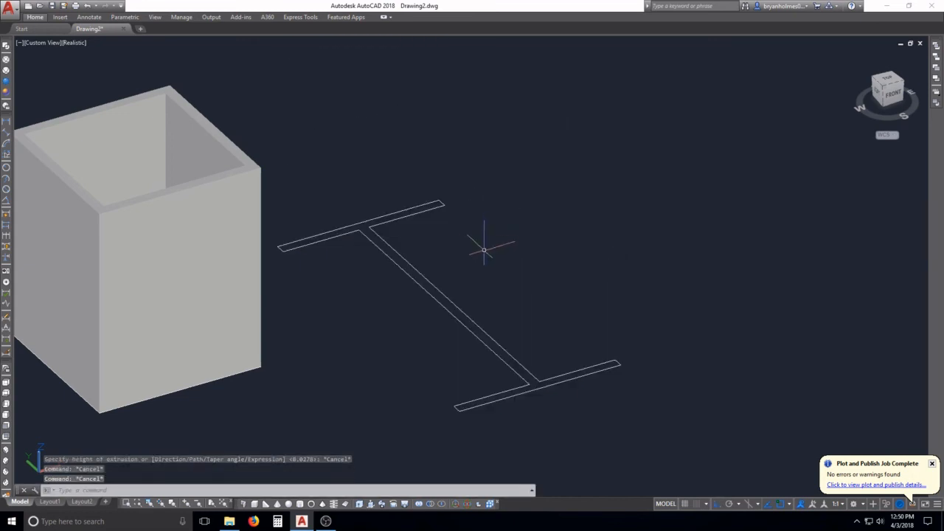
# Step: Explode the I-beam polyline into separate line segments
pyautogui.write('x')
pyautogui.press('Return')
pyautogui.click(488, 294)
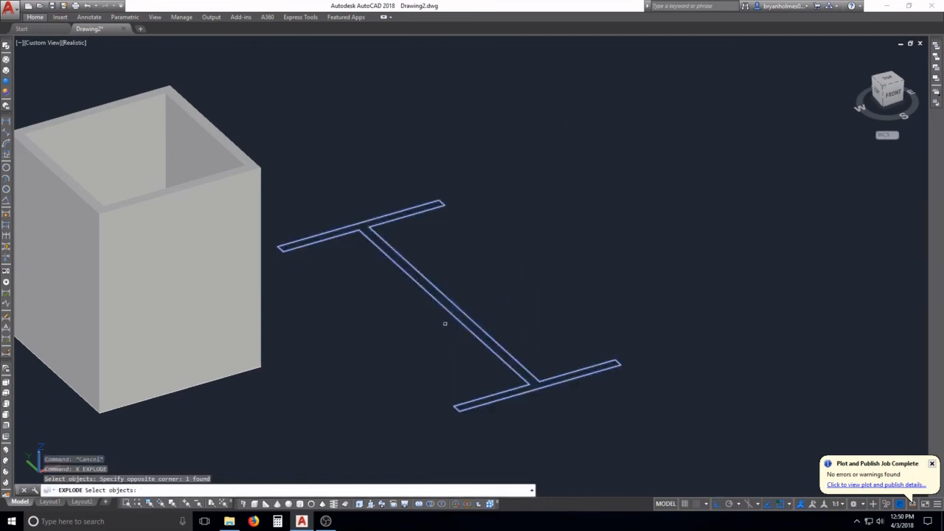
pyautogui.click(446, 319)
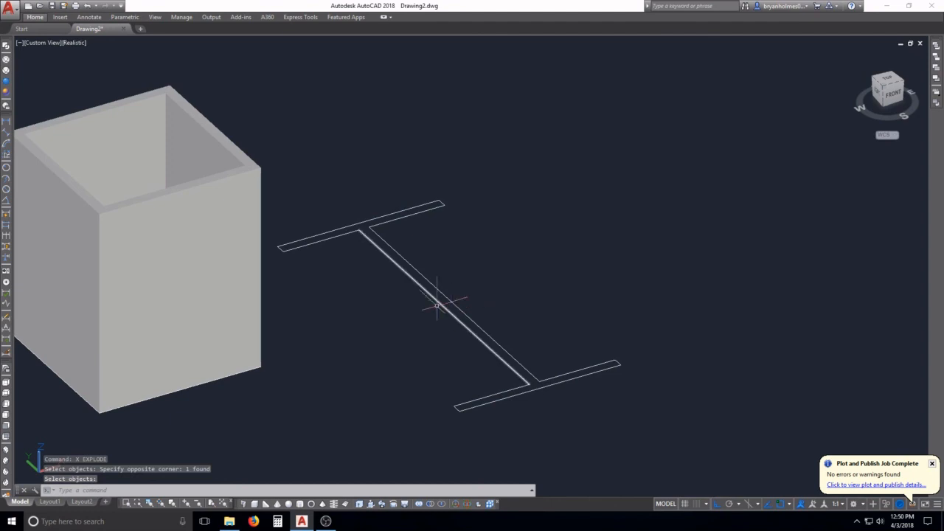
pyautogui.press('Escape')
pyautogui.press('Escape')
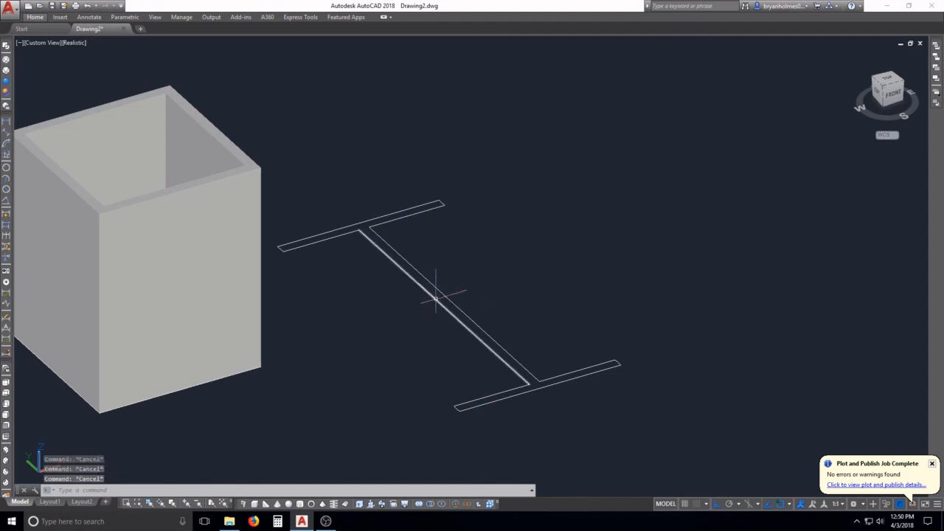
# Step: Extrude all the separate I-beam outline segments upward with Extrude, to roughly the height of the square tube
pyautogui.write('e')
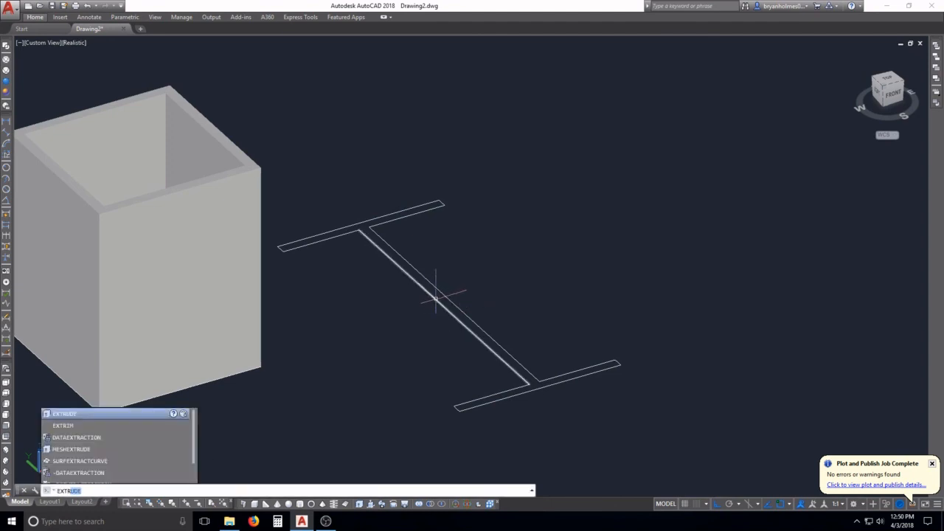
pyautogui.press('Return')
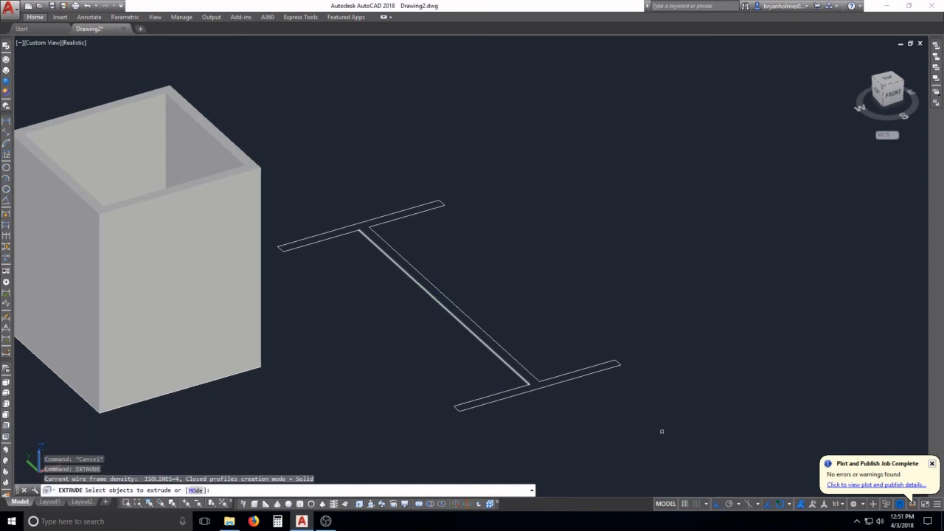
pyautogui.click(667, 430)
pyautogui.click(365, 180)
pyautogui.click(350, 275)
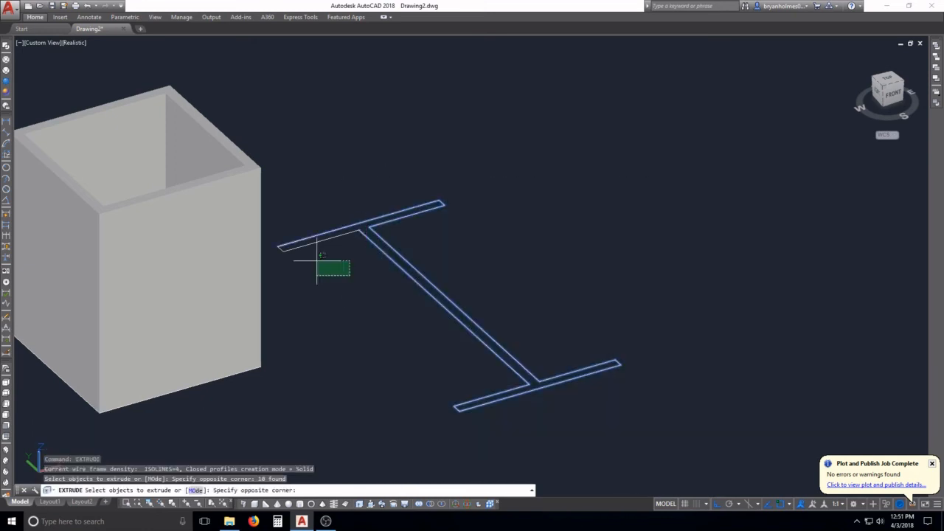
pyautogui.click(281, 231)
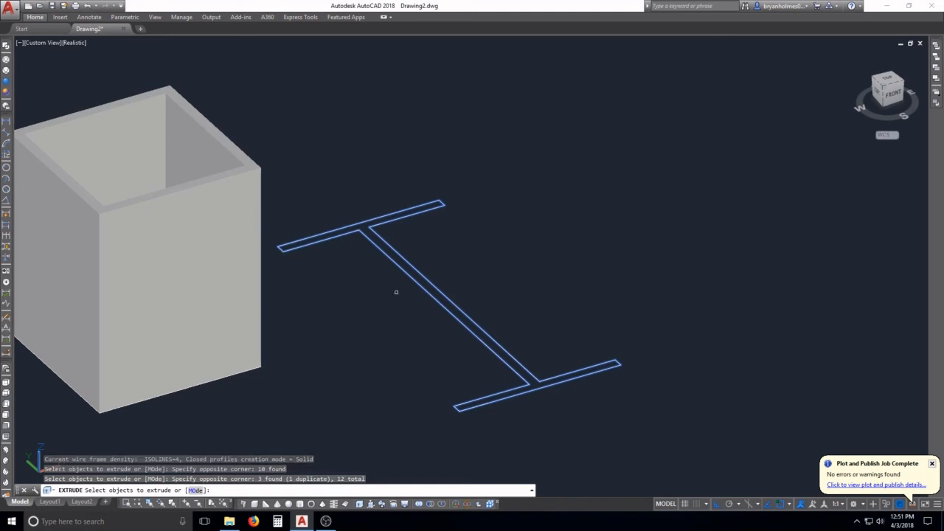
pyautogui.press('Return')
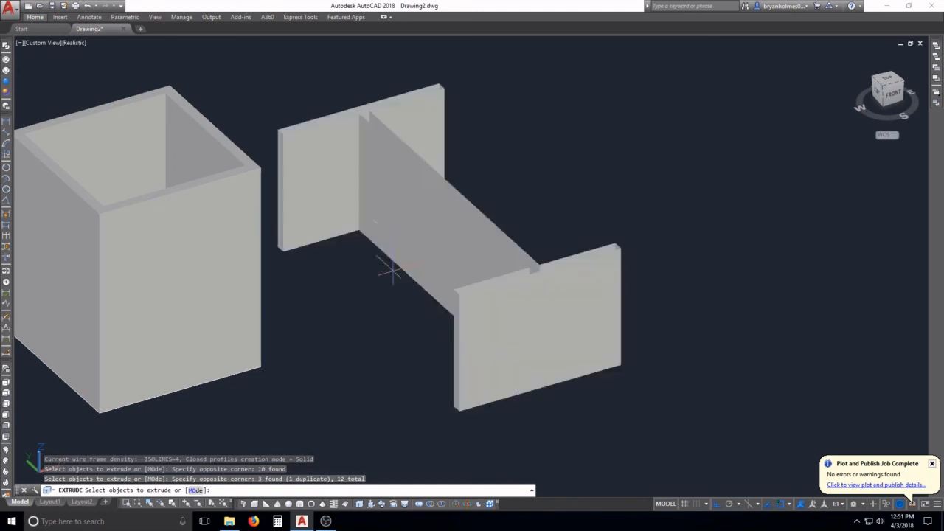
pyautogui.scroll(-2, 441, 175)
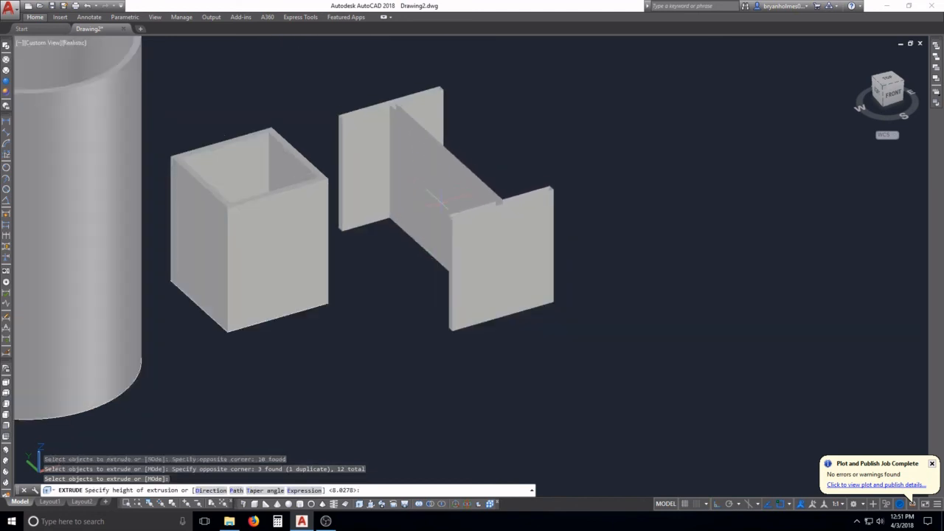
pyautogui.click(601, 176)
pyautogui.press('Escape')
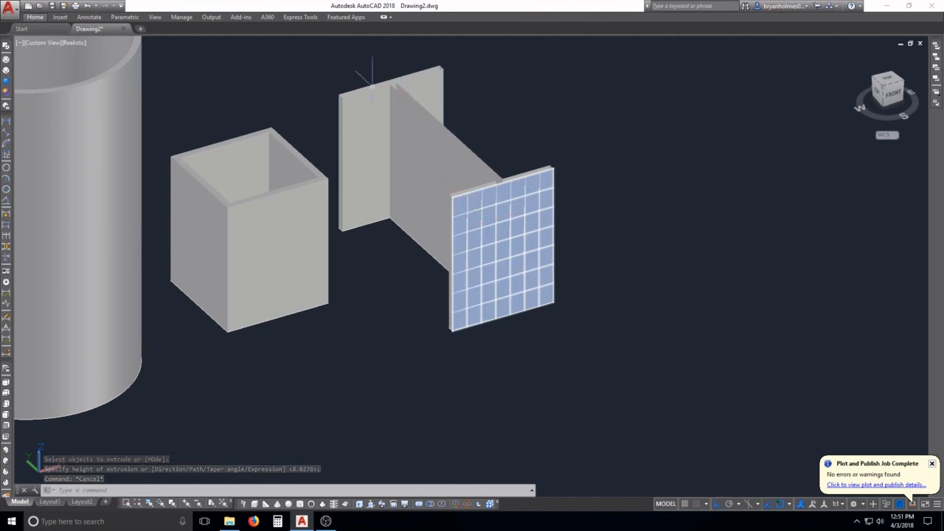
# Step: Undo the I-beam extrusion and the Explode to restore the flat closed polyline
pyautogui.scroll(6, 372, 86)
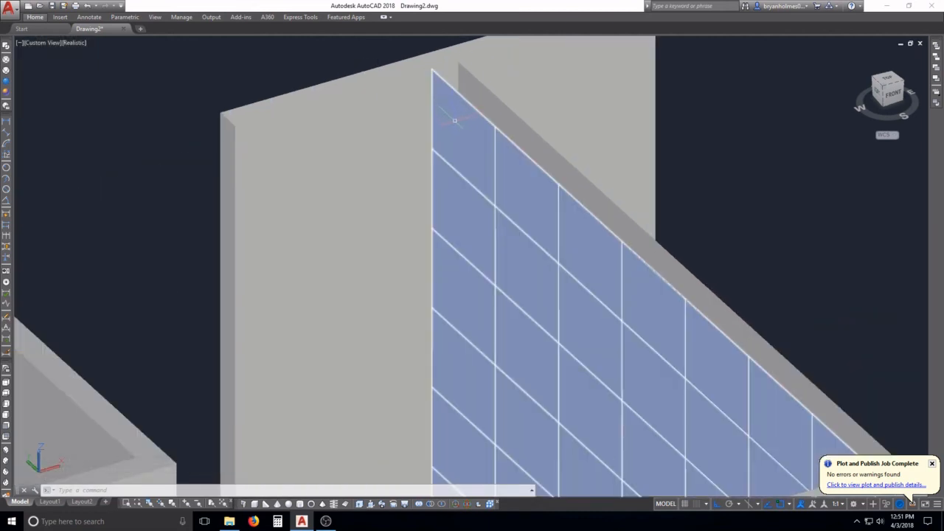
pyautogui.keyDown('shift'); pyautogui.moveTo(462, 132); pyautogui.dragTo(470, 188, button='middle'); pyautogui.keyUp('shift')
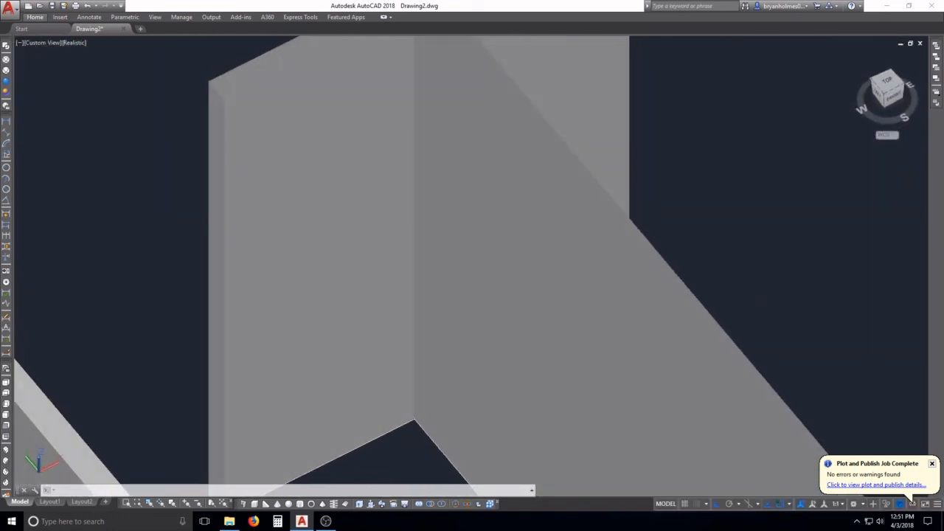
pyautogui.scroll(-6, 471, 188)
pyautogui.scroll(2, 349, 304)
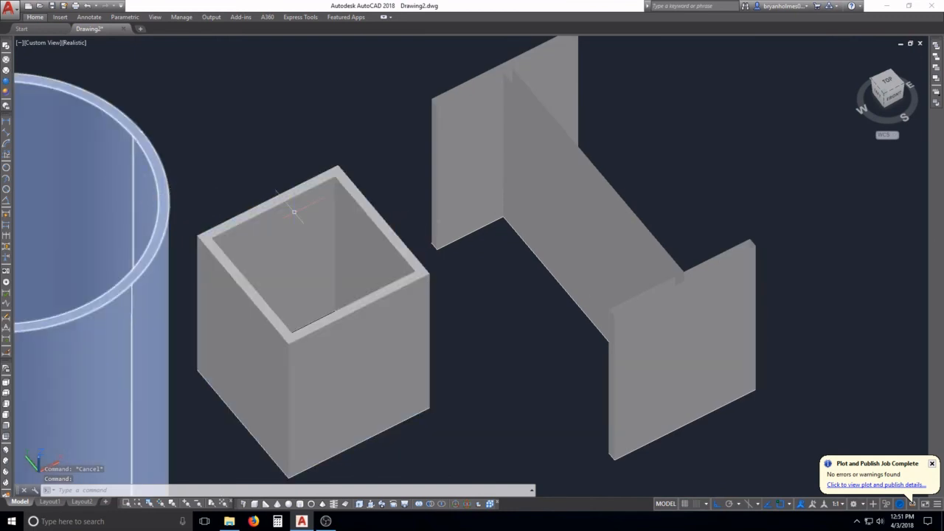
pyautogui.moveTo(625, 308); pyautogui.dragTo(494, 294, button='middle')
pyautogui.press('Escape')
pyautogui.press('Escape')
pyautogui.write('u')
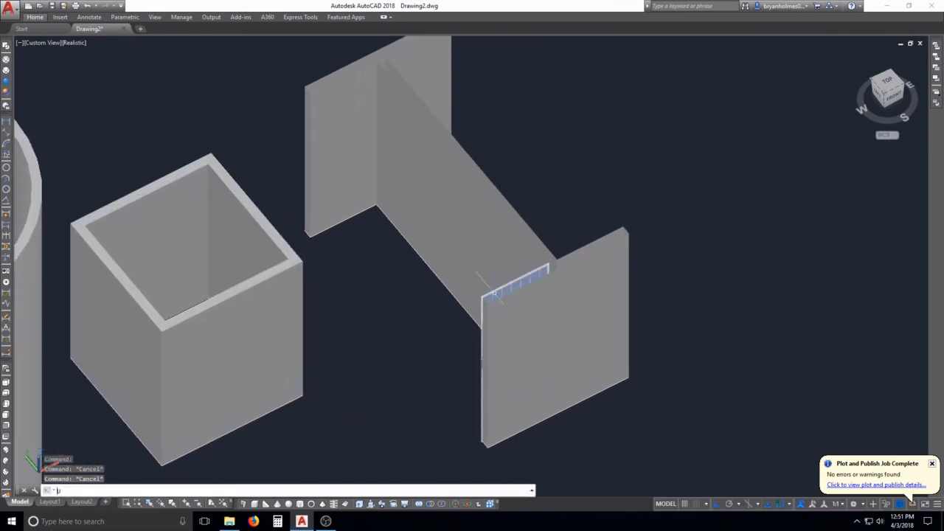
pyautogui.press('Return')
pyautogui.scroll(3, 487, 296)
pyautogui.scroll(-4, 485, 299)
pyautogui.write('u')
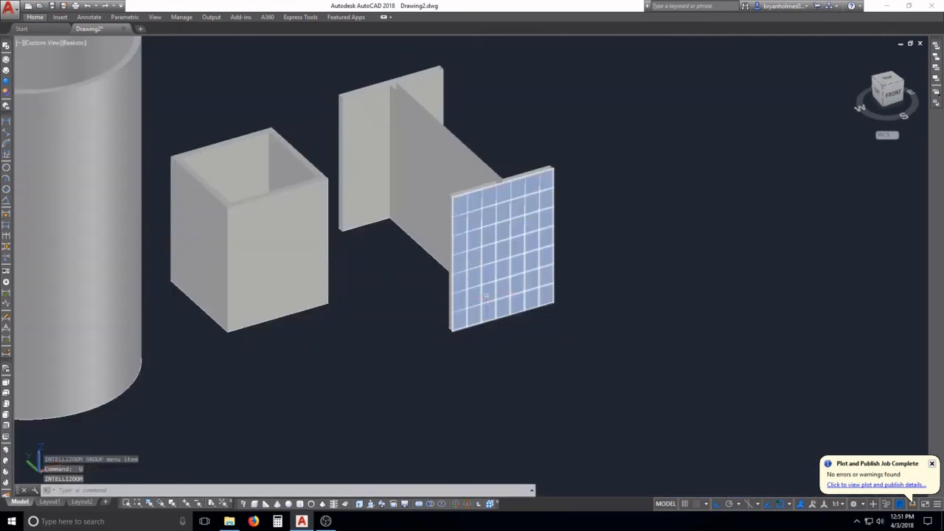
pyautogui.press('Return')
pyautogui.write('u')
pyautogui.press('Return')
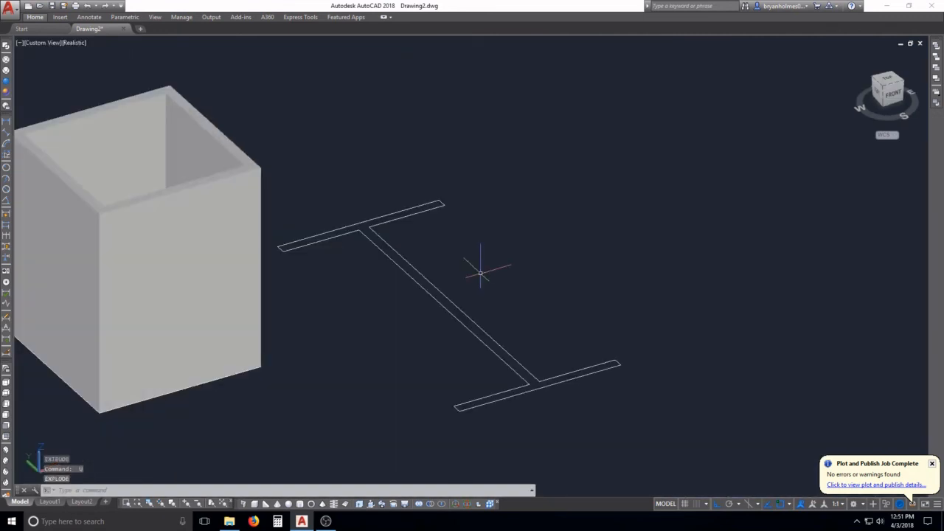
pyautogui.click(439, 295)
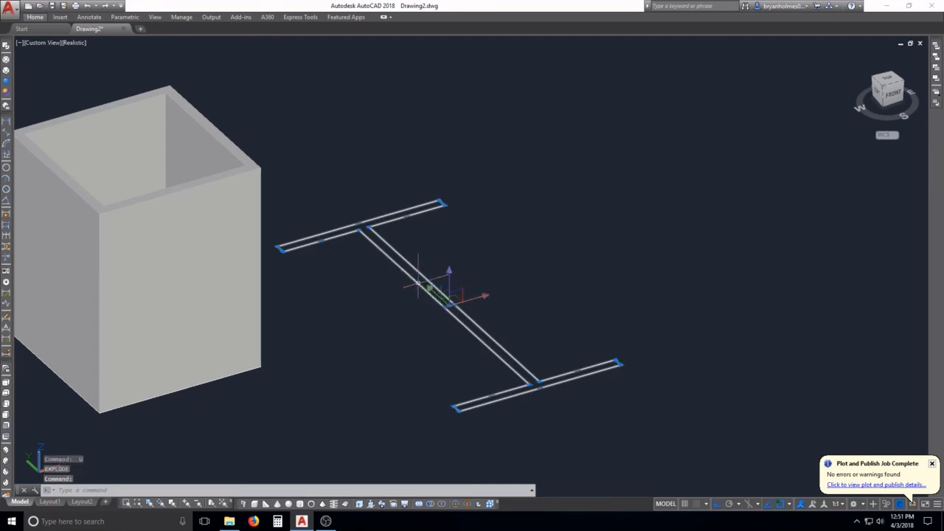
pyautogui.press('Escape')
pyautogui.press('Escape')
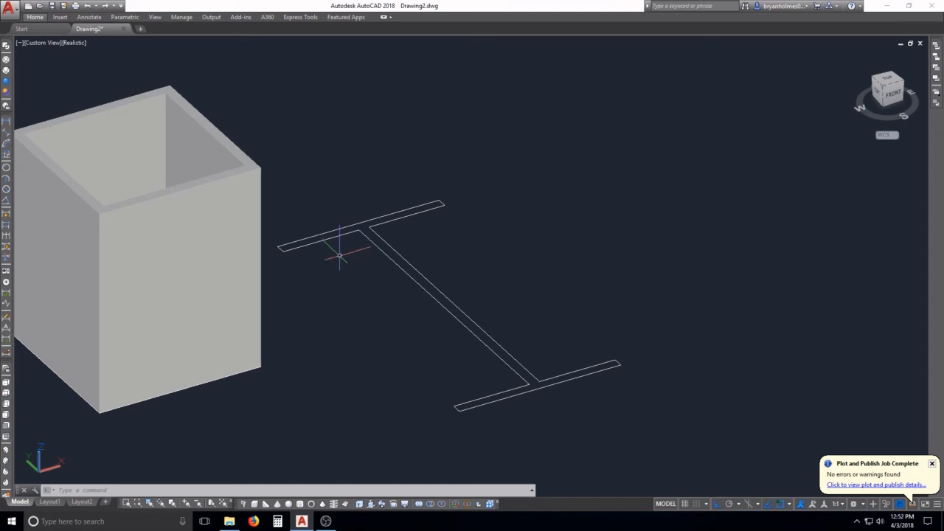
# Step: Extrude the closed I-beam outline upward by 5 with Presspull to make it a solid
pyautogui.moveTo(421, 267); pyautogui.dragTo(491, 263, button='middle')
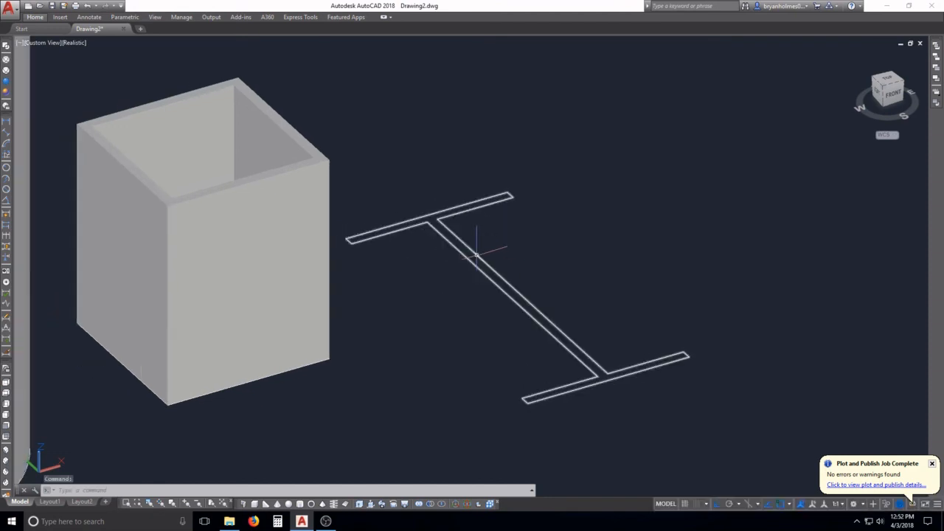
pyautogui.press('Escape')
pyautogui.press('Escape')
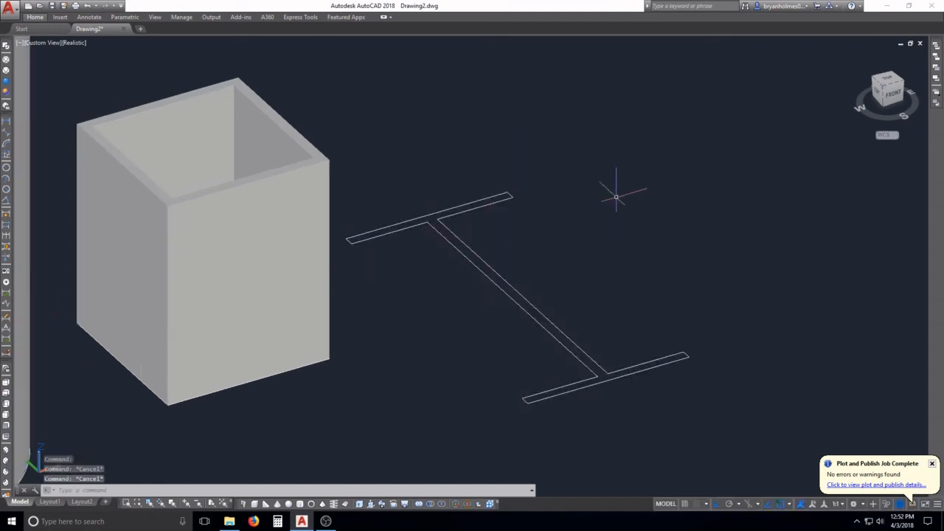
pyautogui.write('presspull')
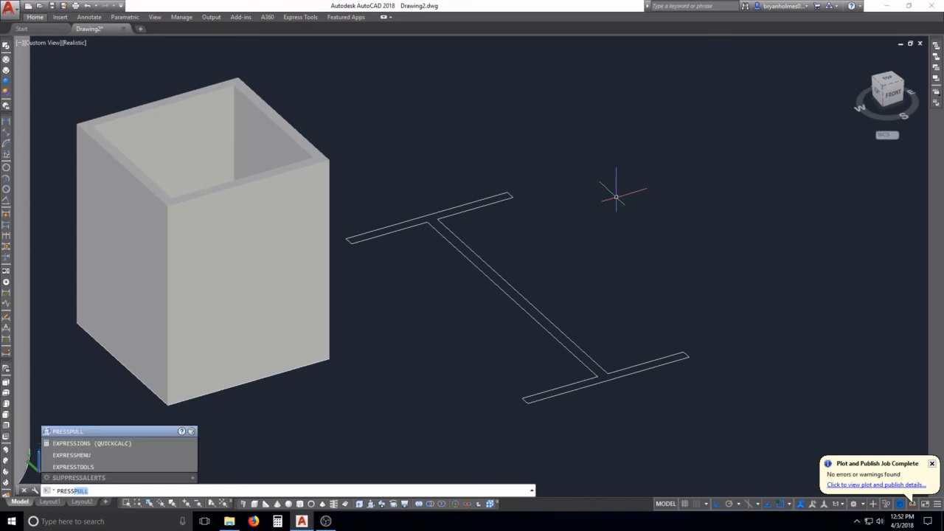
pyautogui.press('Return')
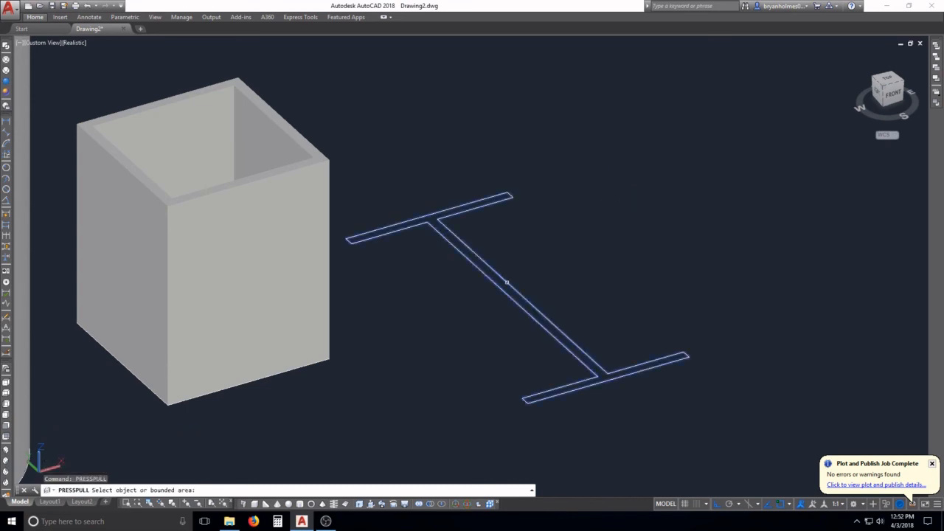
pyautogui.click(516, 296)
pyautogui.write('5')
pyautogui.press('Return')
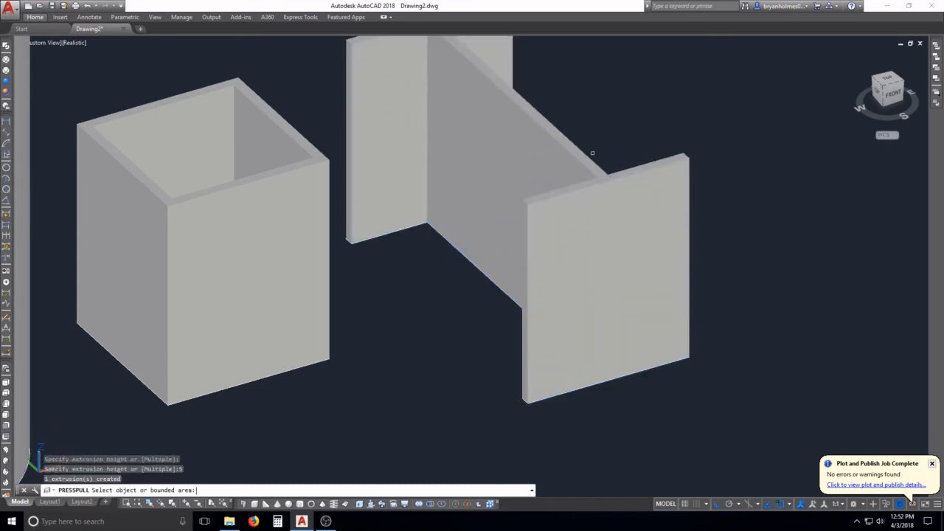
pyautogui.press('Return')
# Step: Examine the I-beam solid from above and compare it with the round and square tubes
pyautogui.keyDown('shift'); pyautogui.moveTo(569, 167); pyautogui.dragTo(572, 253, button='middle'); pyautogui.keyUp('shift')
pyautogui.scroll(-5, 568, 243)
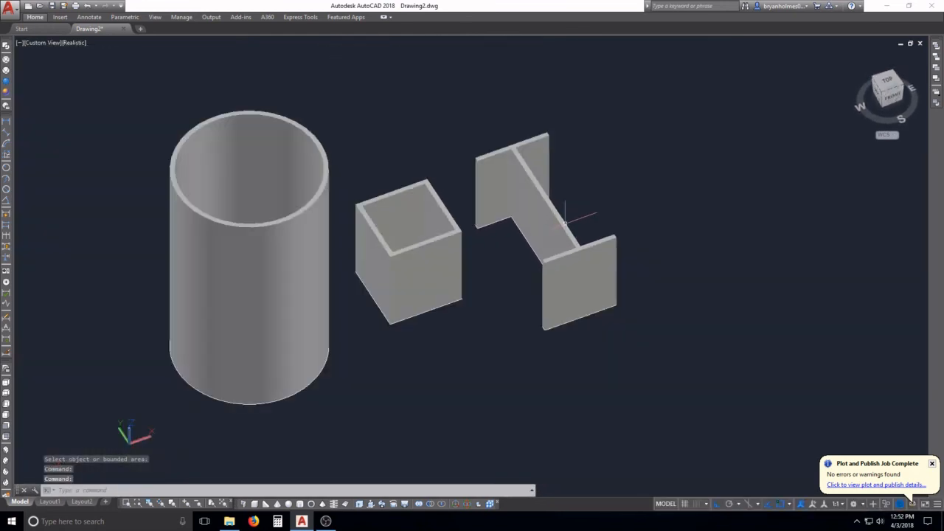
pyautogui.scroll(2, 562, 214)
pyautogui.scroll(2, 550, 199)
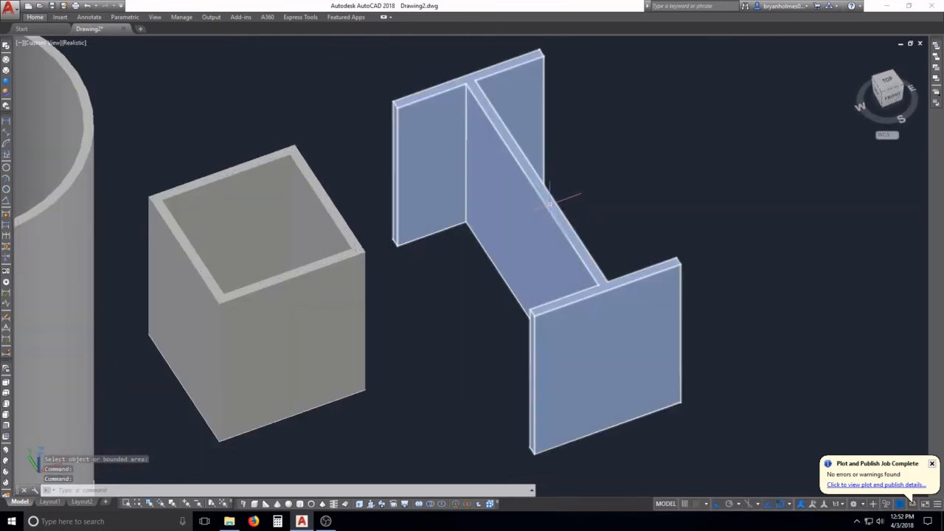
pyautogui.keyDown('shift'); pyautogui.moveTo(550, 200); pyautogui.dragTo(527, 236, button='middle'); pyautogui.keyUp('shift')
pyautogui.scroll(-7, 533, 163)
pyautogui.scroll(6, 476, 174)
pyautogui.scroll(2, 528, 194)
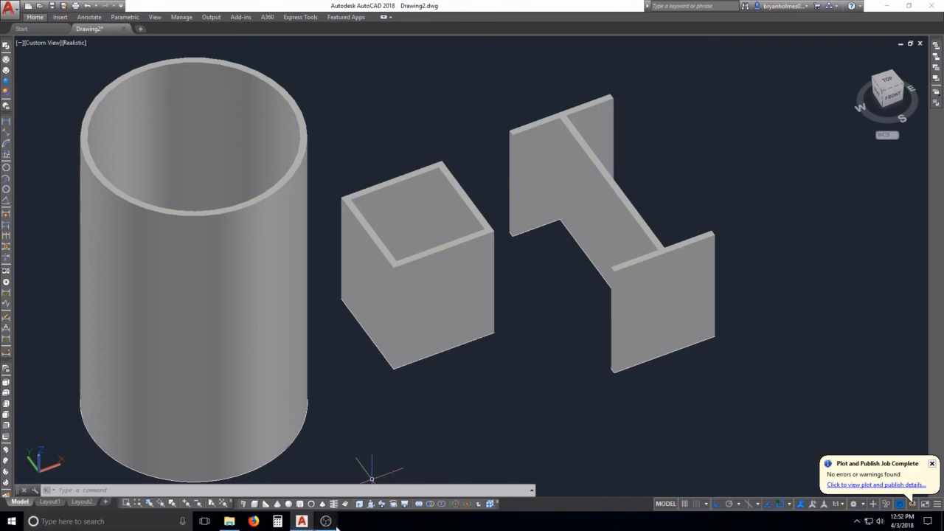
pyautogui.click(330, 522)
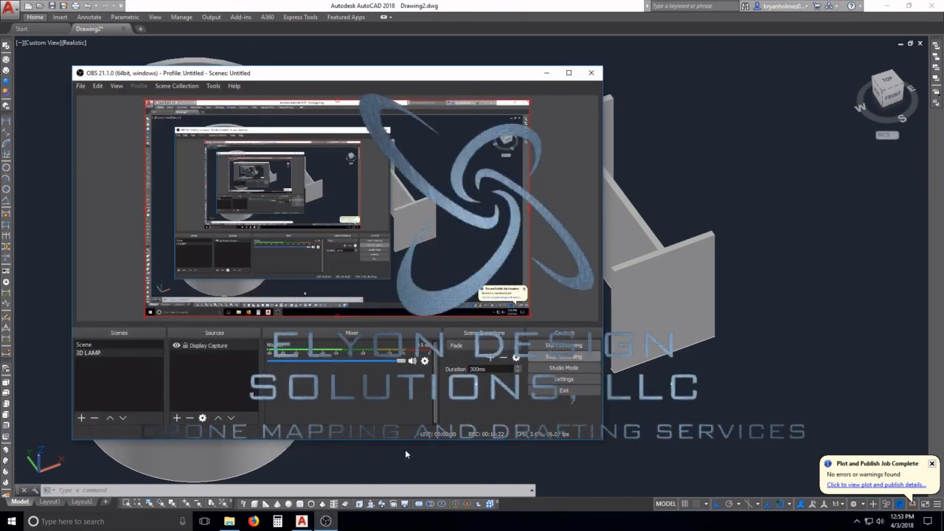